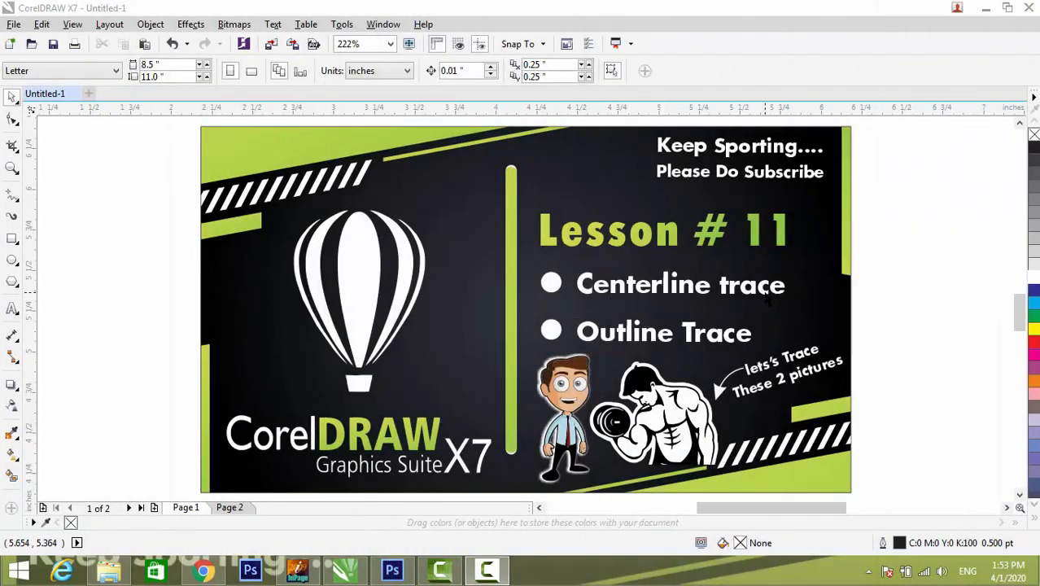
# - Go to Page 2 of the document and move the eagle head bitmap slightly down and to the left
pyautogui.click(236, 508)
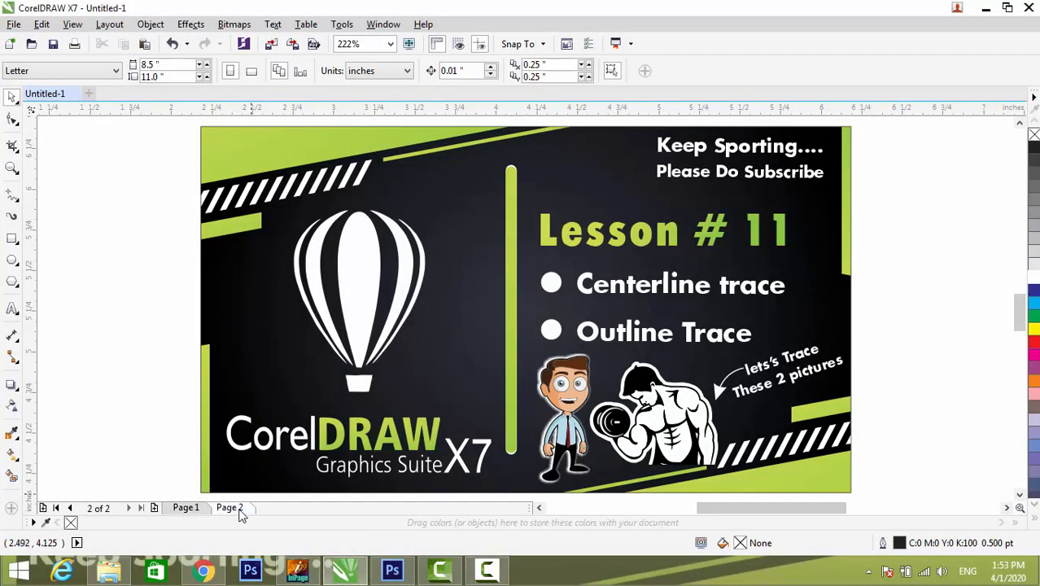
pyautogui.scroll(-5, 525, 347)
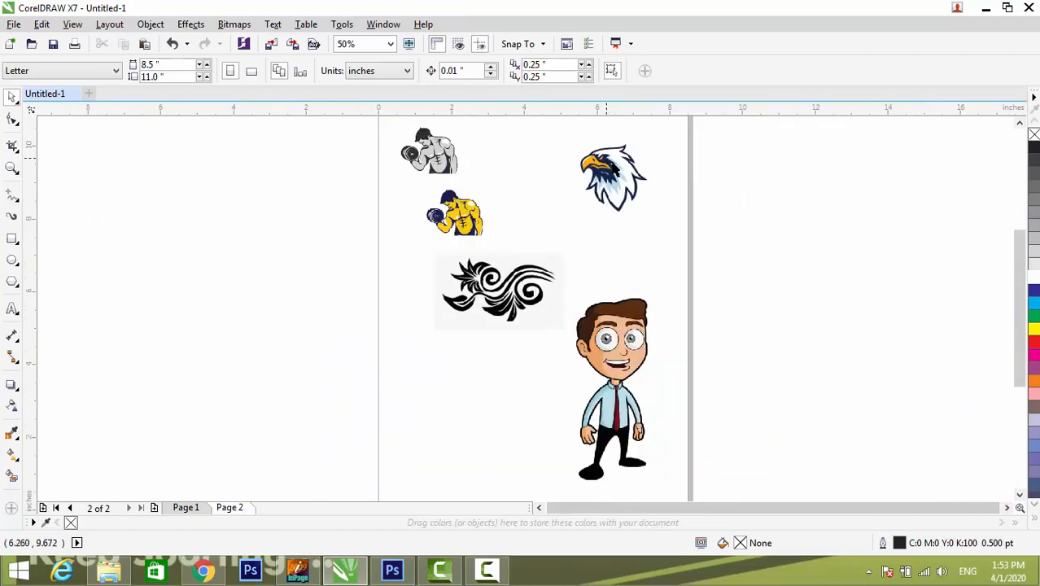
pyautogui.moveTo(615, 172)
pyautogui.mouseDown()
pyautogui.moveTo(624, 208)
pyautogui.moveTo(607, 189)
pyautogui.mouseUp()
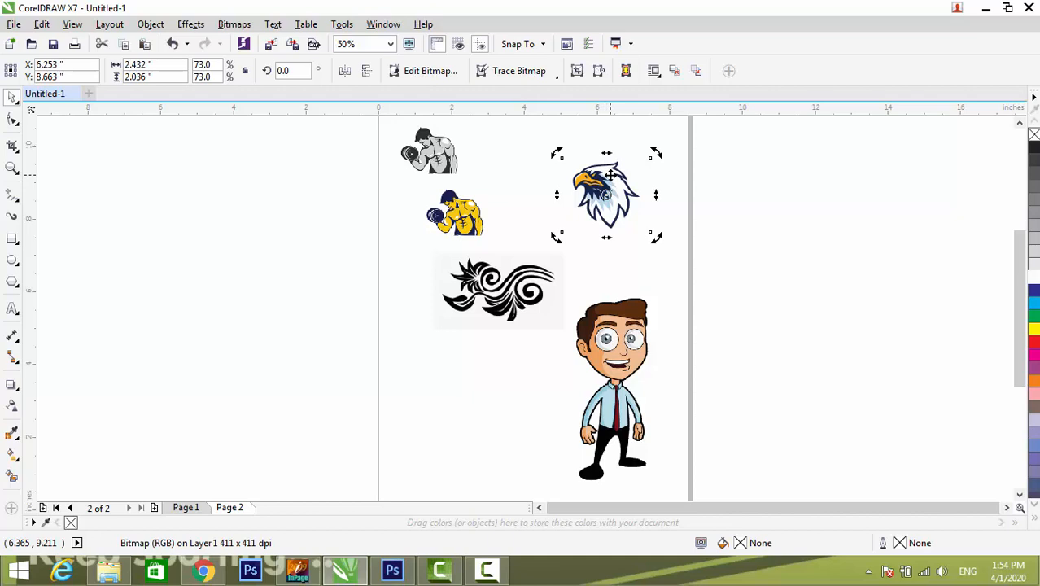
# - Examine where the Centerline Trace and Outline Trace commands are offered for the eagle bitmap and which centerline types exist
pyautogui.rightClick(610, 175)
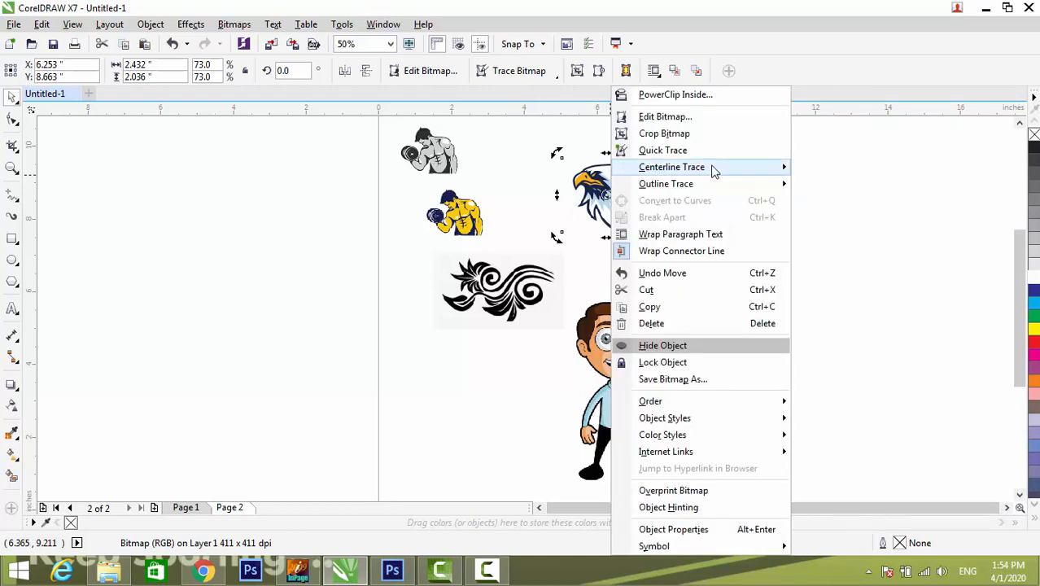
pyautogui.moveTo(715, 171)
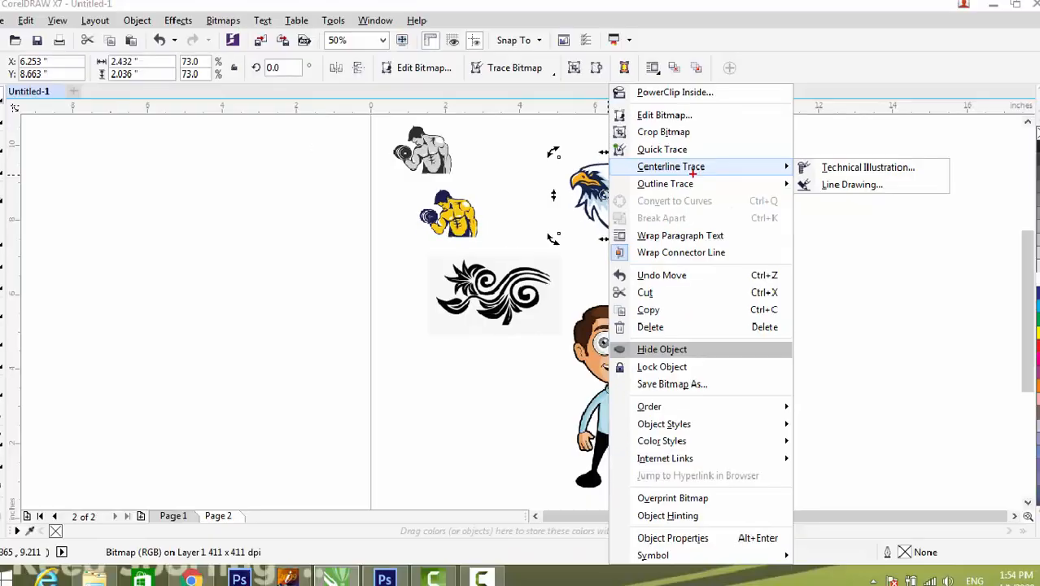
pyautogui.press('Escape')
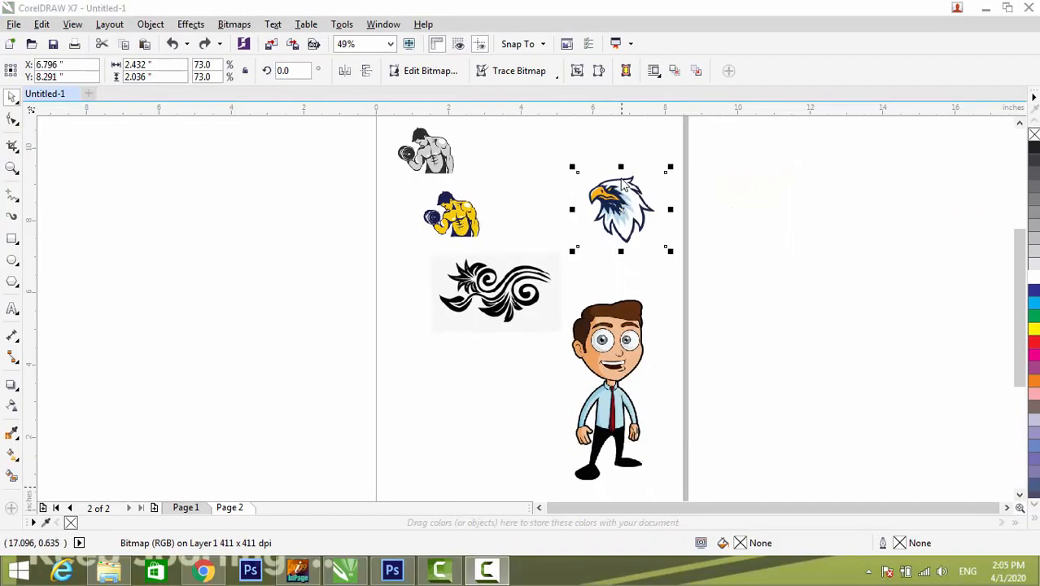
pyautogui.click(232, 24)
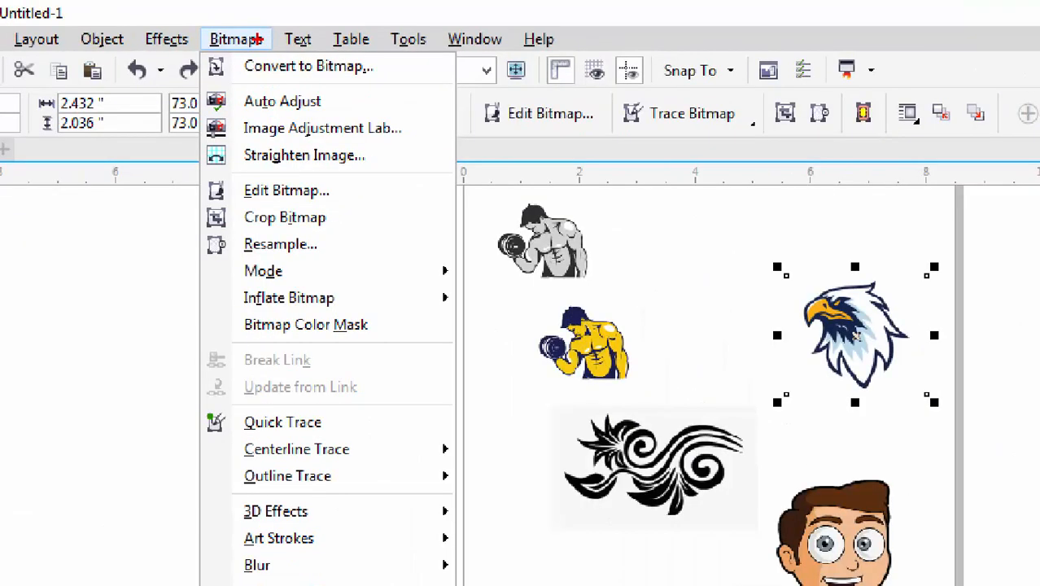
pyautogui.press('Escape')
pyautogui.click(248, 50)
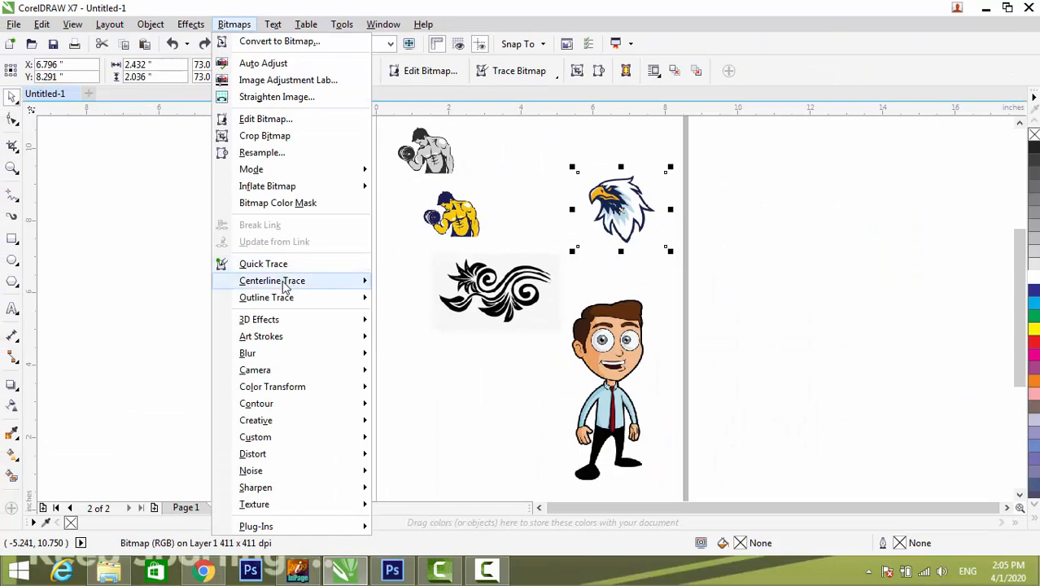
pyautogui.moveTo(299, 301)
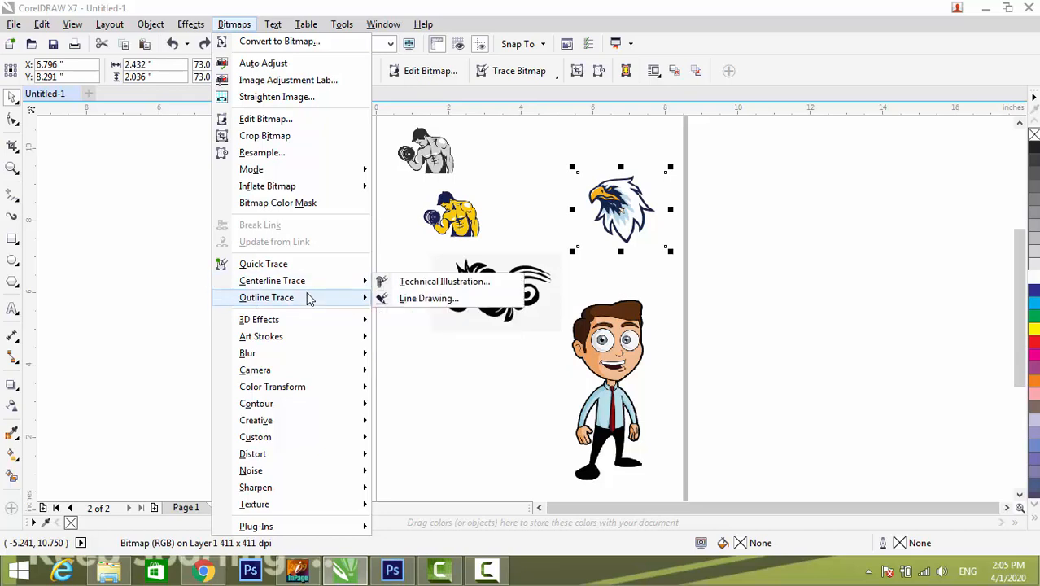
pyautogui.click(501, 368)
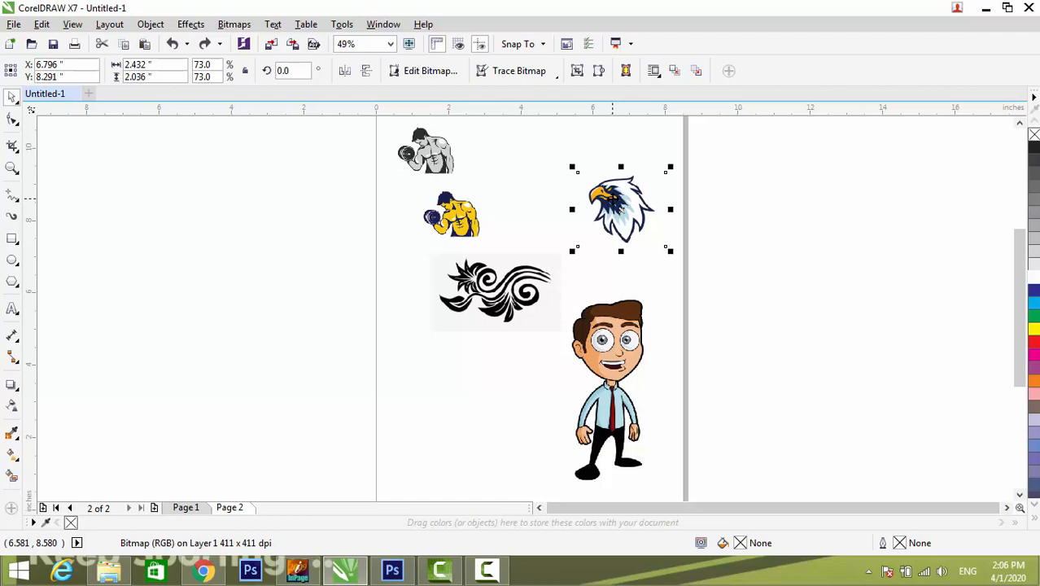
pyautogui.rightClick(616, 199)
pyautogui.moveTo(699, 167)
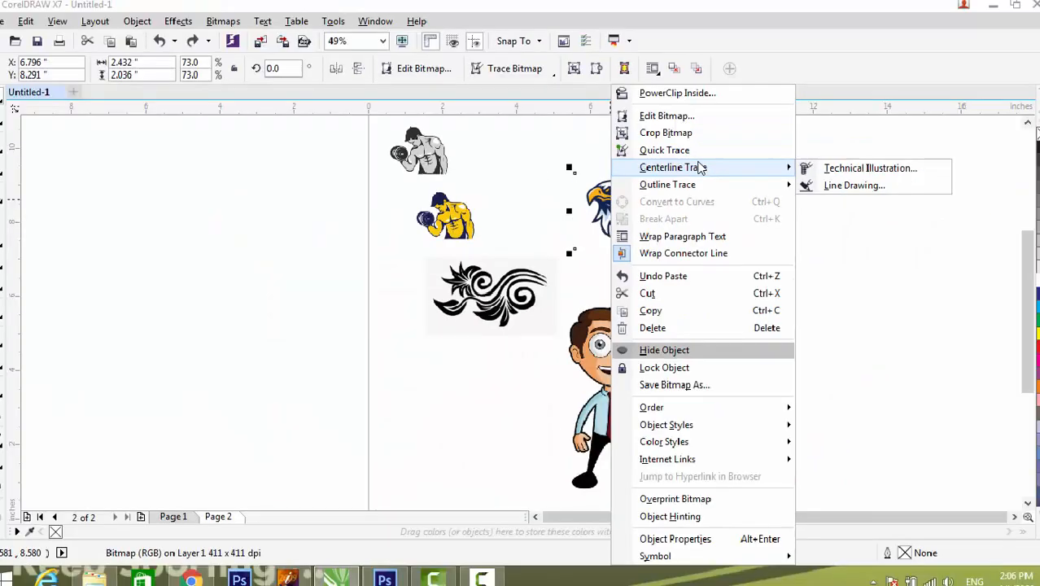
pyautogui.press('Escape')
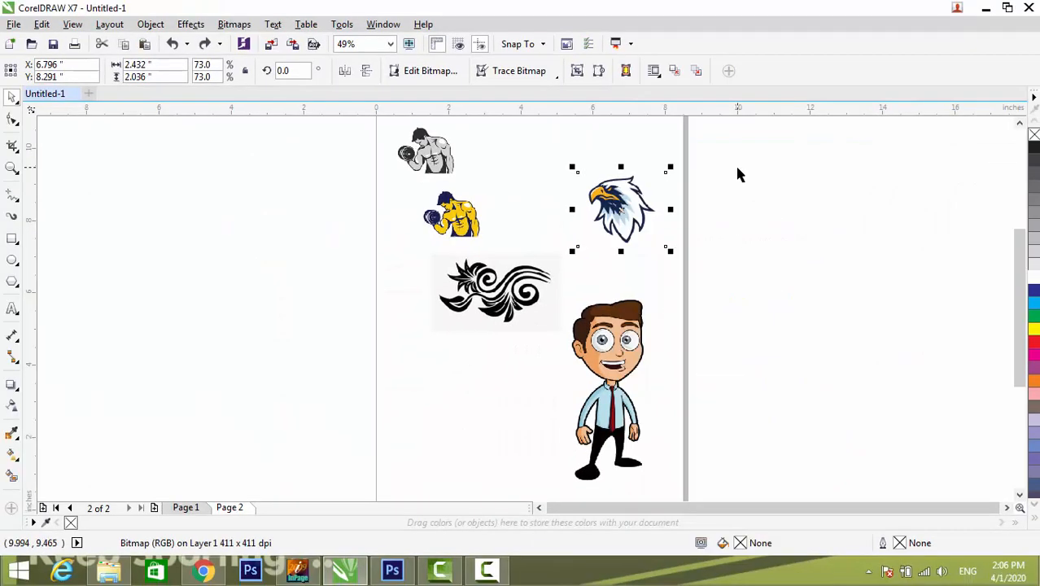
pyautogui.rightClick(640, 210)
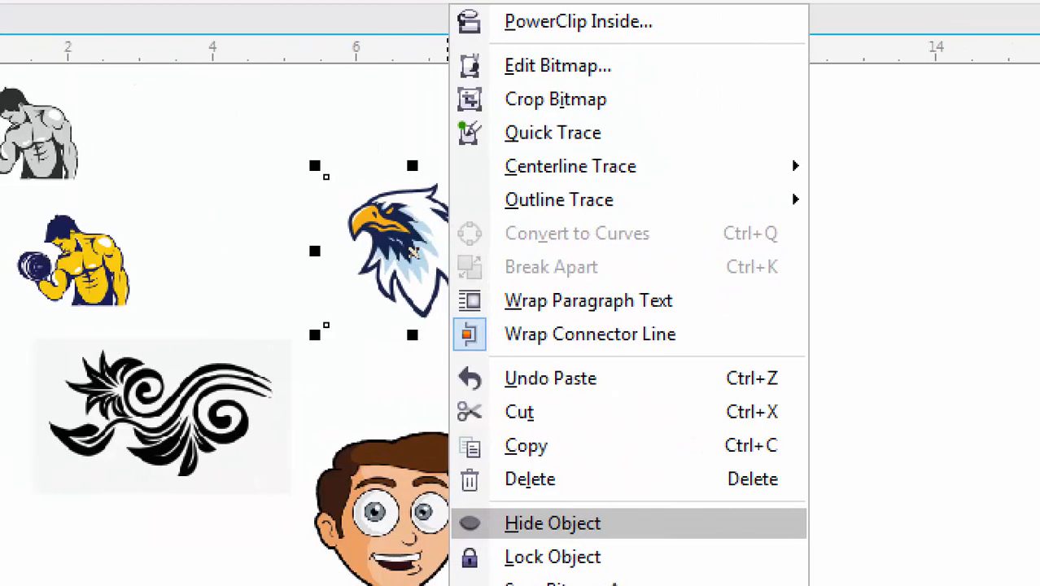
pyautogui.press('Escape')
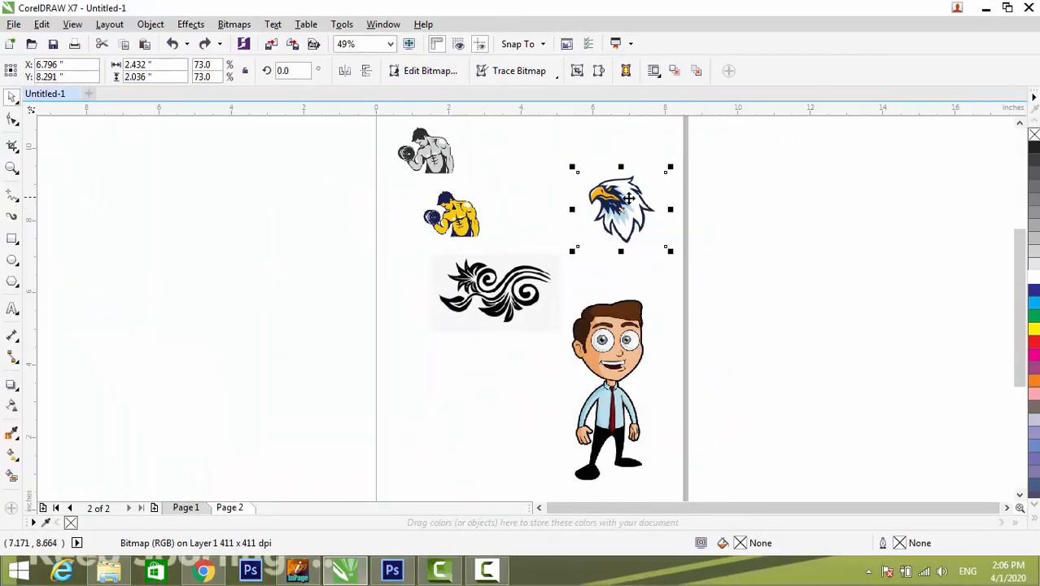
# - Trace the eagle bitmap with Centerline Trace, using the Technical Illustration image type and the default settings
pyautogui.rightClick(628, 198)
pyautogui.moveTo(751, 168)
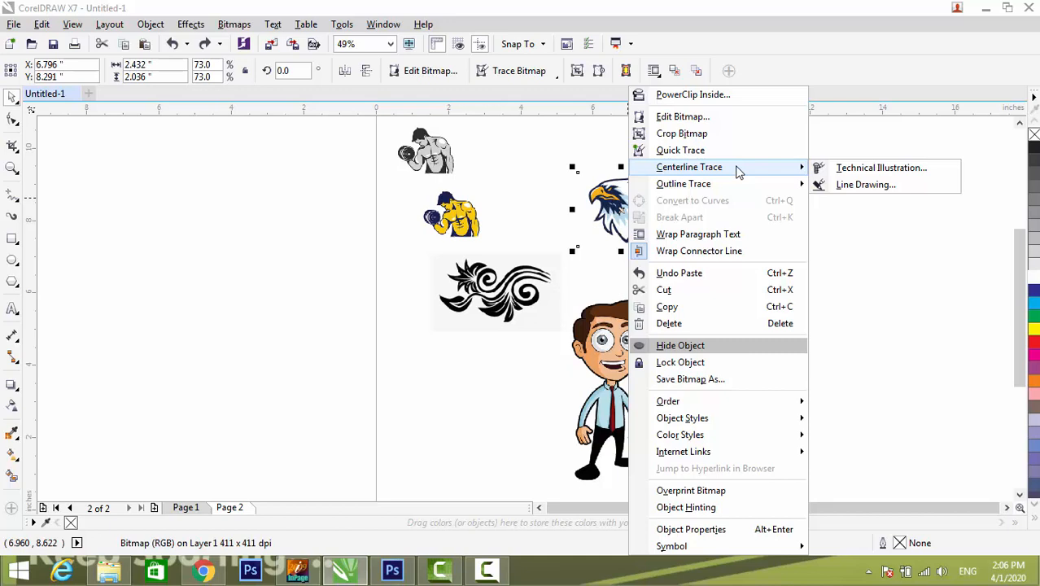
pyautogui.click(861, 170)
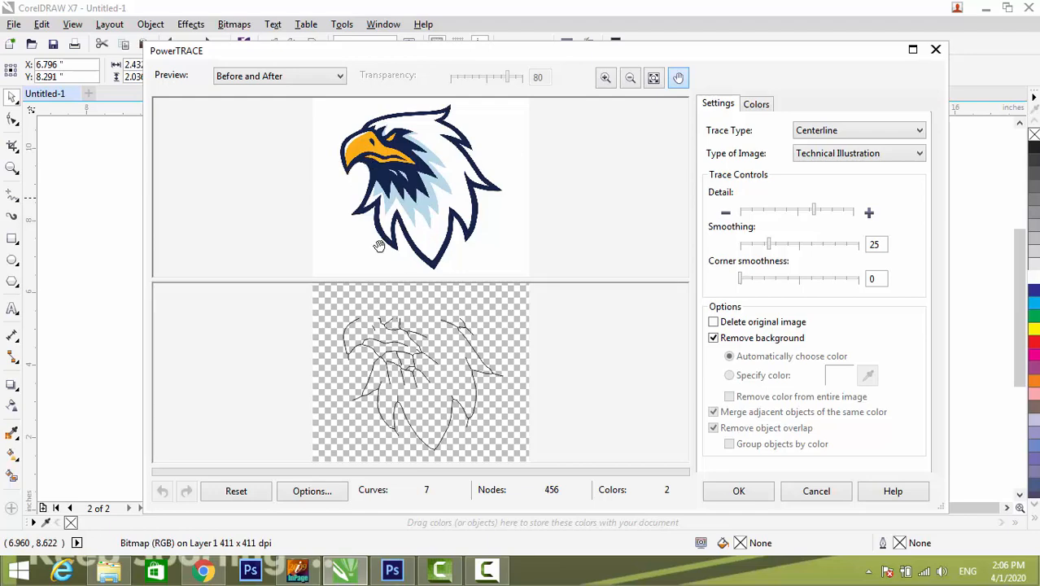
pyautogui.click(736, 492)
# - Apply a uniform transparency of 50 to the eagle bitmap and inspect the centerline curves against the beak and feathers
pyautogui.scroll(4, 643, 210)
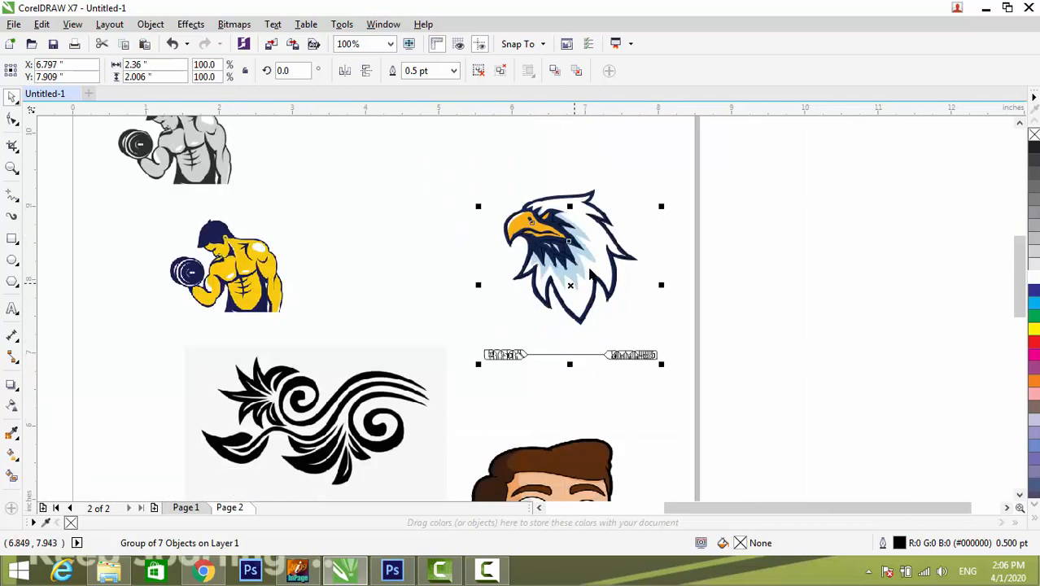
pyautogui.scroll(-2, 573, 281)
pyautogui.click(593, 194)
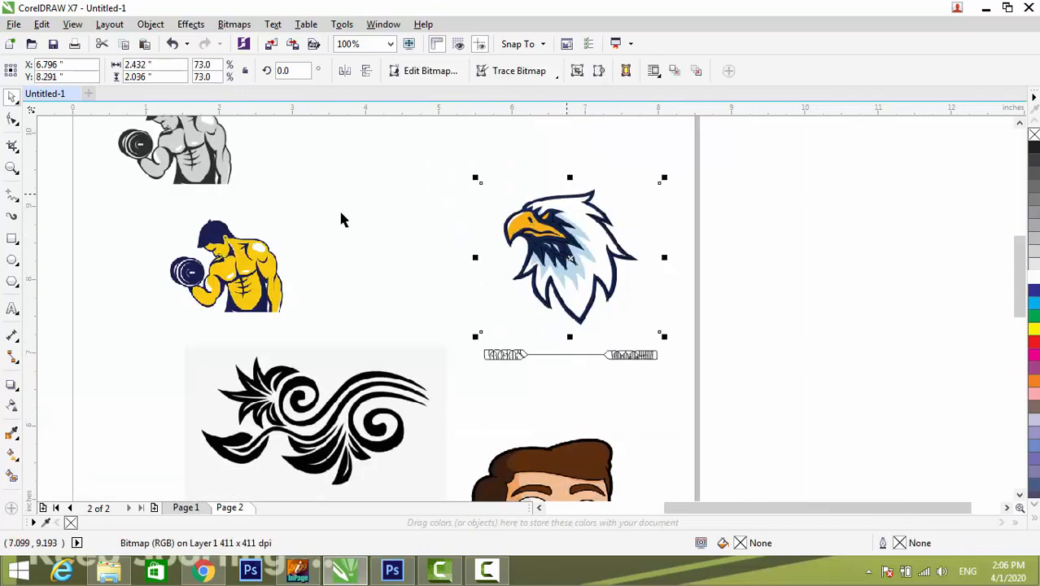
pyautogui.click(11, 405)
pyautogui.click(31, 71)
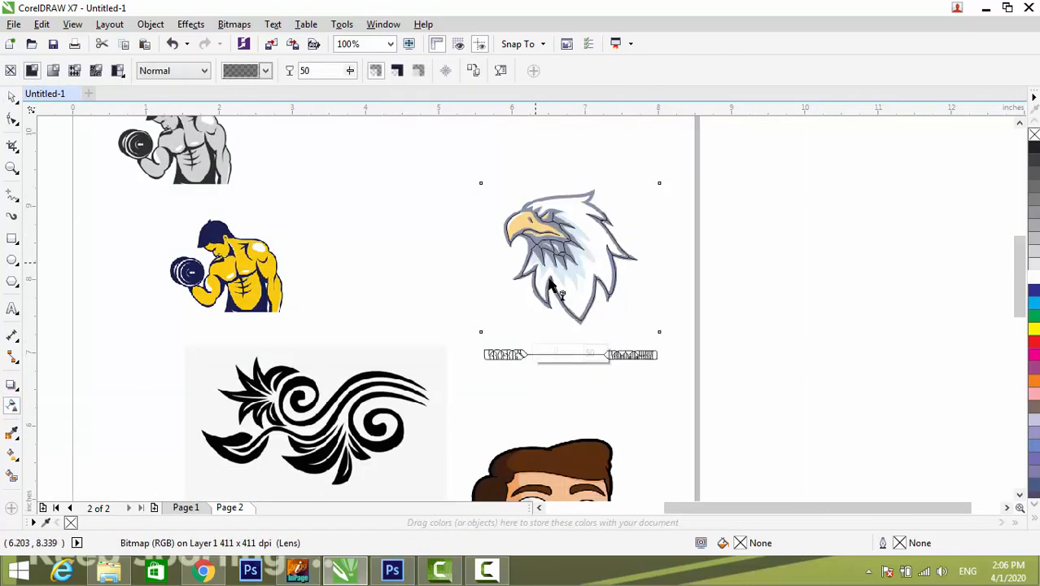
pyautogui.scroll(2, 582, 285)
pyautogui.scroll(1, 582, 286)
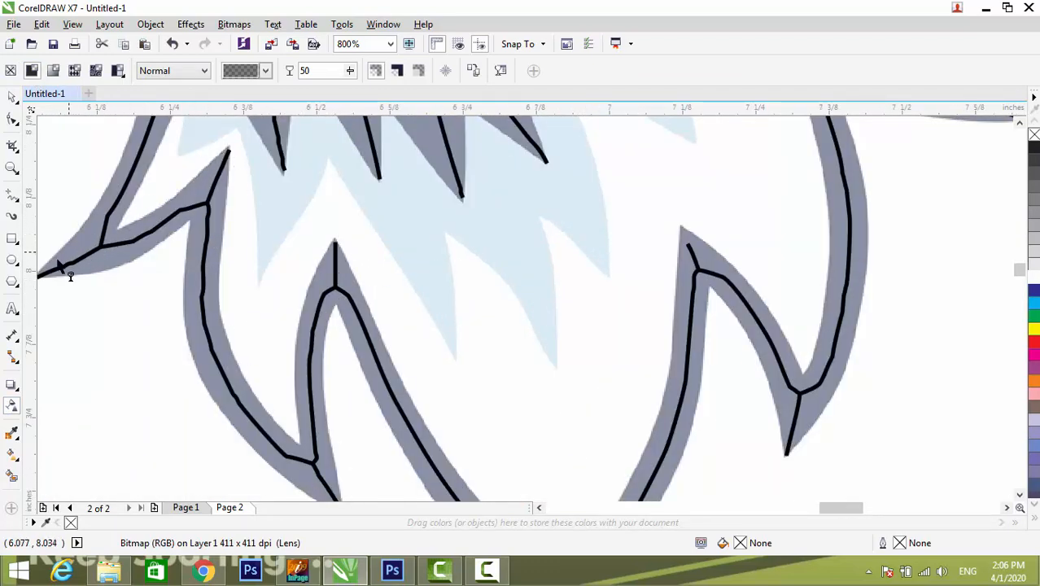
pyautogui.scroll(-1, 371, 379)
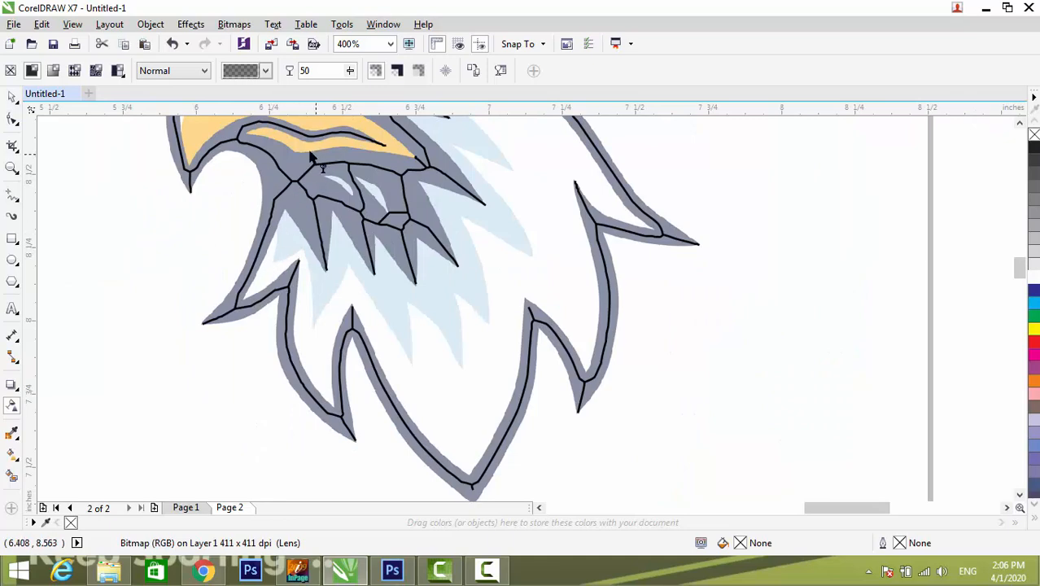
pyautogui.scroll(-2, 522, 274)
pyautogui.scroll(3, 479, 235)
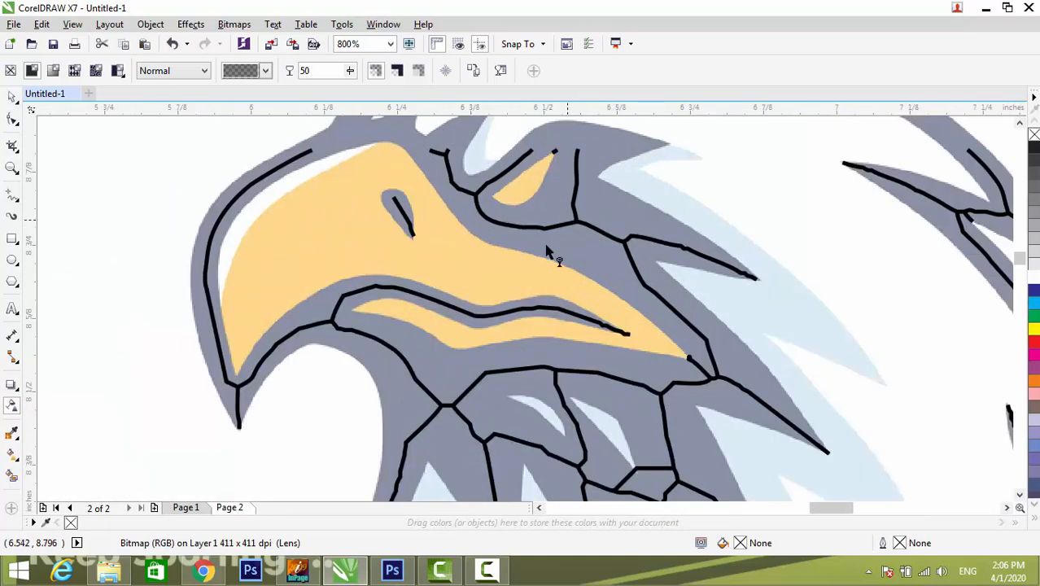
pyautogui.scroll(-2, 545, 253)
# - Undo the transparency and the technical illustration trace, and select the eagle bitmap
pyautogui.hotkey('ctrl', 'z')
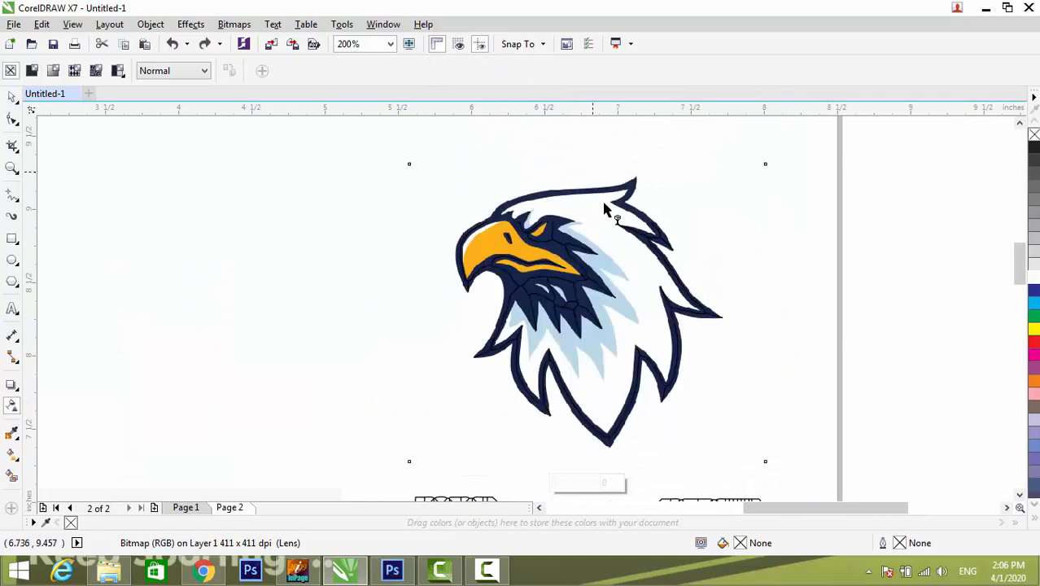
pyautogui.click(605, 216)
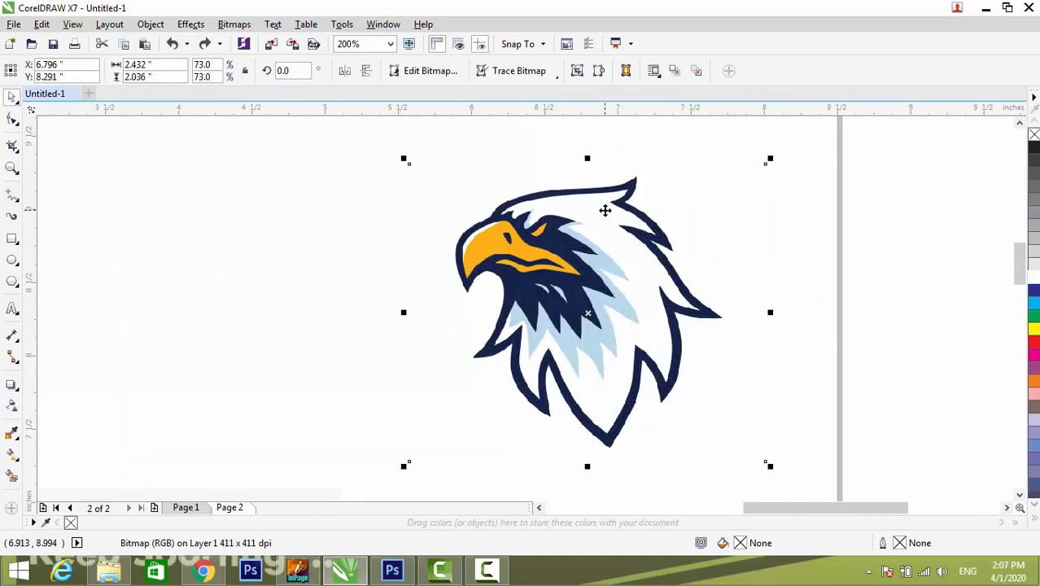
# - Trace the eagle bitmap with Centerline Trace as a Line Drawing using the default settings, and undo that trace
pyautogui.rightClick(605, 211)
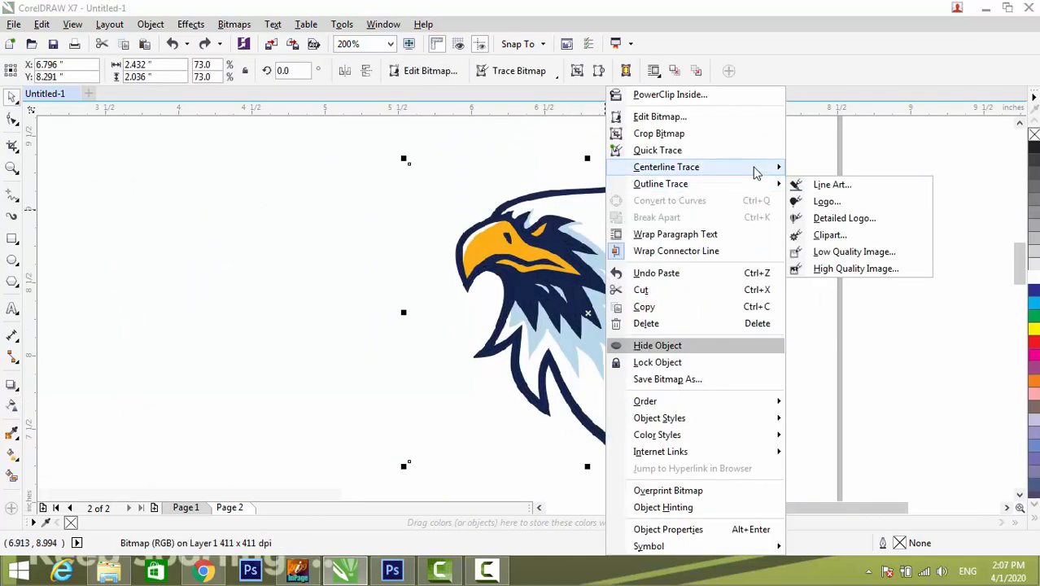
pyautogui.click(842, 185)
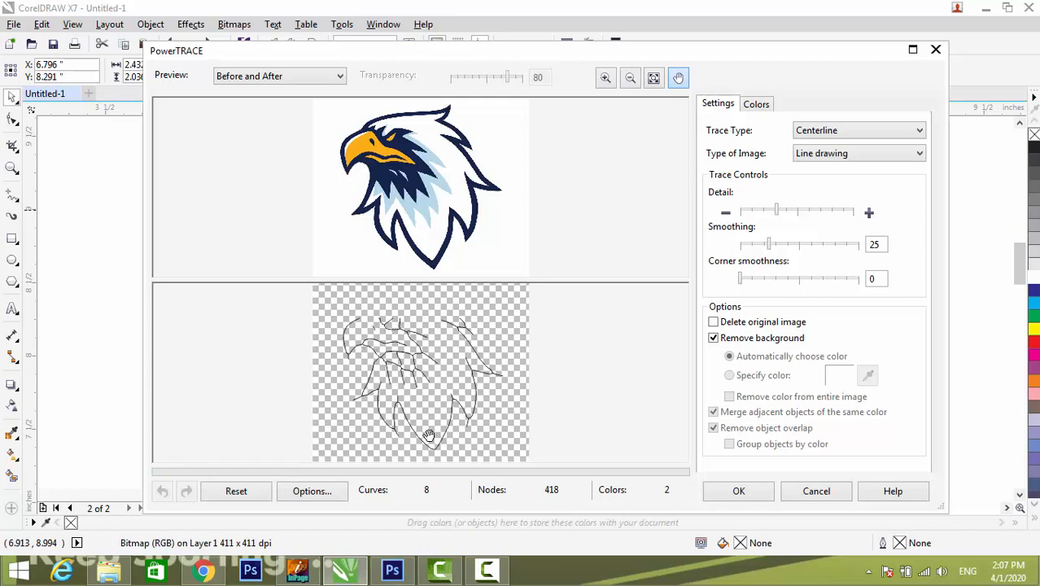
pyautogui.click(738, 491)
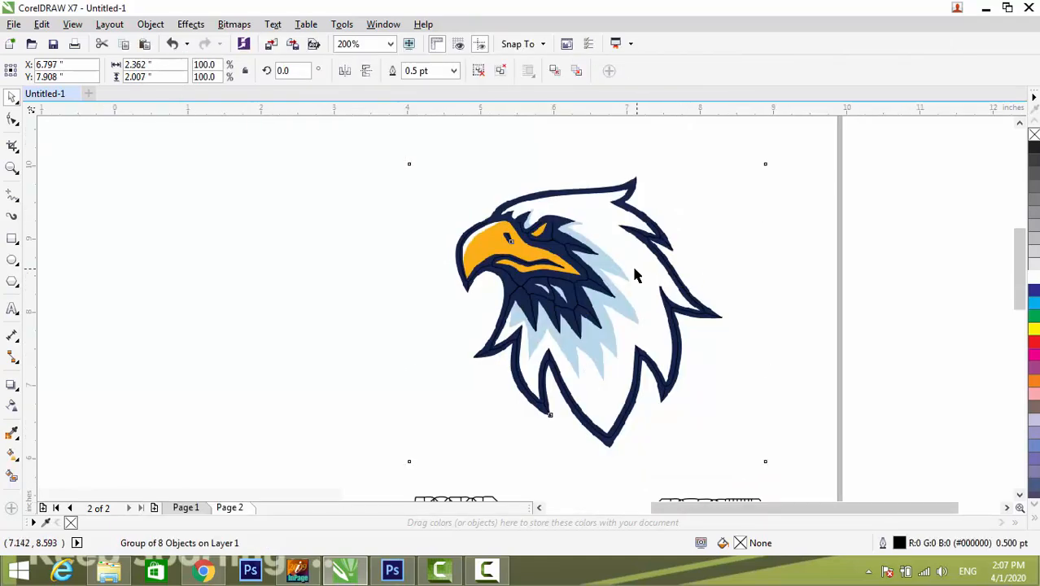
pyautogui.scroll(-2, 634, 272)
pyautogui.click(831, 279)
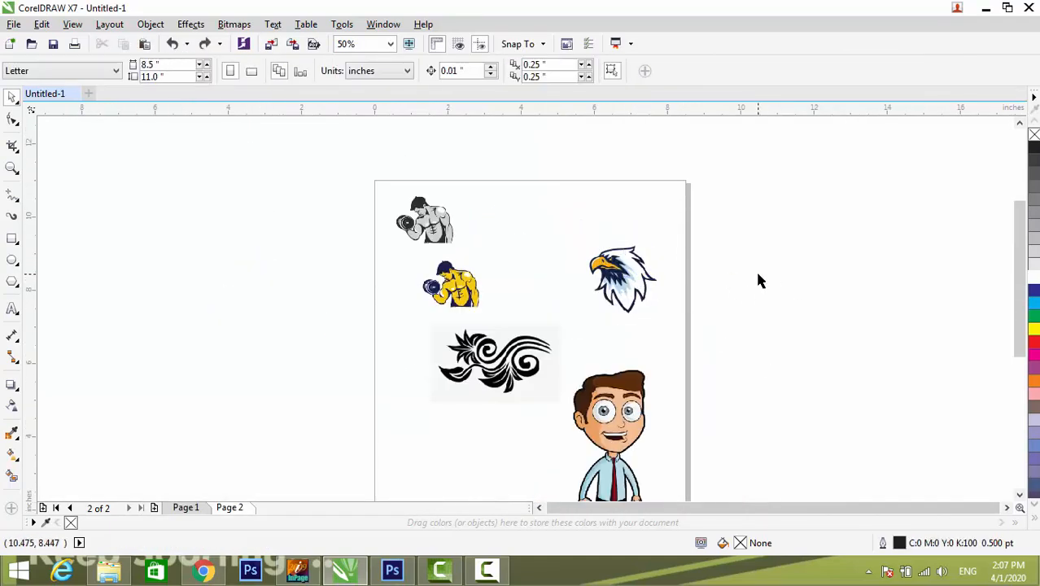
# - Examine the Outline Trace image types offered for the eagle bitmap, from Line Art to High Quality Image, and inspect the artwork
pyautogui.rightClick(623, 291)
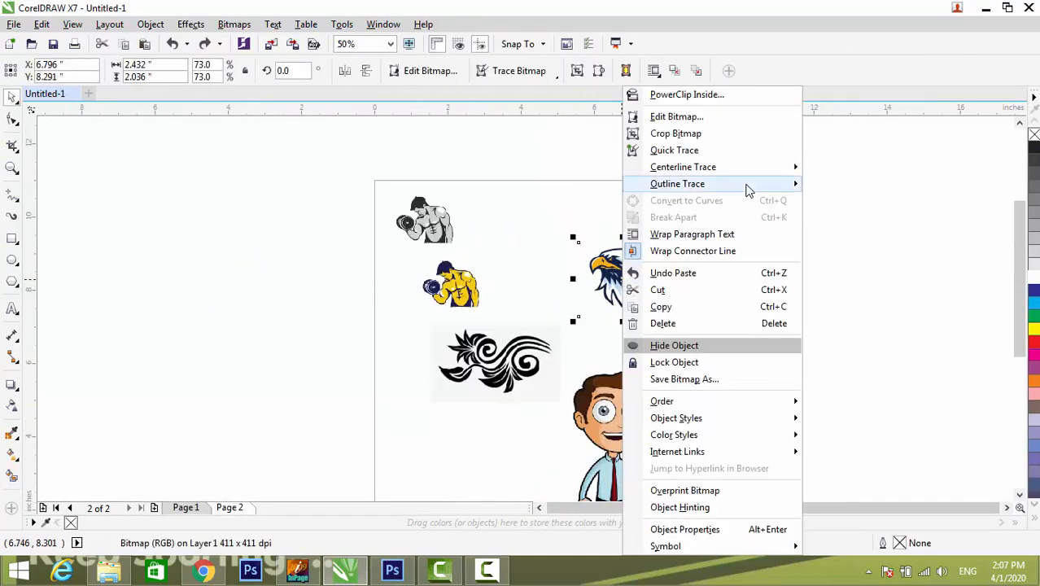
pyautogui.moveTo(749, 190)
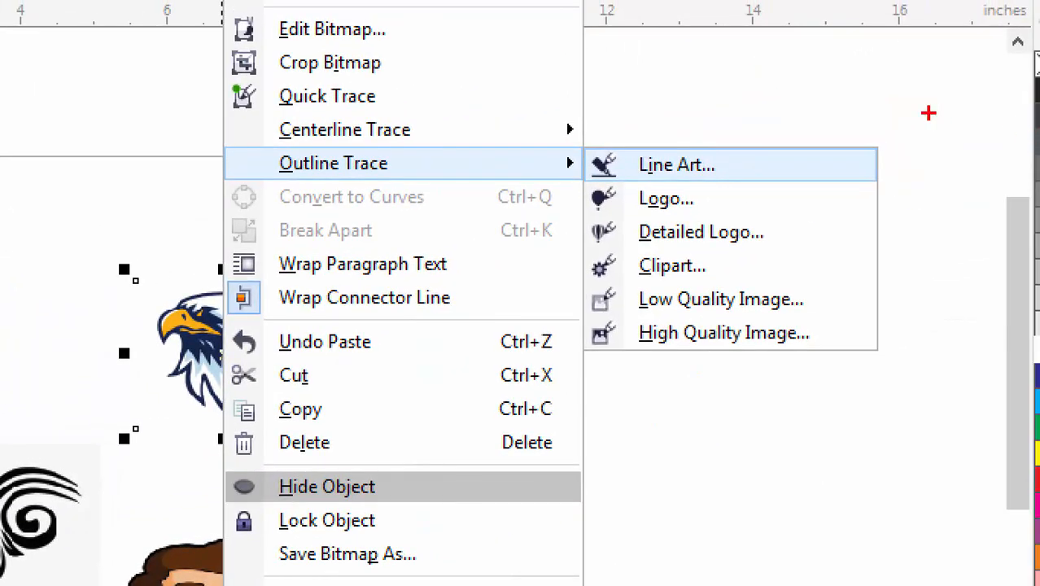
pyautogui.moveTo(888, 108)
pyautogui.mouseDown()
pyautogui.moveTo(538, 348)
pyautogui.moveTo(970, 146)
pyautogui.mouseUp()
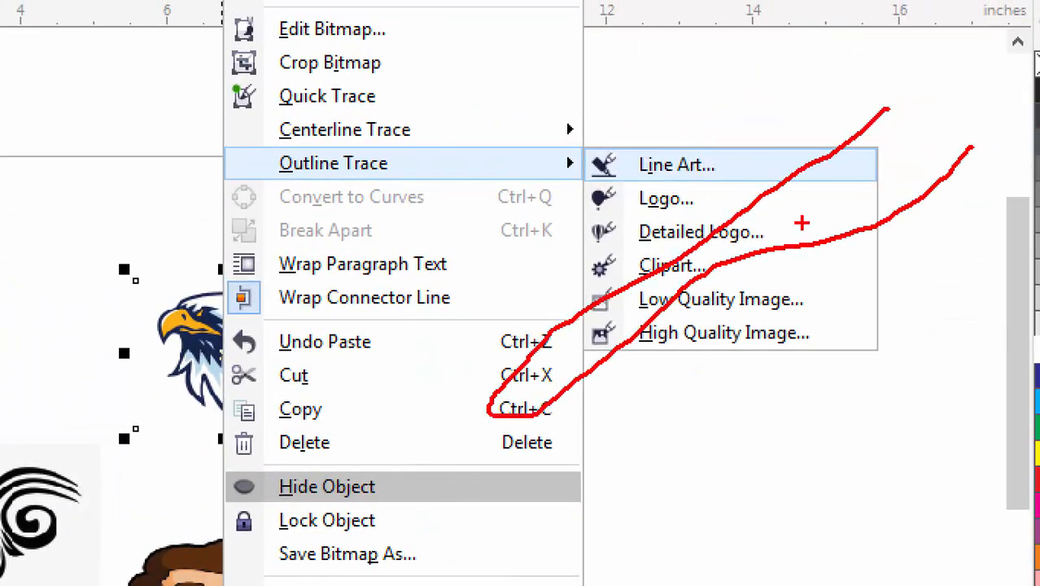
pyautogui.press('e')
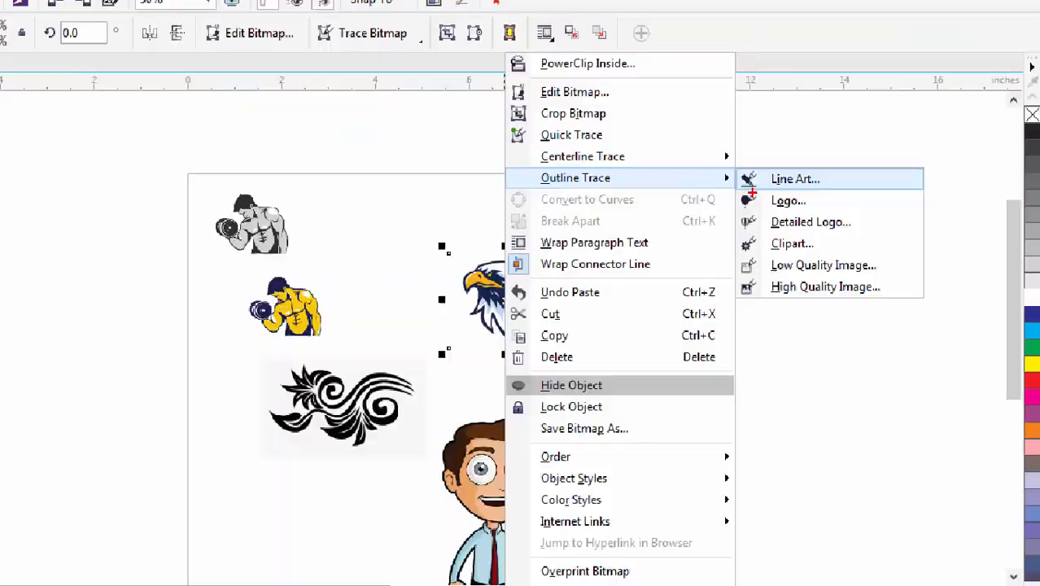
pyautogui.press('Escape')
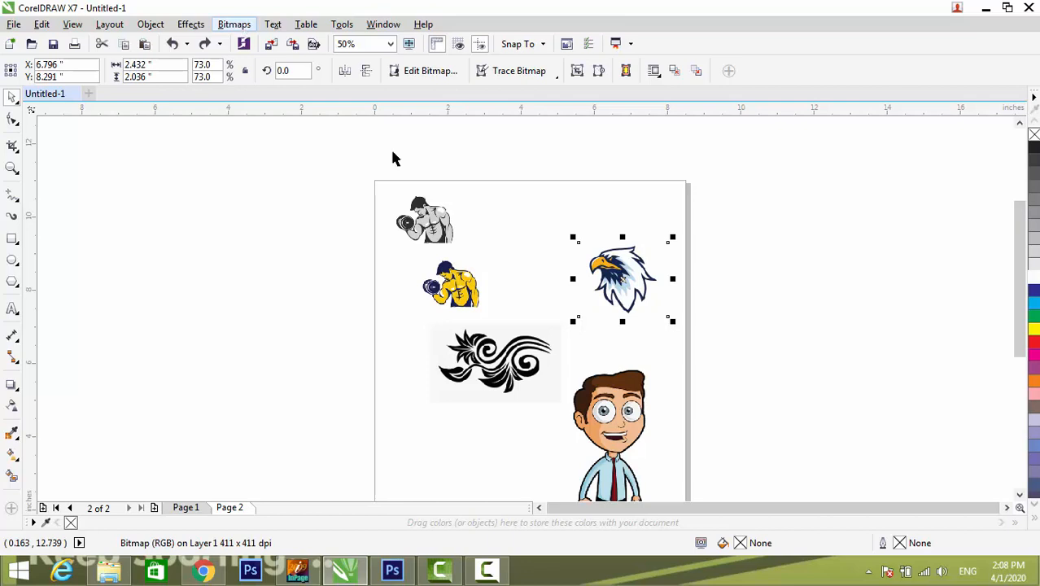
pyautogui.scroll(2, 695, 277)
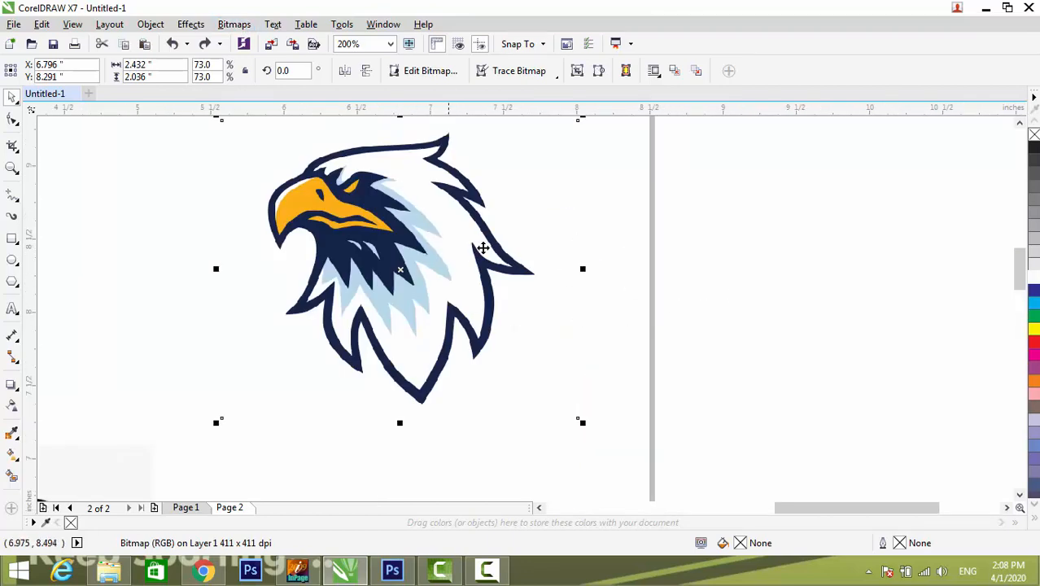
pyautogui.scroll(-1, 597, 299)
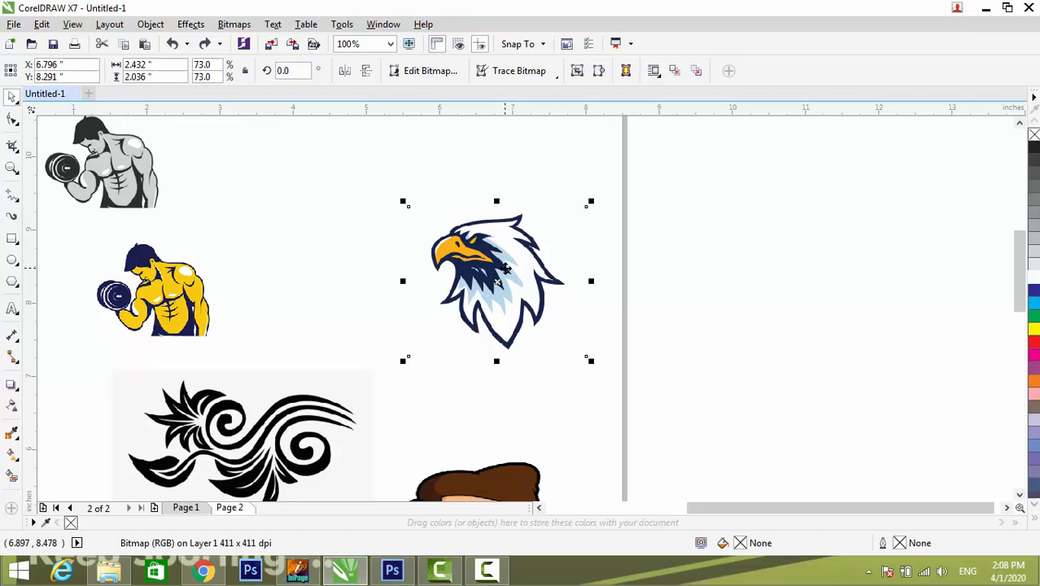
pyautogui.rightClick(506, 269)
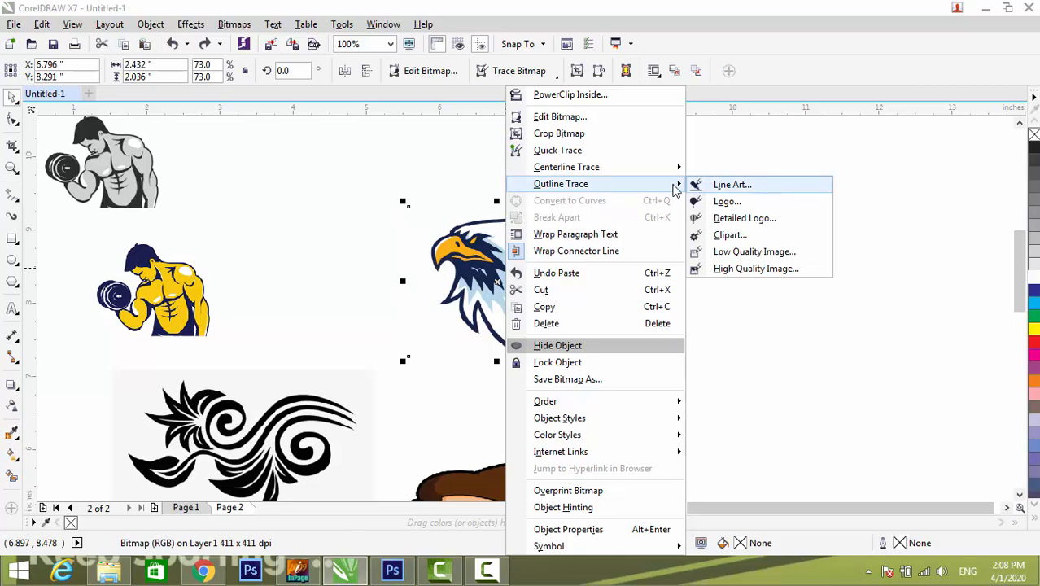
pyautogui.click(458, 233)
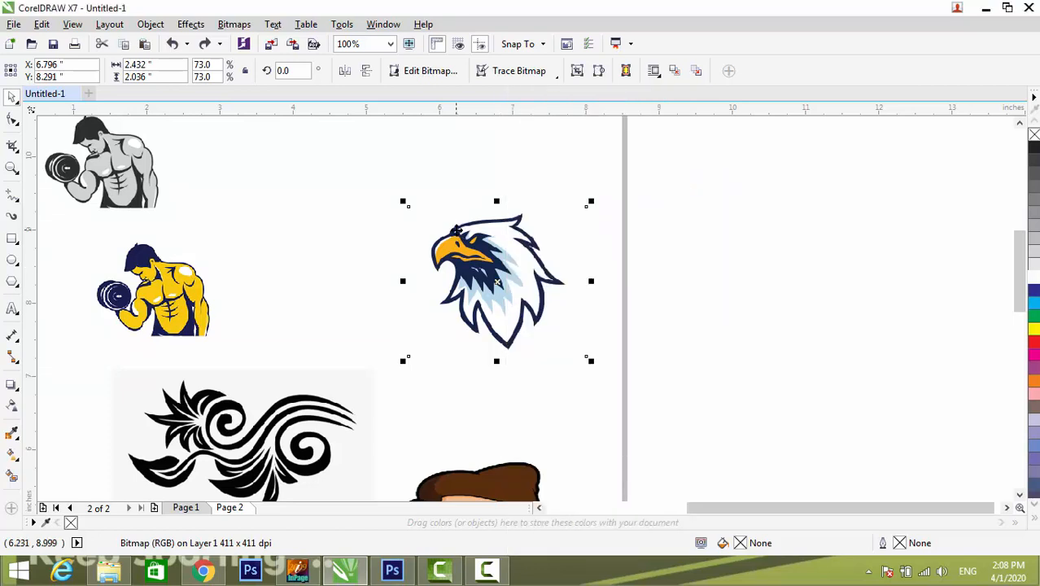
pyautogui.click(233, 26)
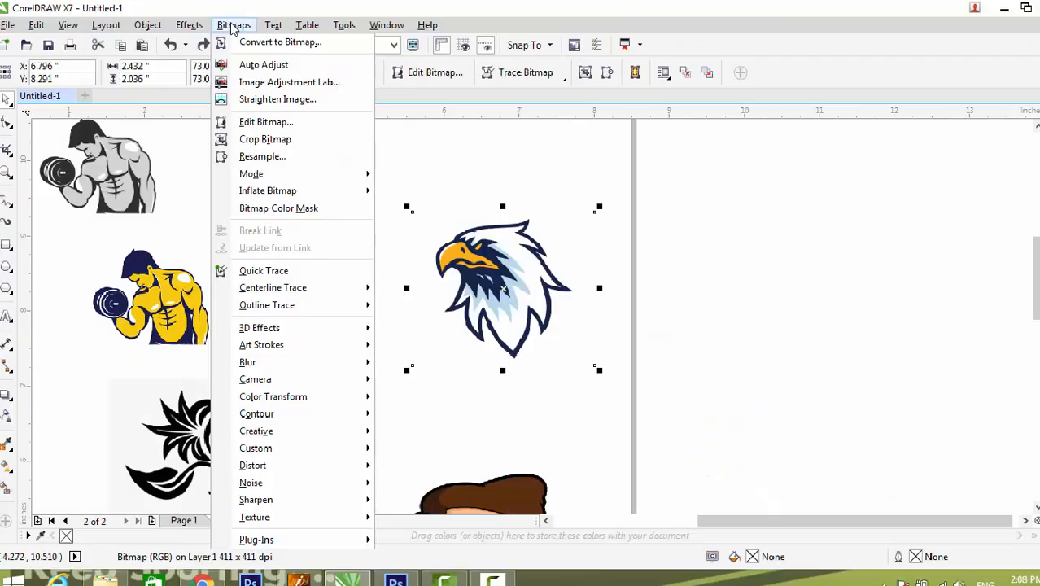
pyautogui.click(239, 49)
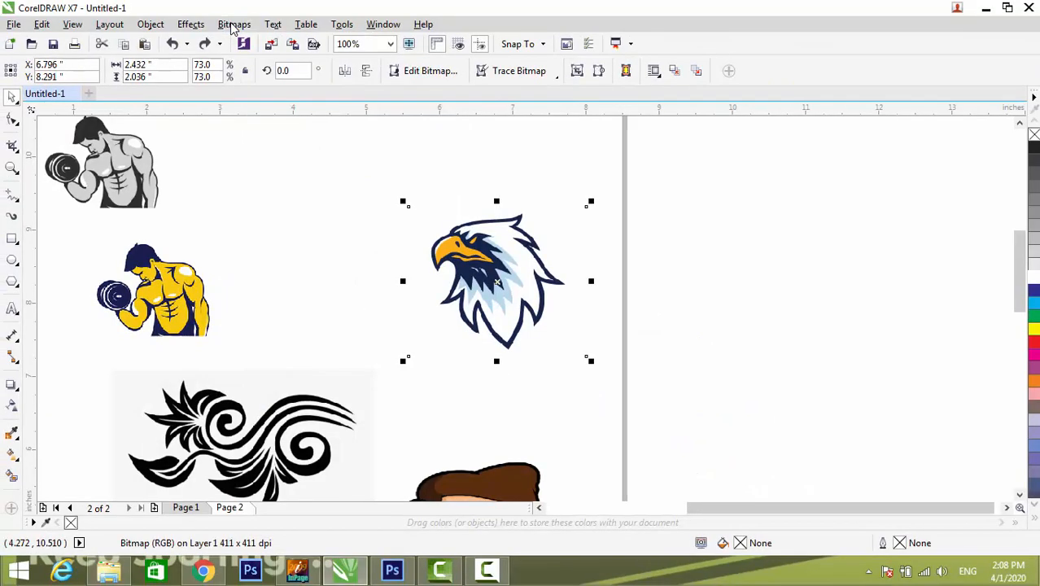
pyautogui.click(239, 49)
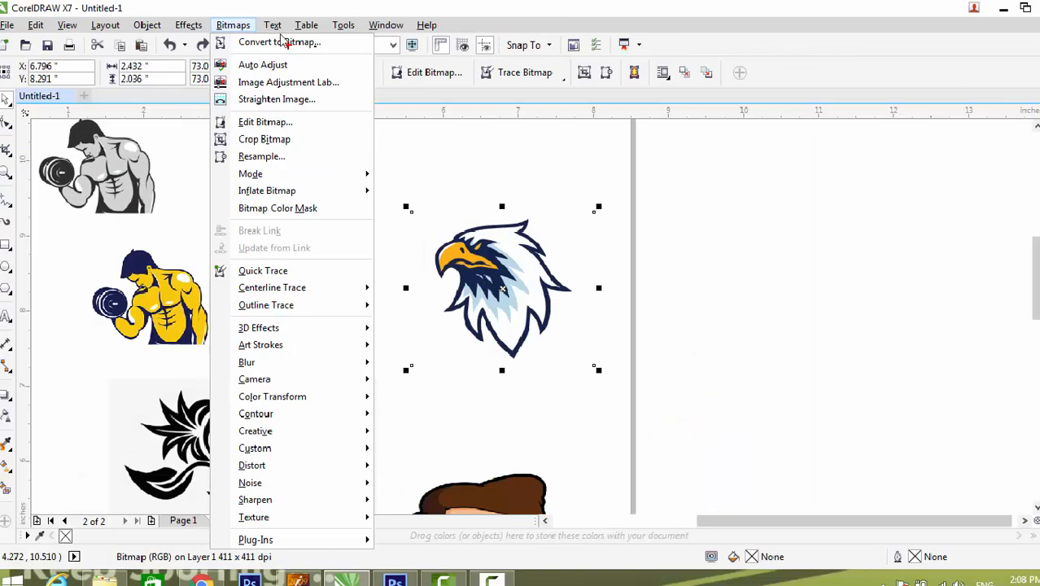
pyautogui.click(200, 49)
# - Convert the eagle bitmap to a 600 dpi CMYK bitmap with anti-aliasing and a transparent background, and undo that conversion
pyautogui.click(200, 49)
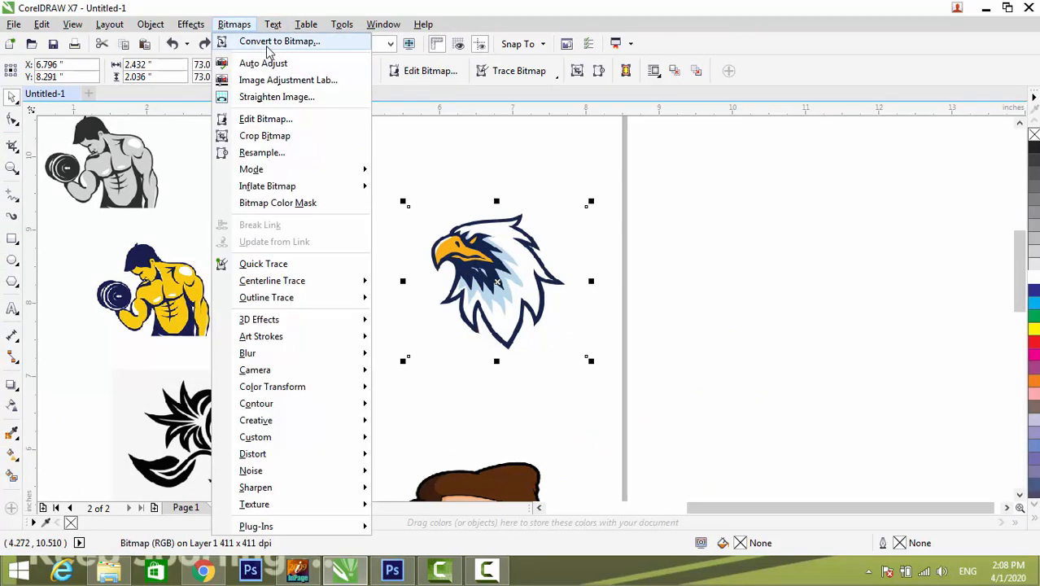
pyautogui.click(267, 44)
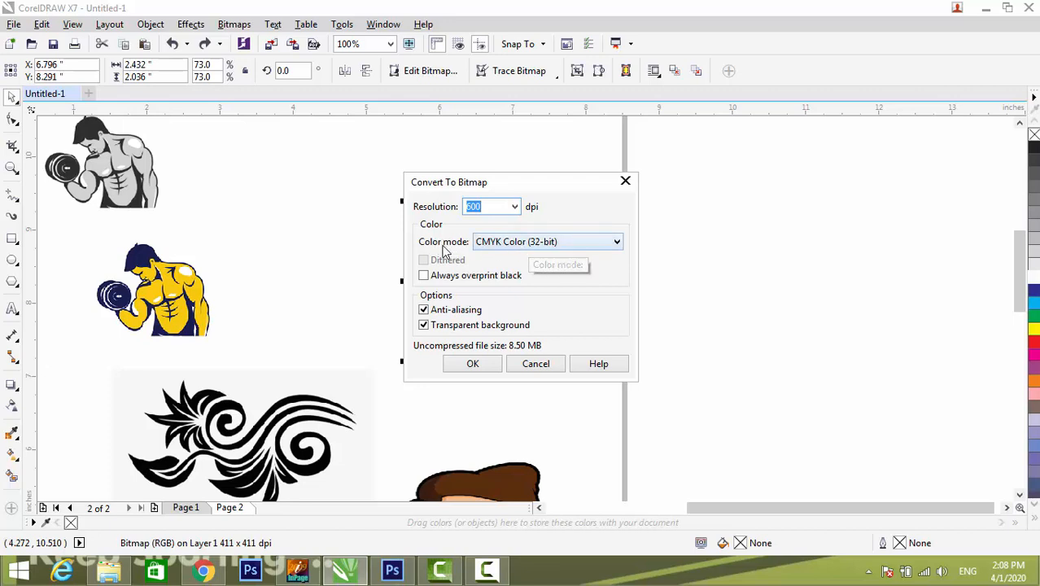
pyautogui.click(506, 244)
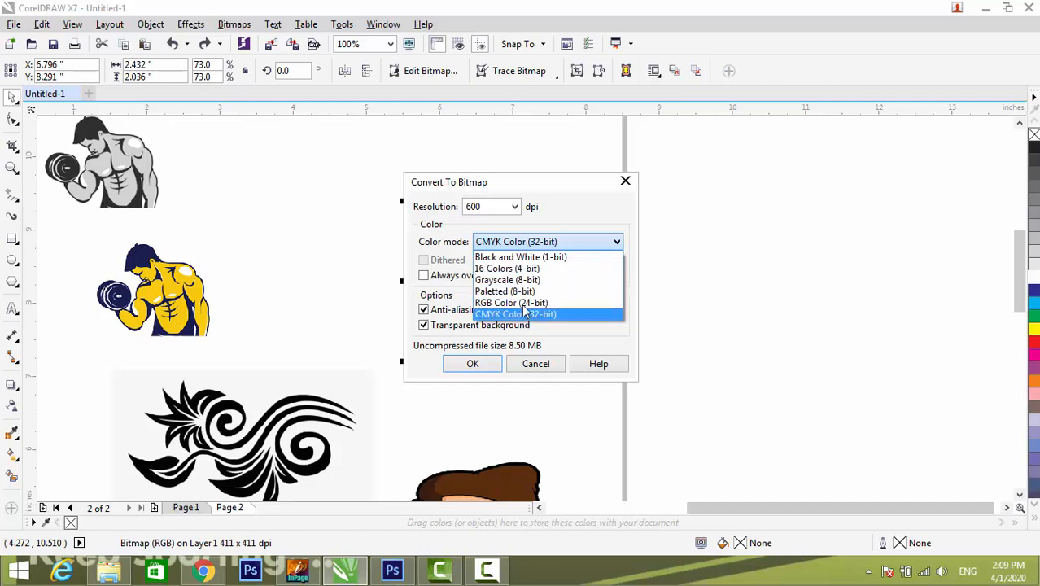
pyautogui.click(550, 244)
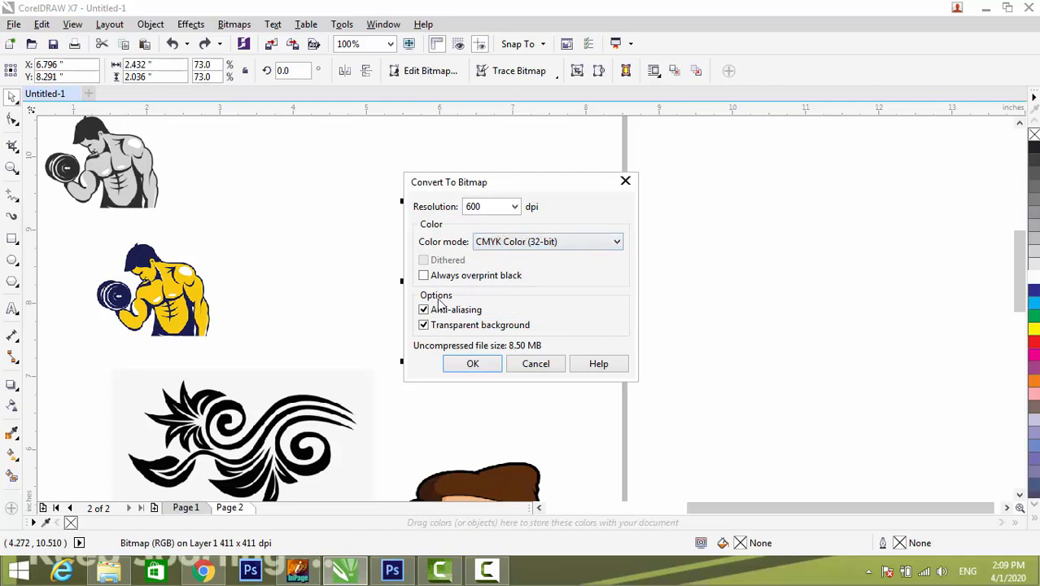
pyautogui.click(474, 366)
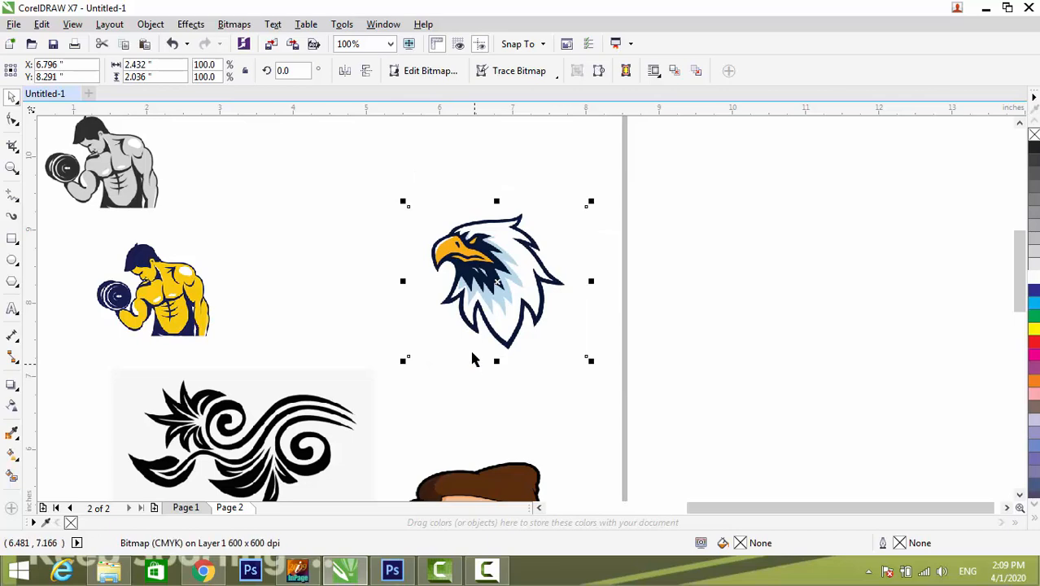
pyautogui.press('F2')
pyautogui.moveTo(418, 204); pyautogui.dragTo(618, 332)
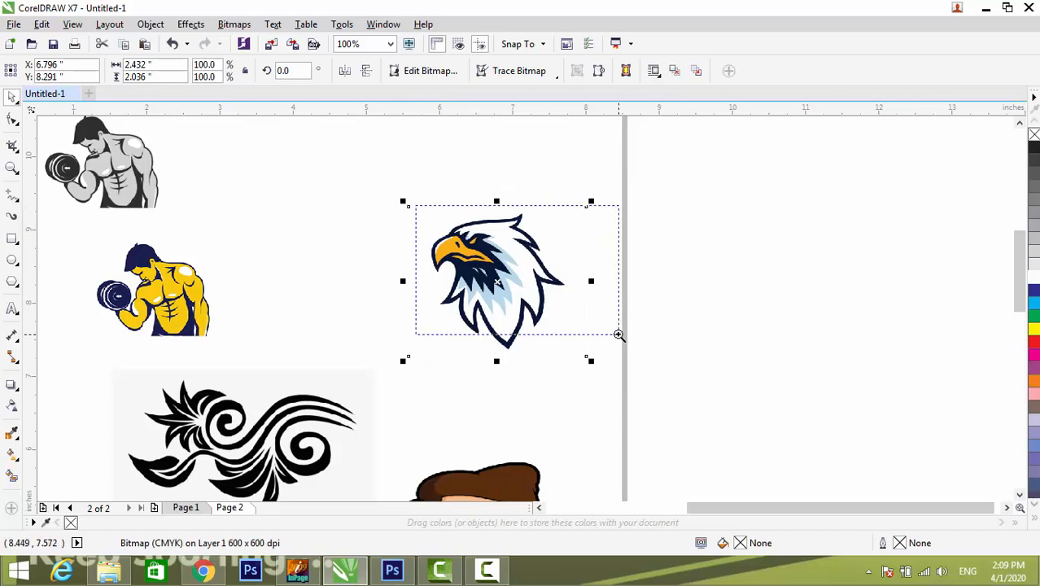
pyautogui.hotkey('ctrl', 'z')
pyautogui.press('F3')
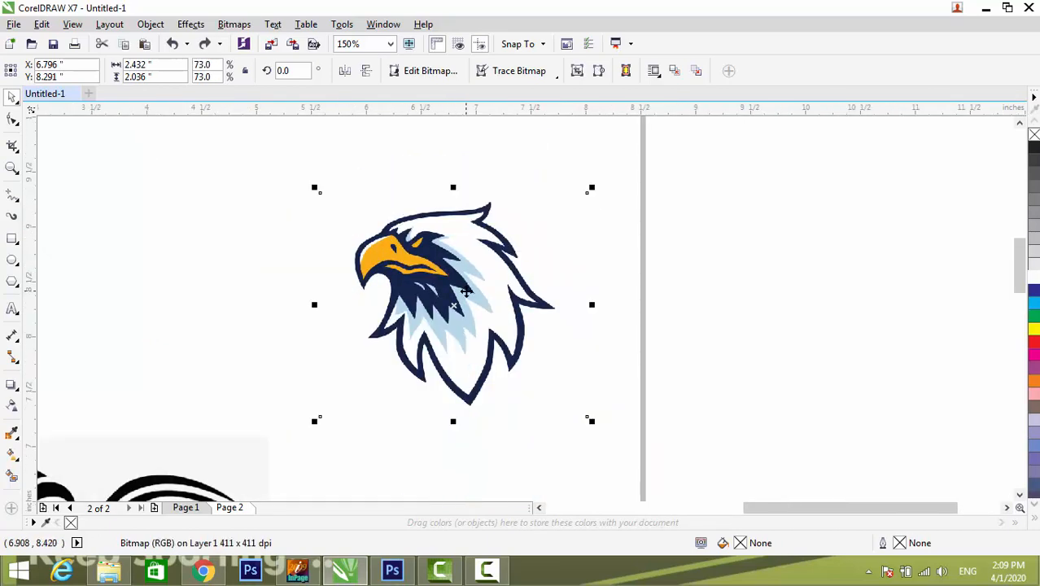
# - Place a duplicate of the eagle bitmap level with the original, about 2.4 inches to its right
pyautogui.moveTo(466, 292); pyautogui.dragTo(728, 292)
pyautogui.rightClick(729, 291)
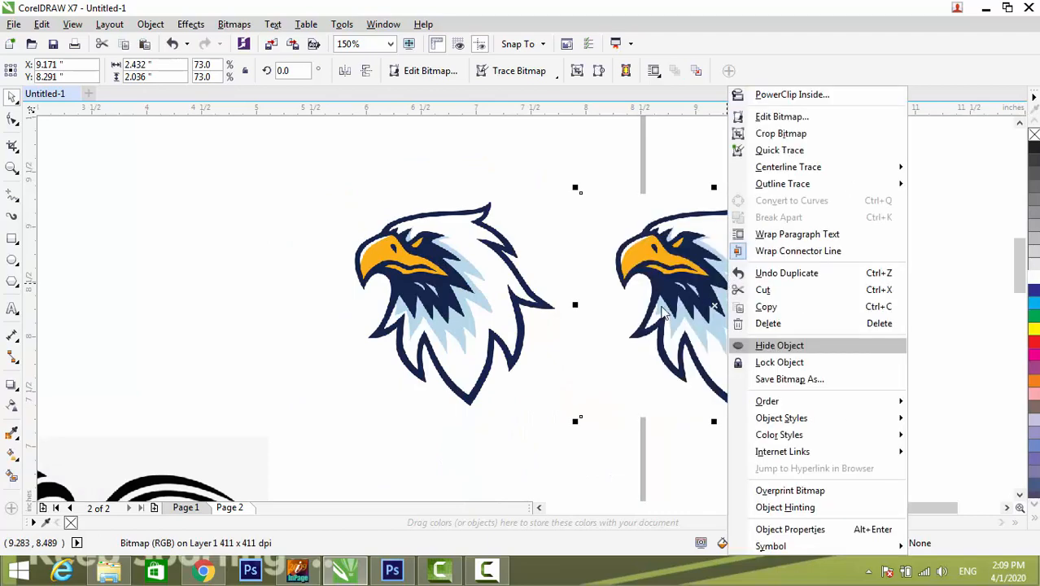
pyautogui.click(494, 163)
pyautogui.moveTo(345, 178); pyautogui.dragTo(902, 431)
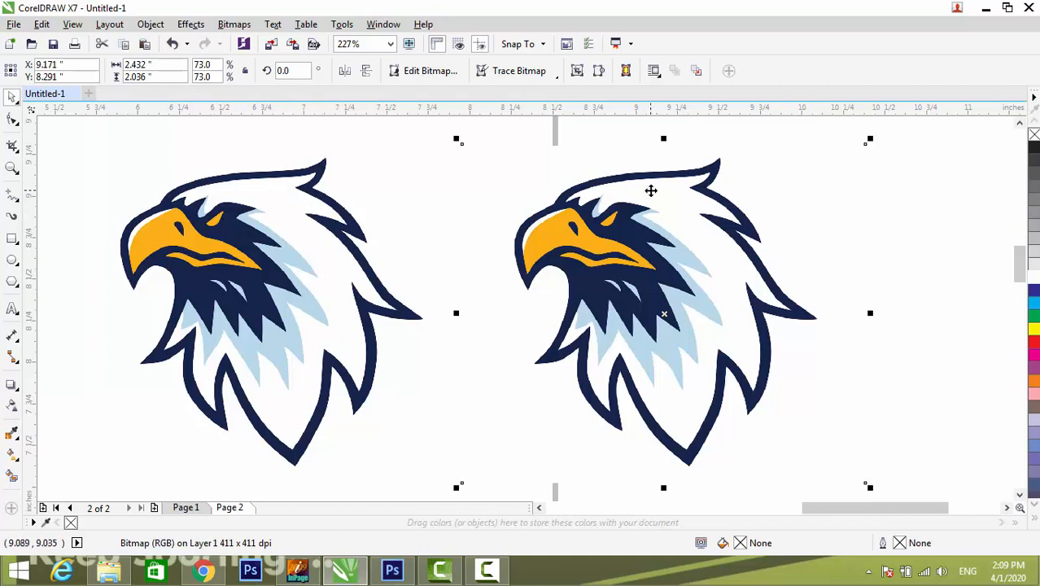
# - Convert the duplicate eagle to a 600 dpi CMYK color bitmap and compare its edges with the original
pyautogui.click(233, 26)
pyautogui.click(248, 48)
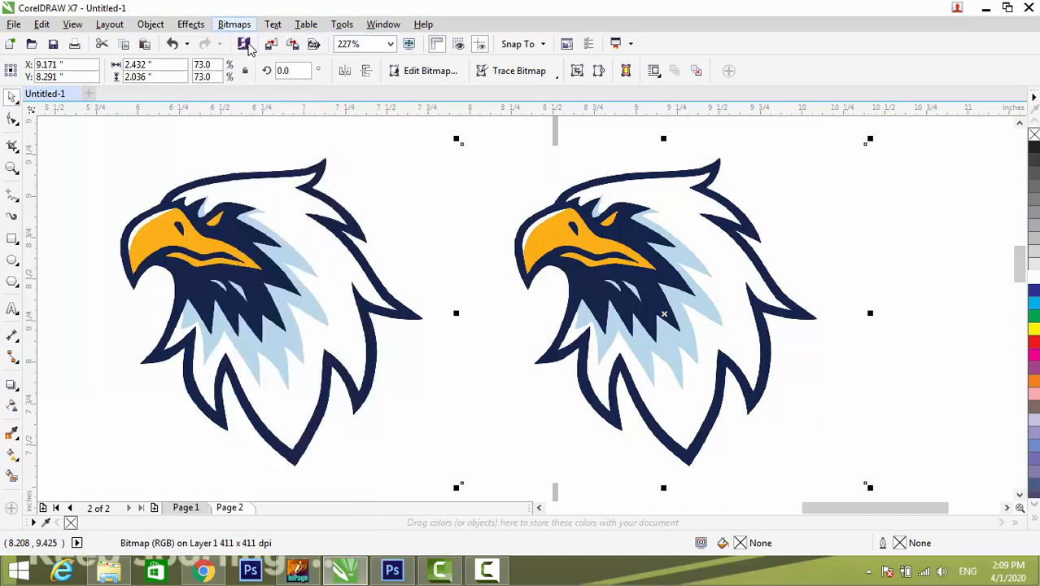
pyautogui.press('Return')
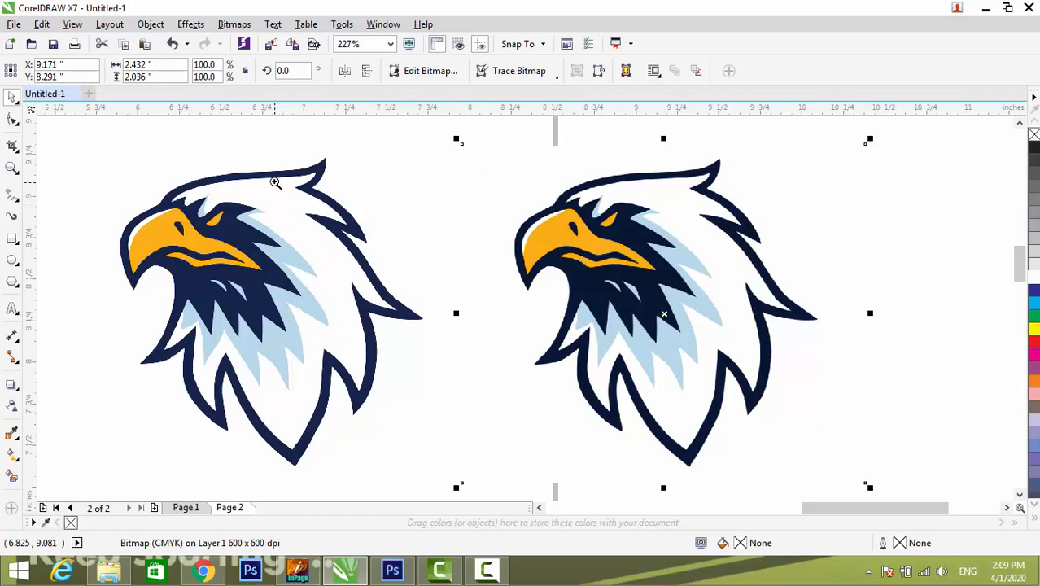
pyautogui.moveTo(275, 167); pyautogui.dragTo(785, 352)
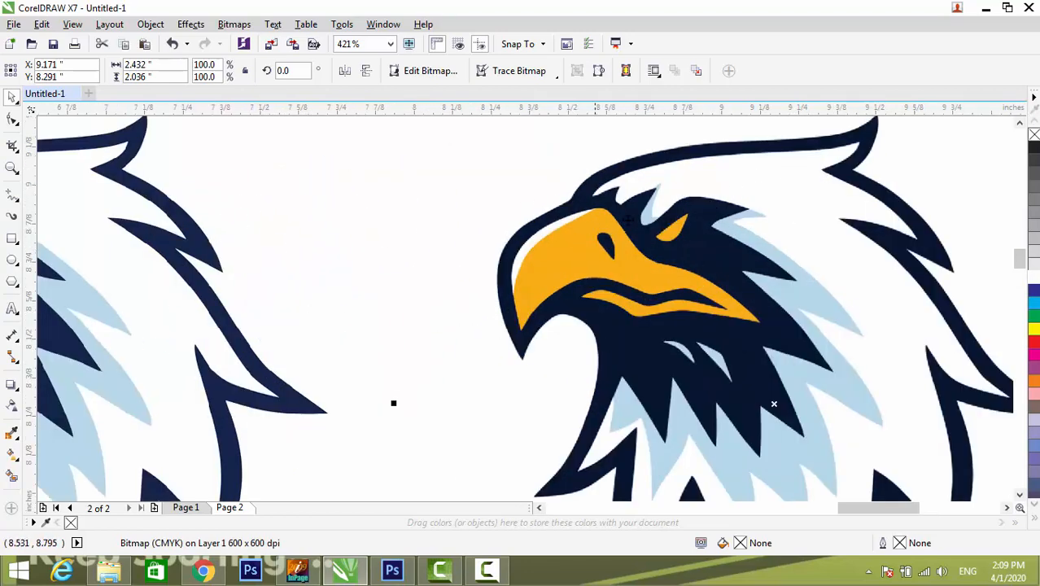
pyautogui.scroll(-2, 631, 220)
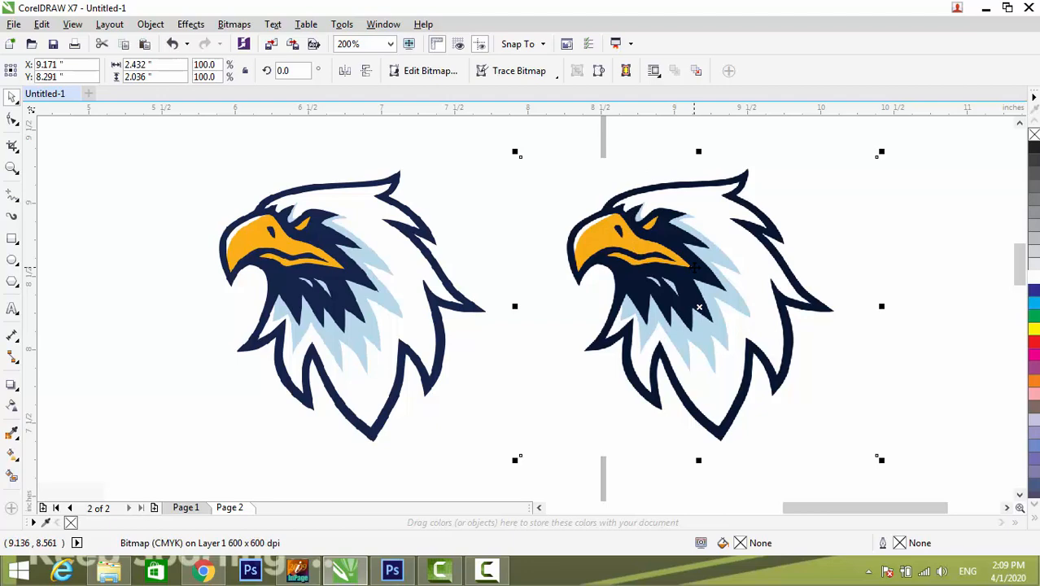
pyautogui.scroll(-1, 587, 252)
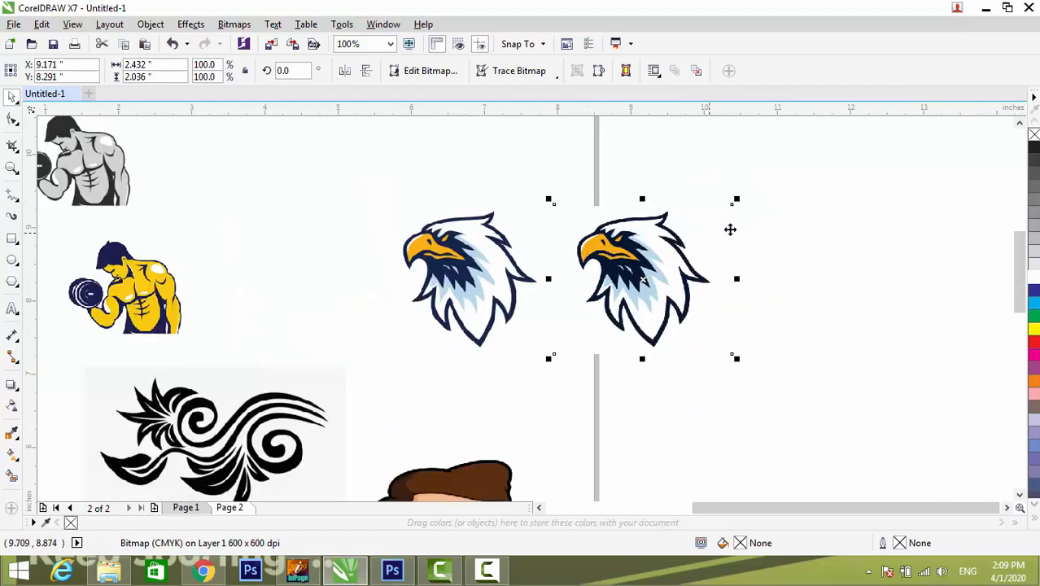
# - Trace the converted eagle bitmap with Outline Trace as Line Art at the default settings, and move the traced group clear beside it
pyautogui.rightClick(661, 250)
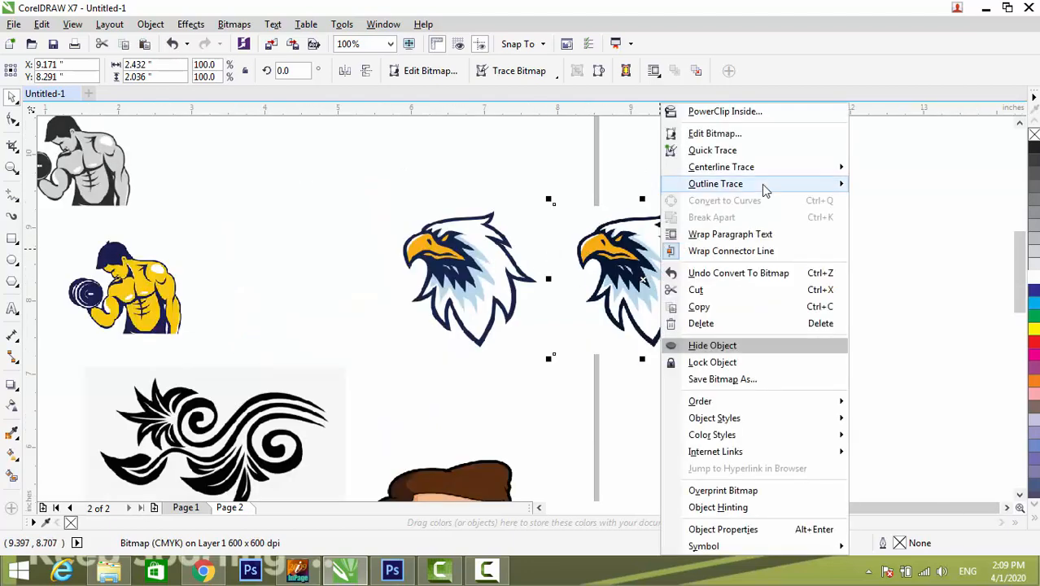
pyautogui.moveTo(765, 189)
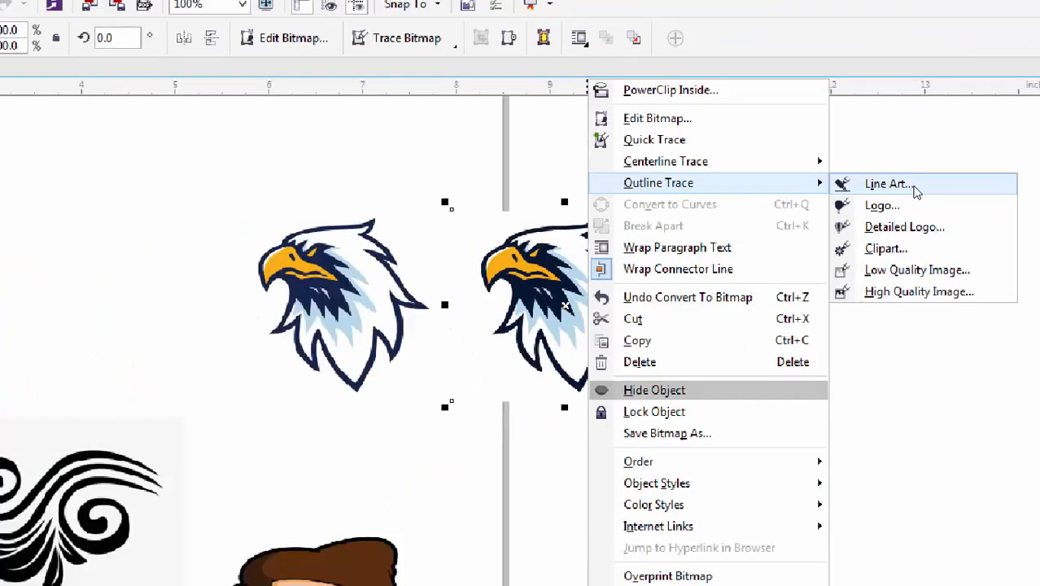
pyautogui.press('Escape')
pyautogui.press('Escape')
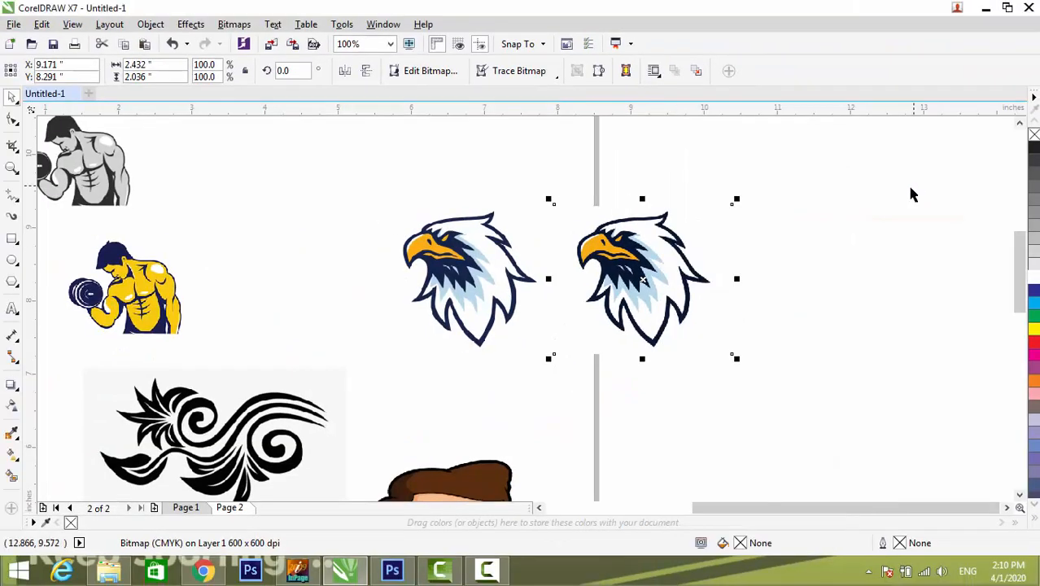
pyautogui.rightClick(369, 339)
pyautogui.moveTo(796, 184)
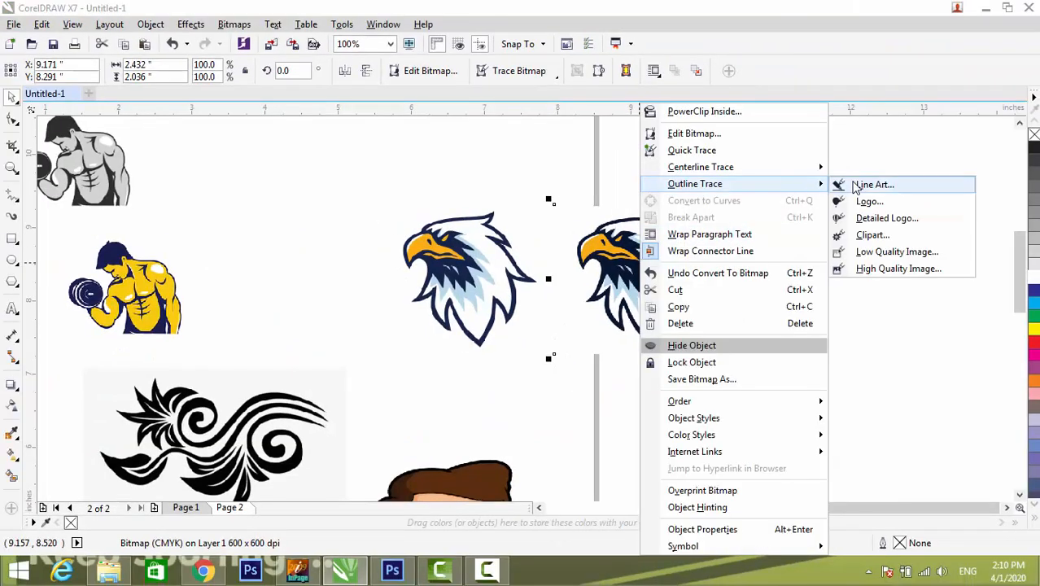
pyautogui.click(857, 185)
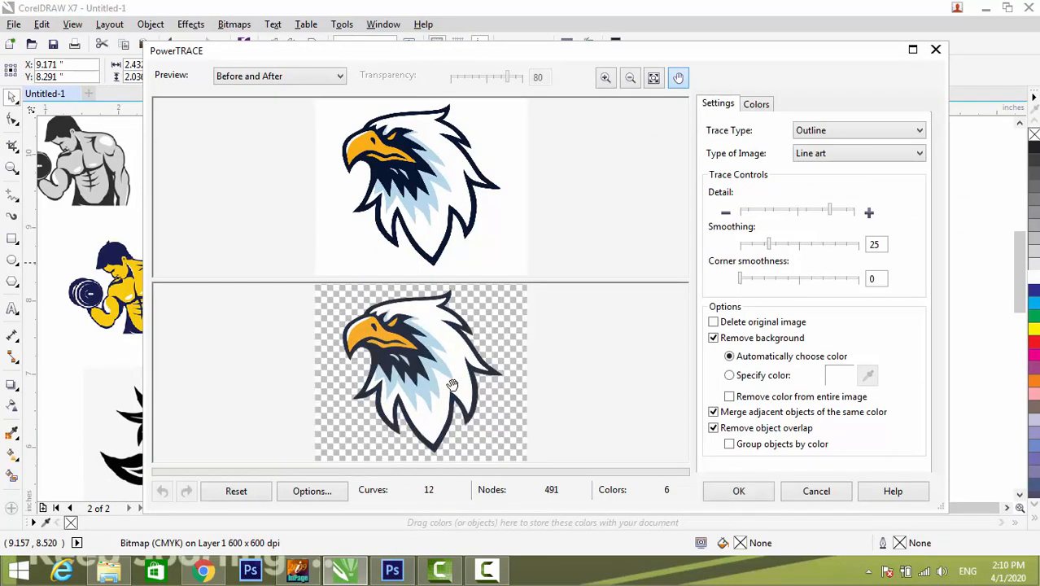
pyautogui.click(738, 491)
pyautogui.moveTo(628, 273)
pyautogui.mouseDown()
pyautogui.moveTo(826, 272)
pyautogui.moveTo(815, 272)
pyautogui.mouseUp()
pyautogui.scroll(2, 815, 272)
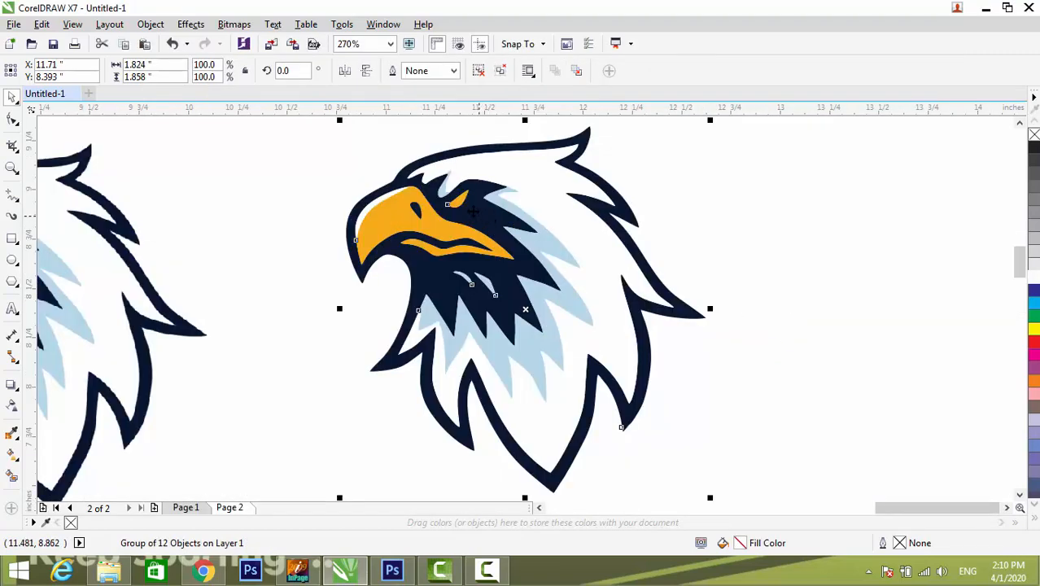
# - Deselect the traced eagle and examine its curve edges closely around the beak, feathers and outer outline
pyautogui.click(884, 222)
pyautogui.moveTo(333, 155); pyautogui.dragTo(724, 452)
pyautogui.press('F2')
pyautogui.moveTo(342, 260); pyautogui.dragTo(578, 414)
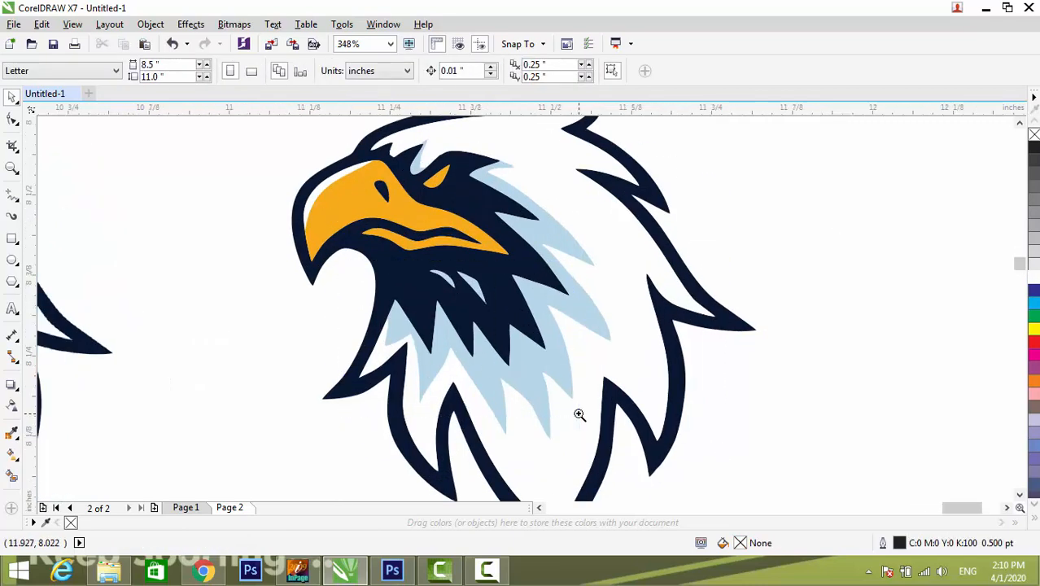
pyautogui.press('F2')
pyautogui.moveTo(521, 268); pyautogui.dragTo(349, 388)
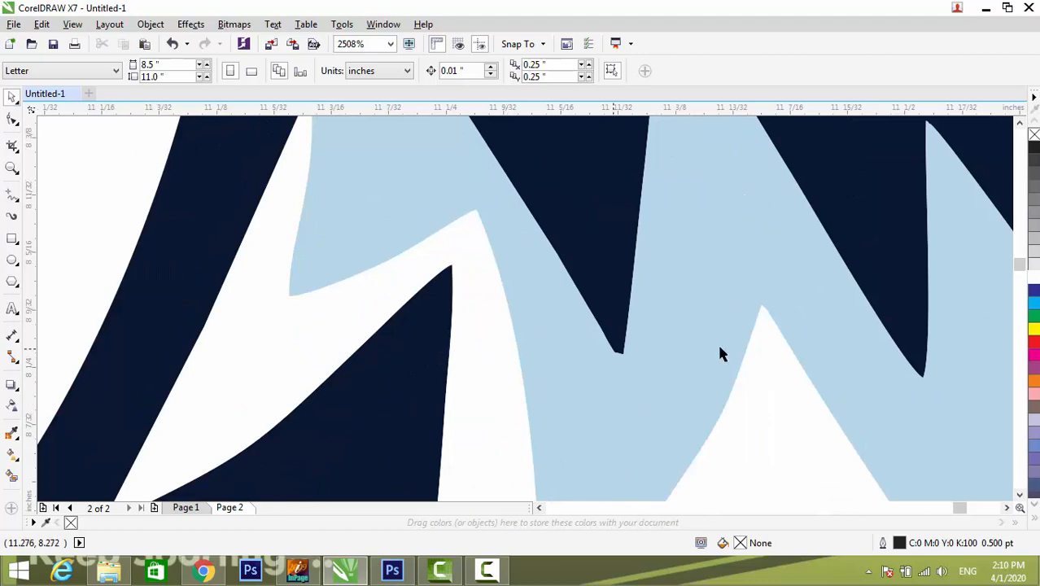
pyautogui.scroll(-5, 578, 302)
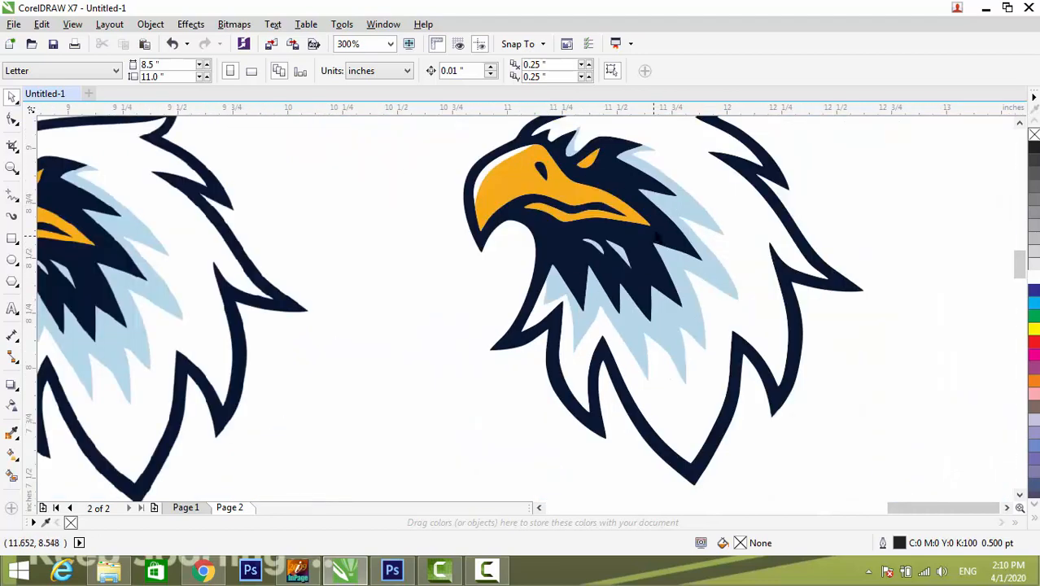
pyautogui.press('F2')
pyautogui.moveTo(523, 154); pyautogui.dragTo(810, 411)
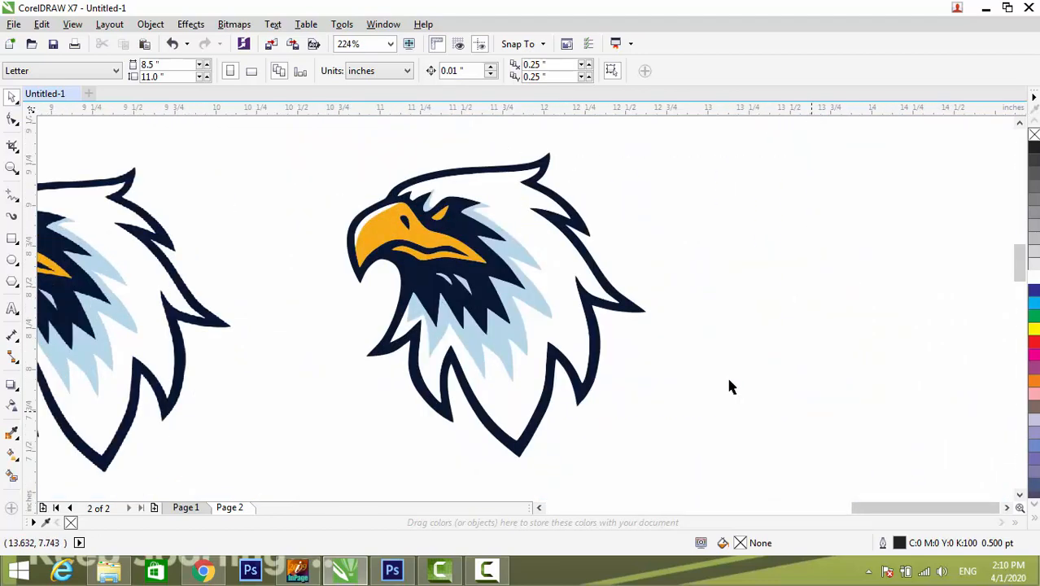
pyautogui.press('F2')
pyautogui.moveTo(640, 312); pyautogui.dragTo(507, 393)
pyautogui.moveTo(406, 254); pyautogui.dragTo(465, 314)
pyautogui.scroll(-4, 641, 263)
pyautogui.scroll(-4, 641, 314)
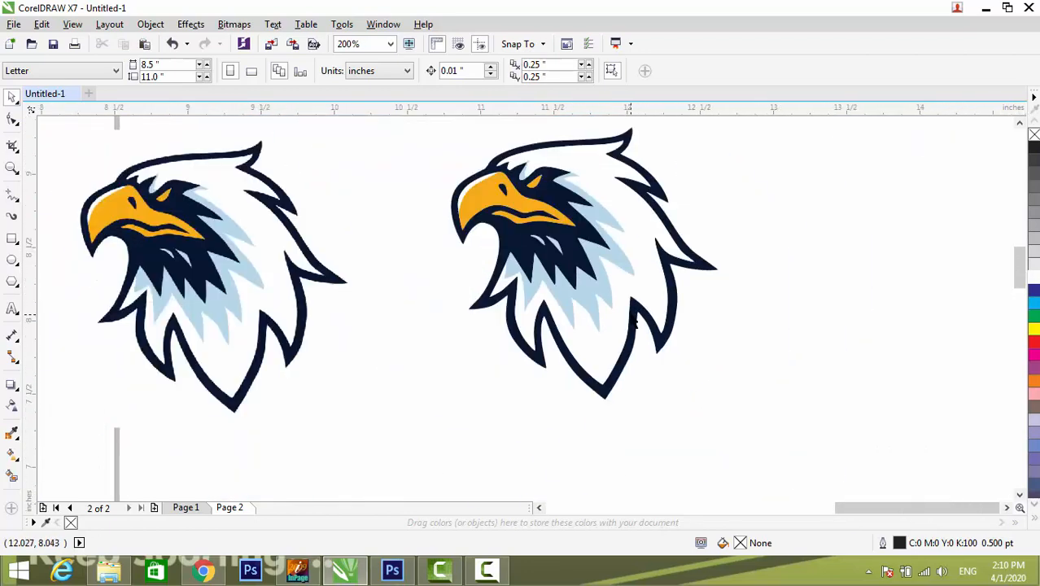
pyautogui.scroll(-2, 605, 180)
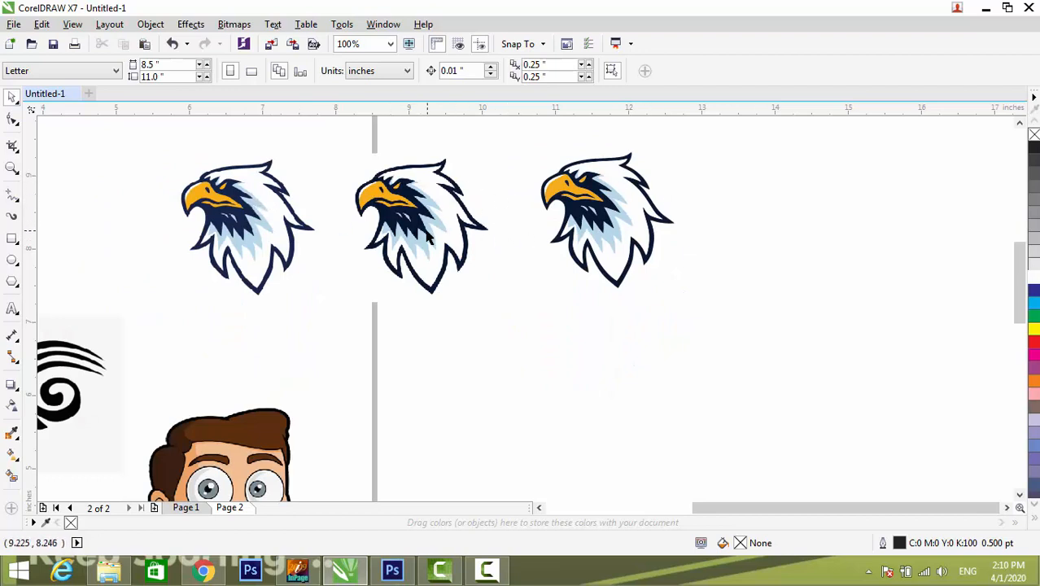
# - Move the unconverted eagle bitmap below the other two eagles and trace it with Outline Trace as Line Art
pyautogui.click(235, 203)
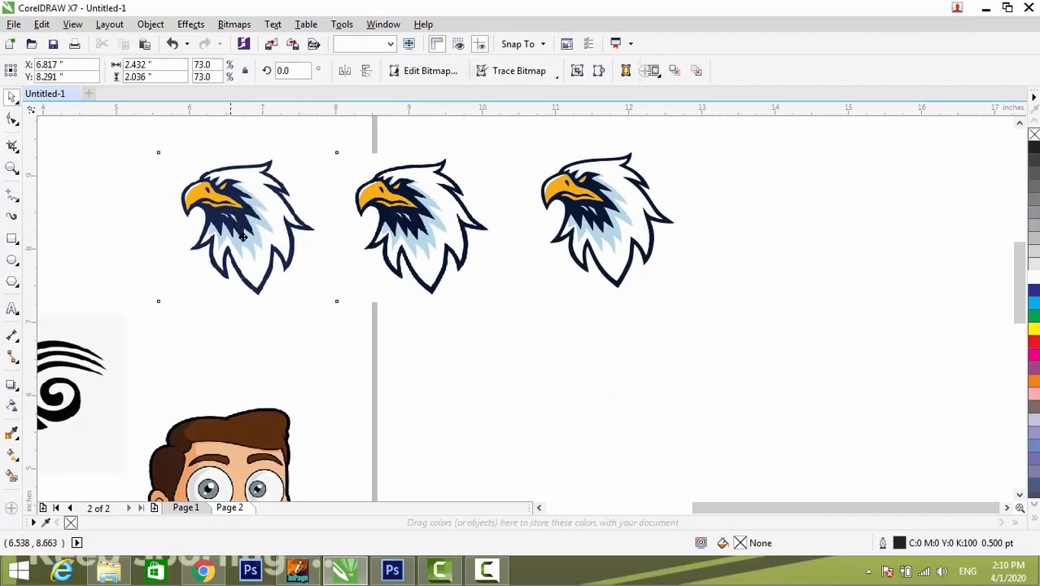
pyautogui.moveTo(234, 203); pyautogui.dragTo(553, 360)
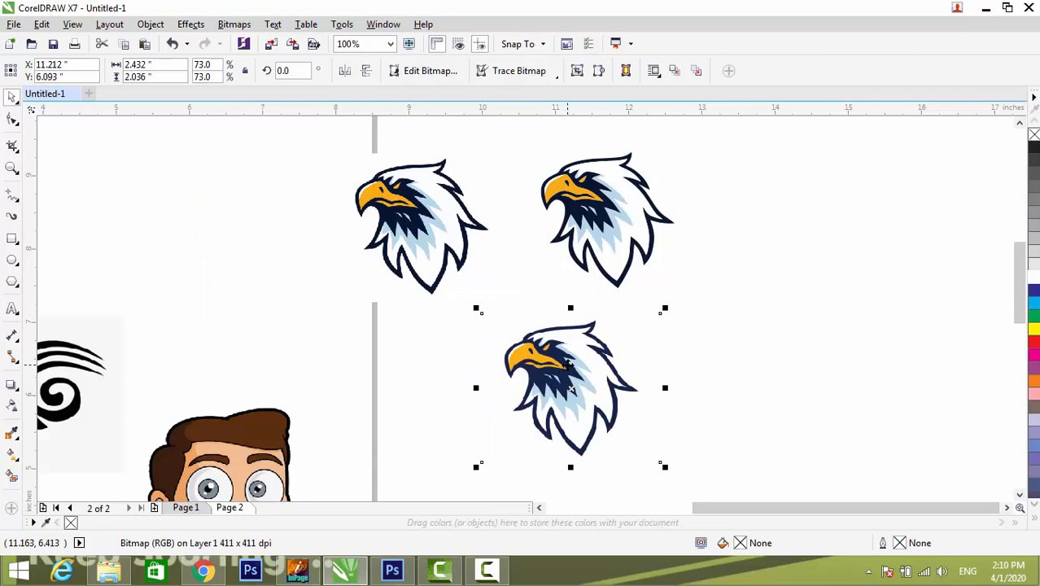
pyautogui.rightClick(569, 368)
pyautogui.moveTo(692, 184)
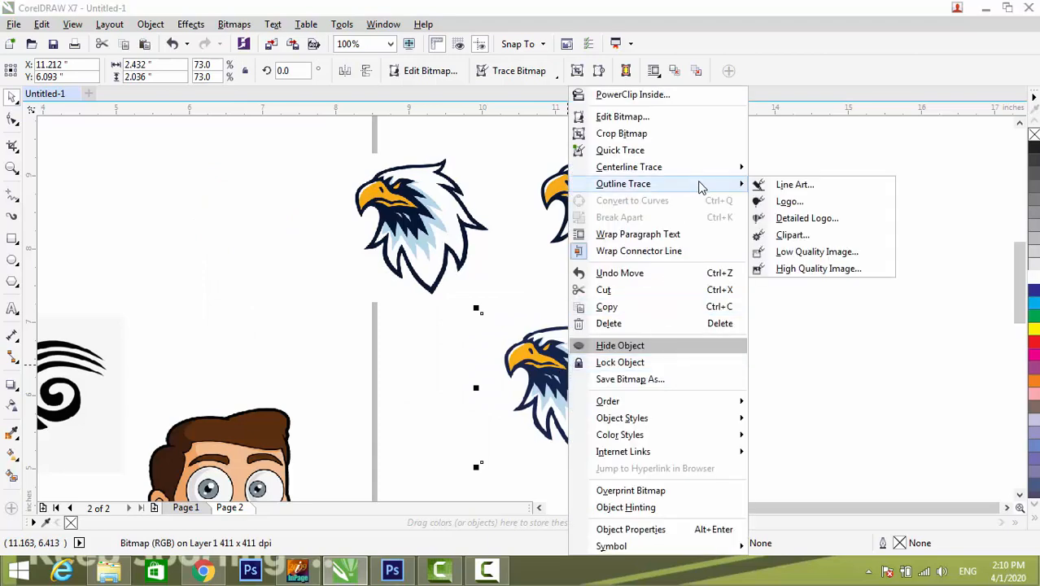
pyautogui.click(812, 185)
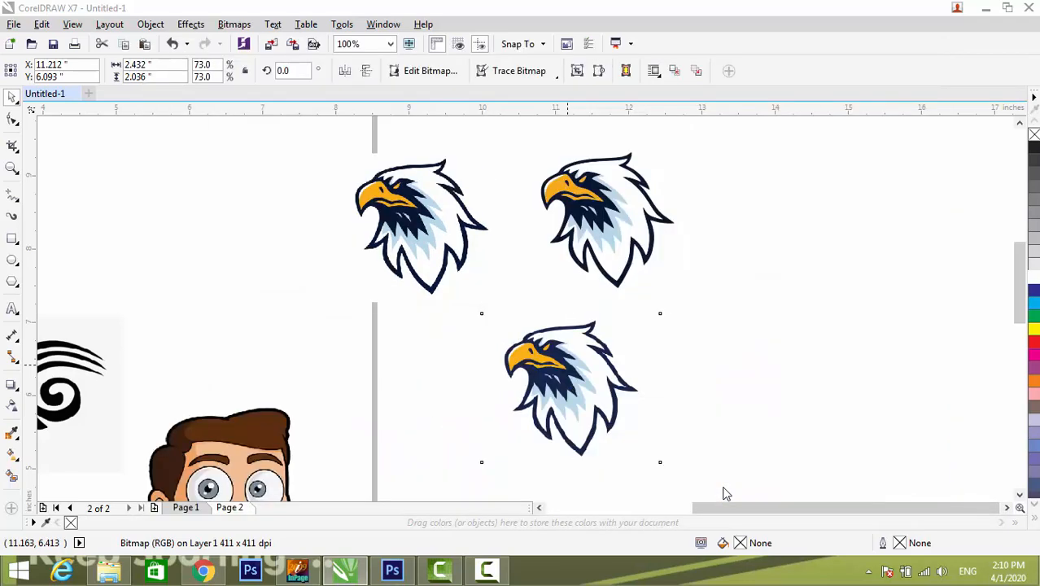
pyautogui.click(738, 491)
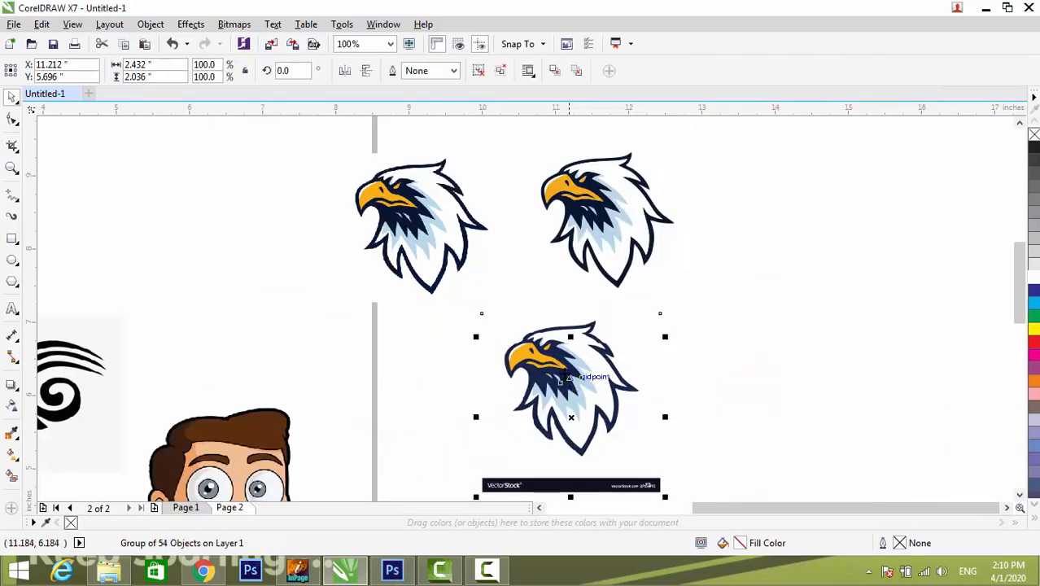
# - Move the new traced eagle group about 3 inches right and 1.5 inches up, and check its edges up close
pyautogui.moveTo(593, 379)
pyautogui.mouseDown()
pyautogui.moveTo(739, 350)
pyautogui.moveTo(810, 271)
pyautogui.mouseUp()
pyautogui.scroll(3, 828, 399)
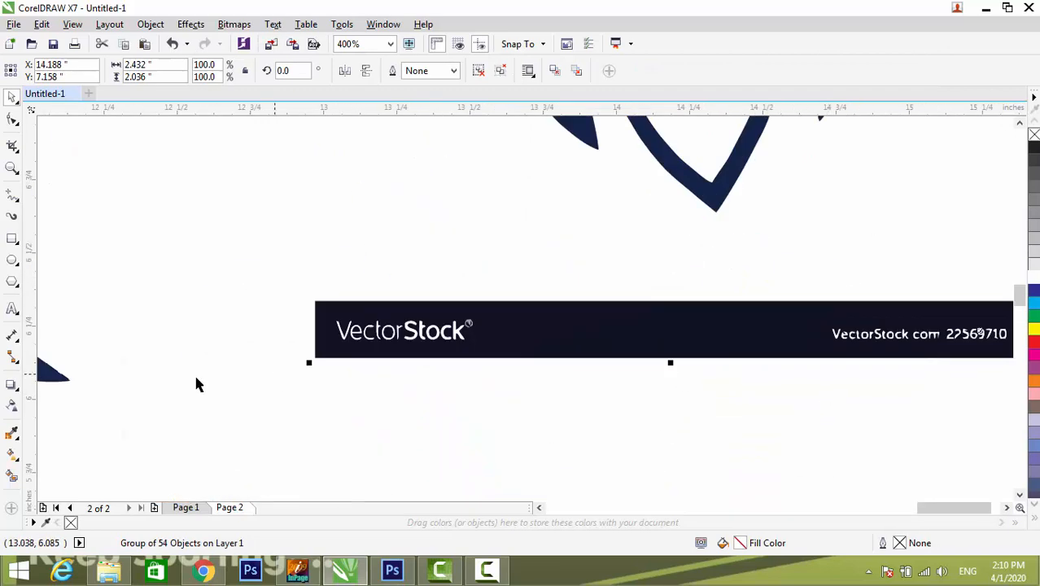
pyautogui.scroll(-3, 787, 366)
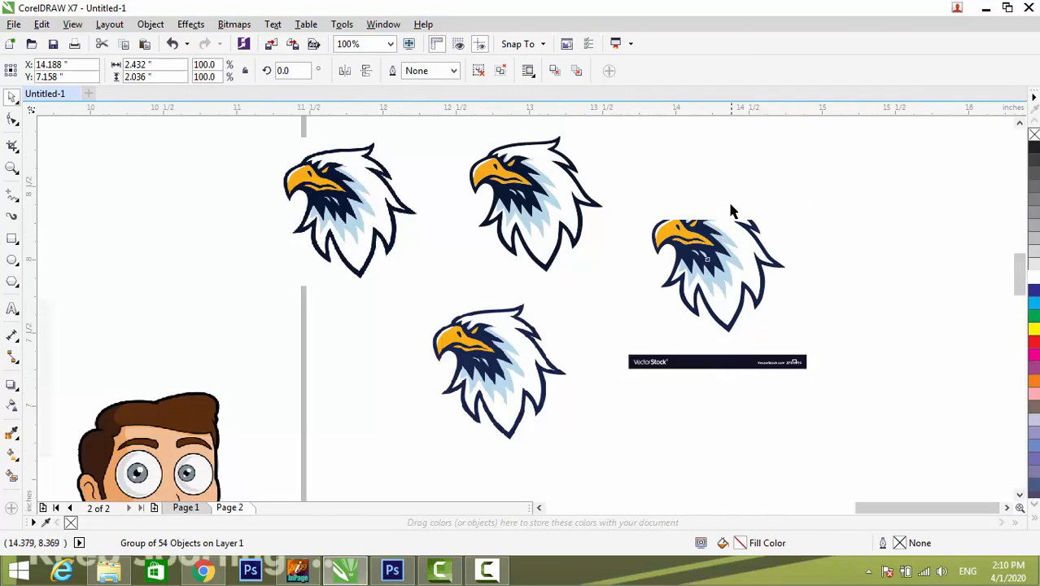
pyautogui.scroll(3, 733, 213)
pyautogui.scroll(-3, 626, 262)
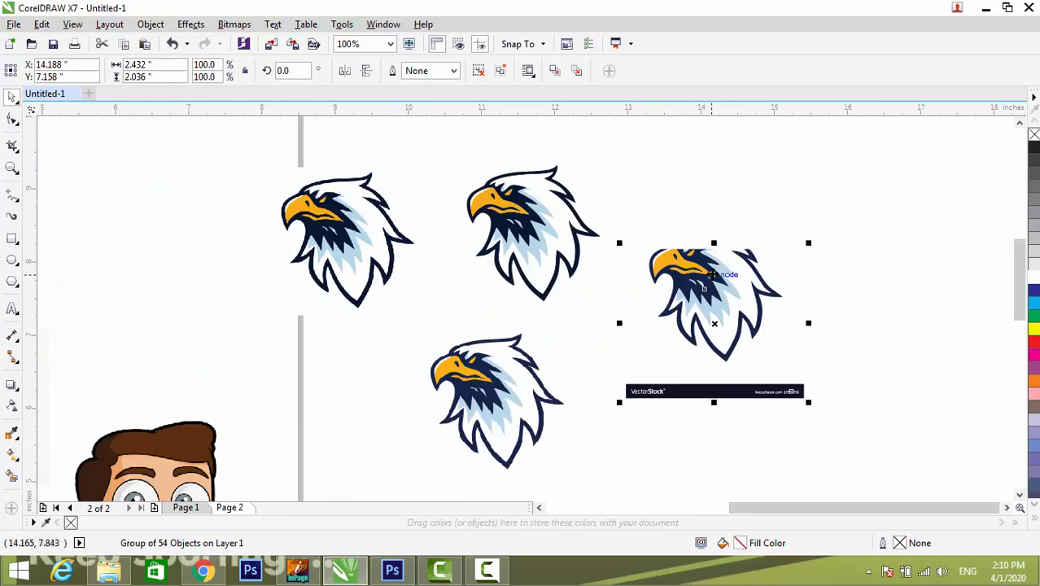
# - Delete the new traced eagle group and the unconverted eagle bitmap it came from
pyautogui.press('Delete')
pyautogui.press('Tab')
pyautogui.press('Delete')
pyautogui.press('Tab')
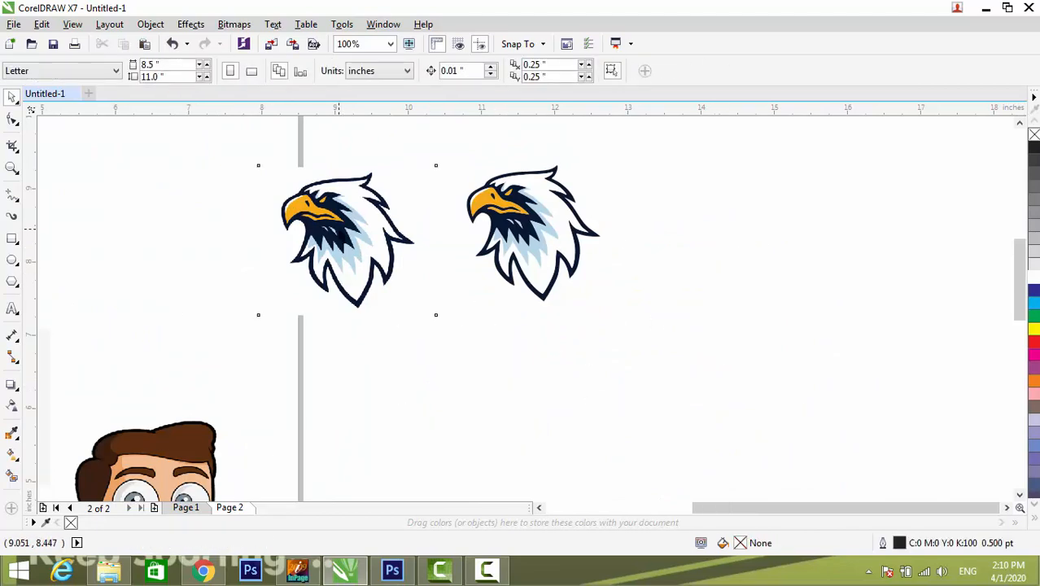
pyautogui.press('Delete')
# - Review the Outline Trace image types available for the grayscale bodybuilder bitmap
pyautogui.scroll(-3, 682, 254)
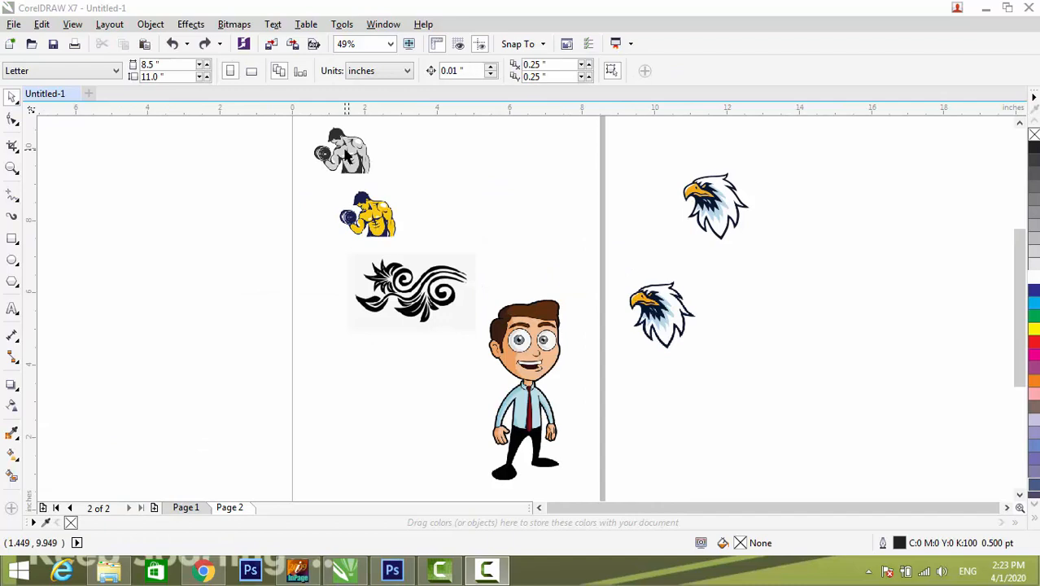
pyautogui.click(342, 151)
pyautogui.rightClick(342, 151)
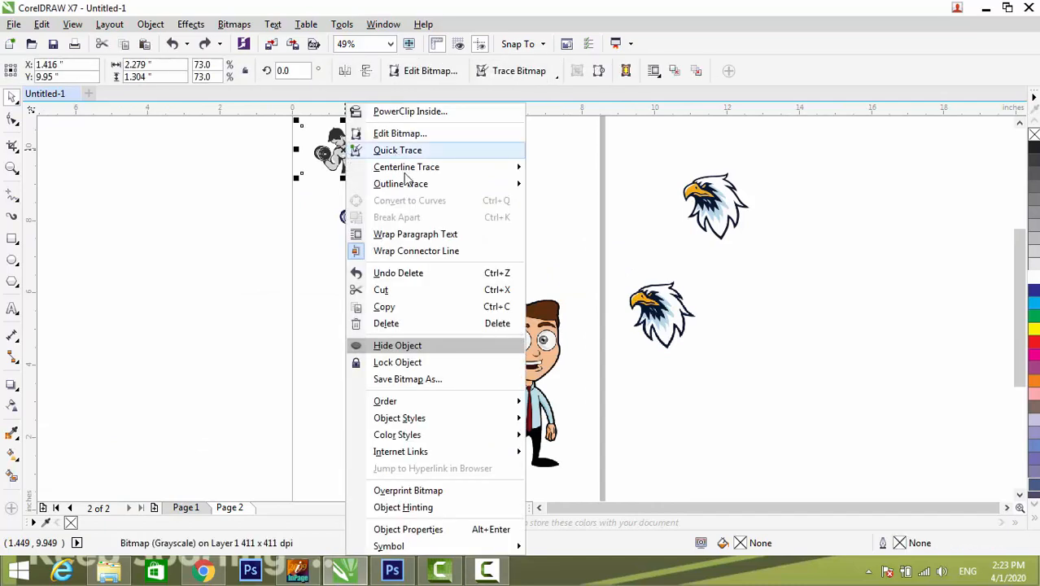
pyautogui.moveTo(449, 186)
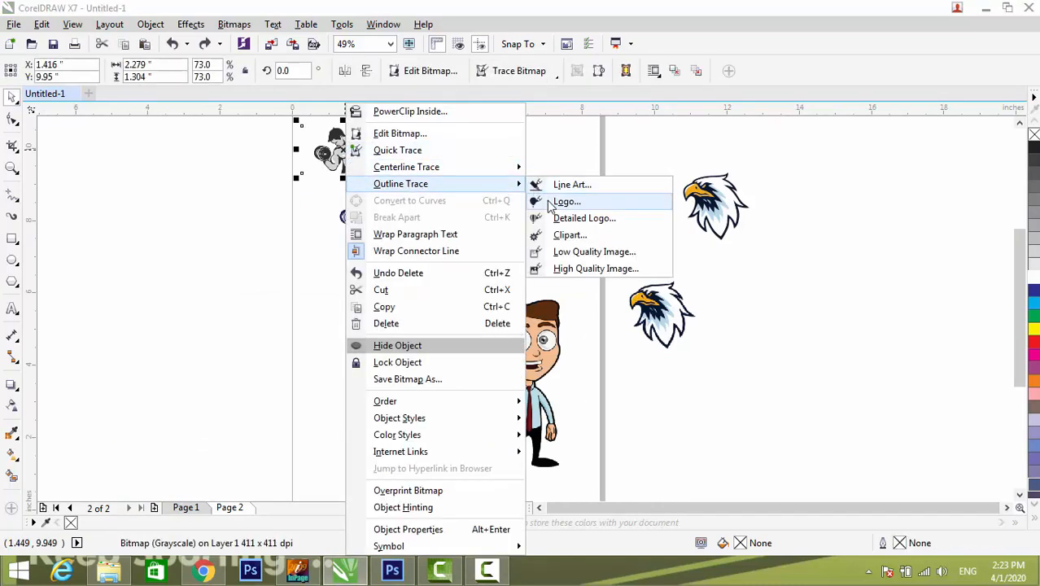
pyautogui.click(568, 156)
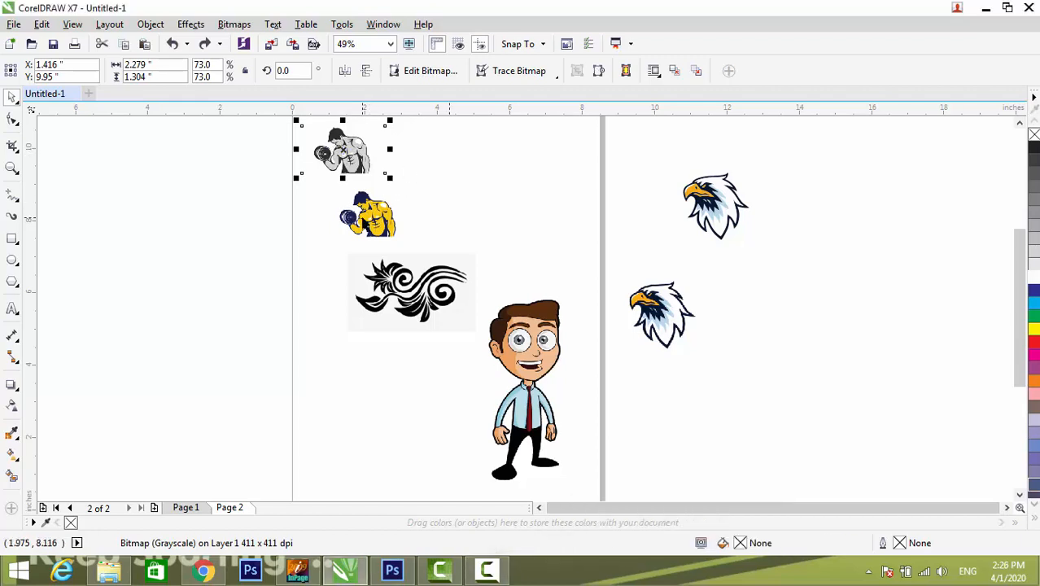
# - Move the yellow bodybuilder bitmap about 2.8 inches to the right and inspect its edges up close
pyautogui.moveTo(372, 217); pyautogui.dragTo(473, 212)
pyautogui.hotkey('shift', 'F2')
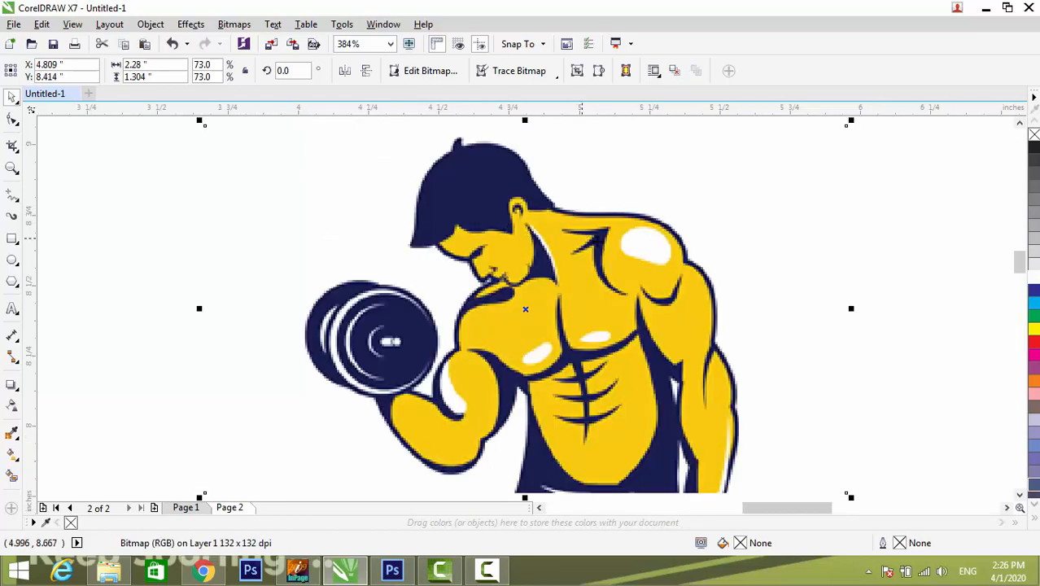
pyautogui.scroll(4, 611, 244)
pyautogui.scroll(-6, 596, 246)
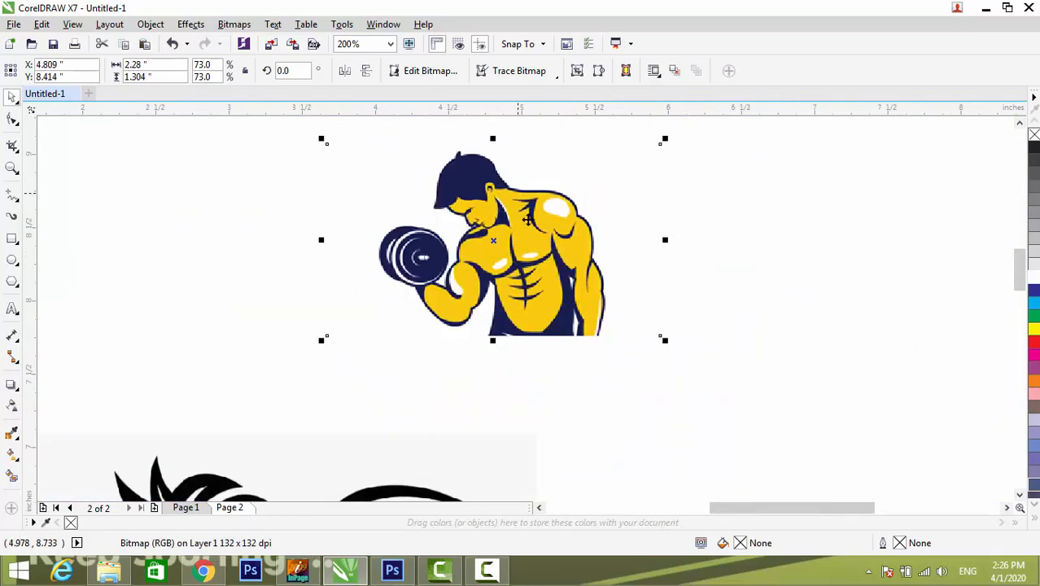
pyautogui.click(235, 24)
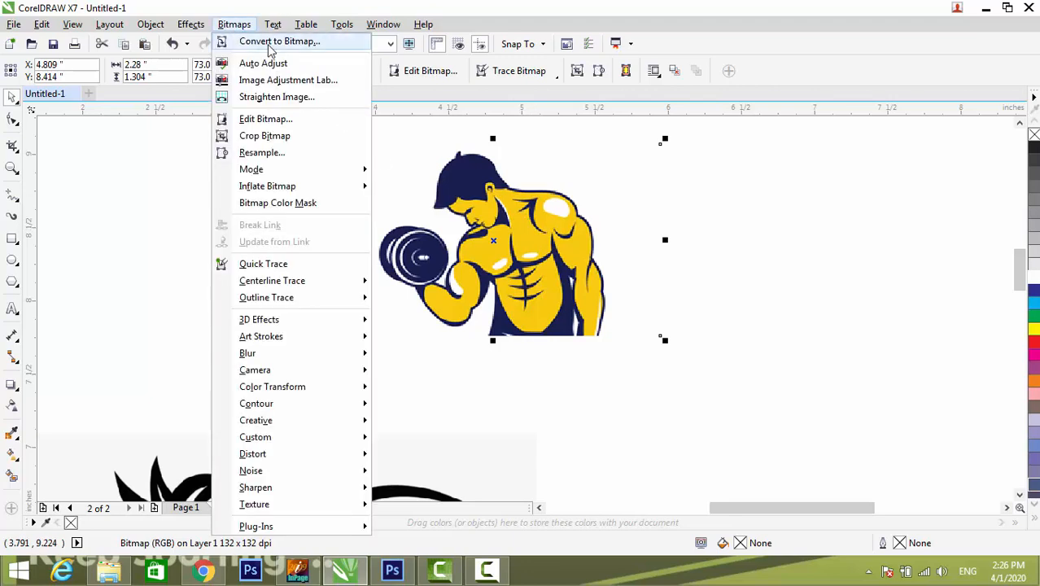
pyautogui.click(270, 40)
pyautogui.click(473, 364)
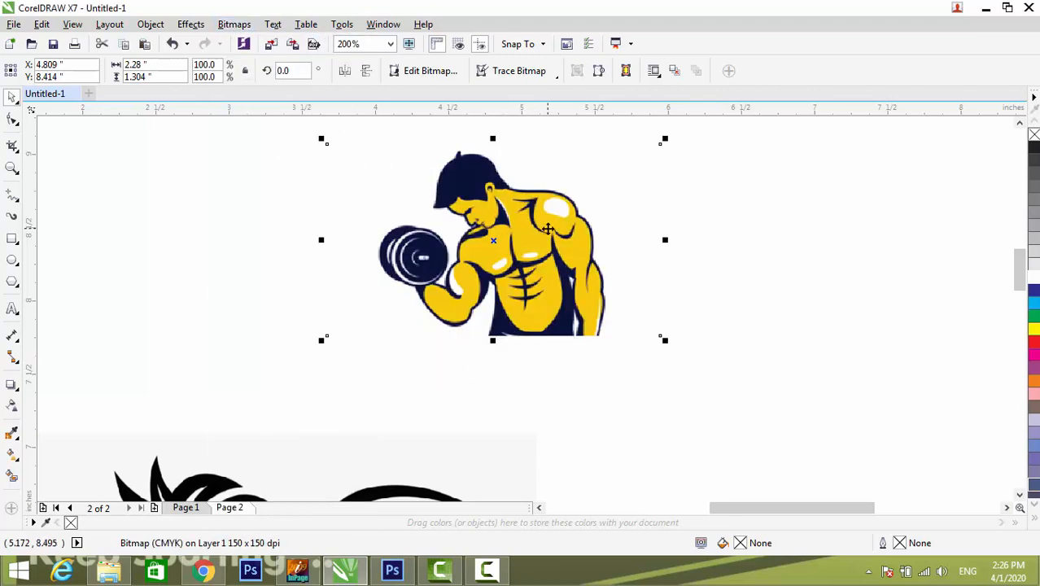
pyautogui.hotkey('ctrl', 'z')
# - Convert the yellow bodybuilder to a 600 dpi CMYK Color (32-bit) bitmap with anti-aliasing and a transparent background
pyautogui.click(236, 24)
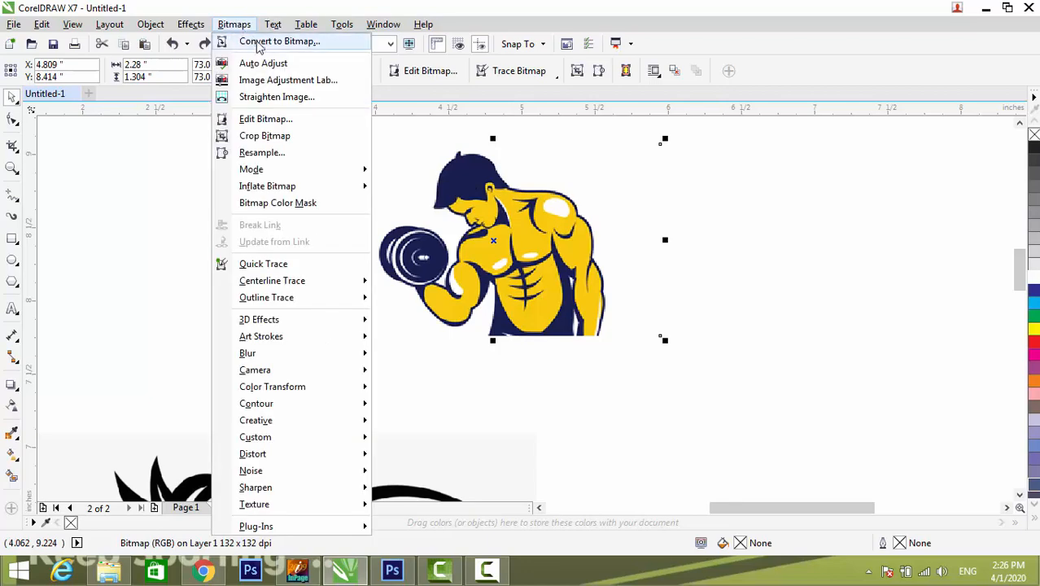
pyautogui.click(281, 39)
pyautogui.write('6')
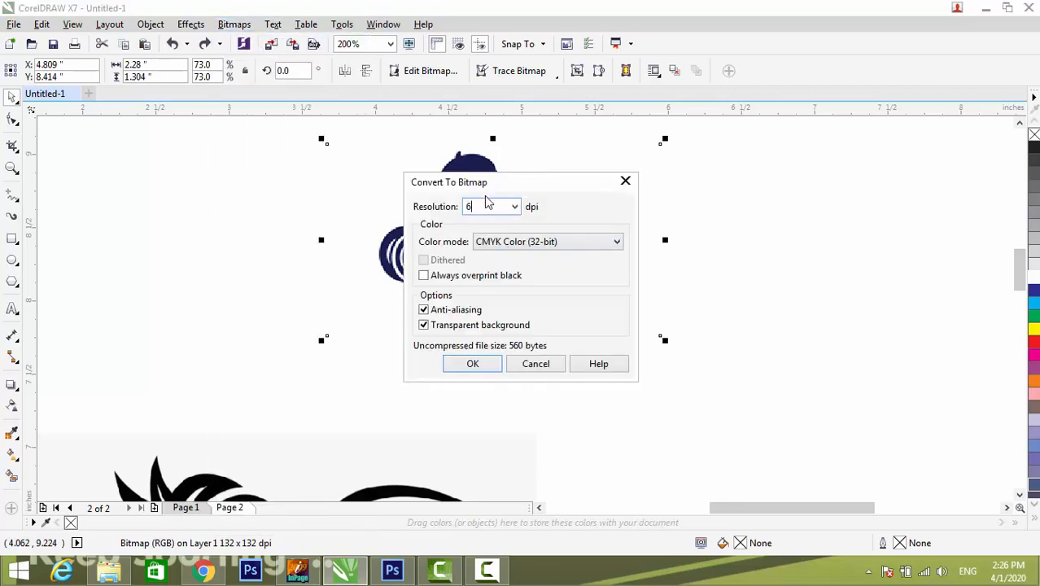
pyautogui.write('00')
pyautogui.press('Return')
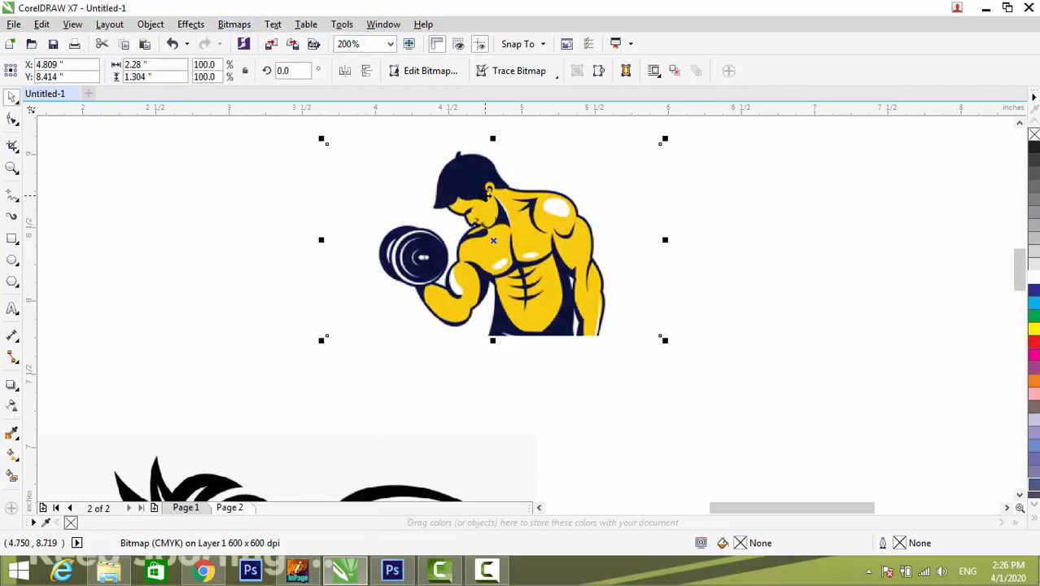
# - Trace the converted bodybuilder with Outline Trace as Logo at the default settings, and move the traced group about 1.9 inches right
pyautogui.rightClick(488, 192)
pyautogui.moveTo(638, 188)
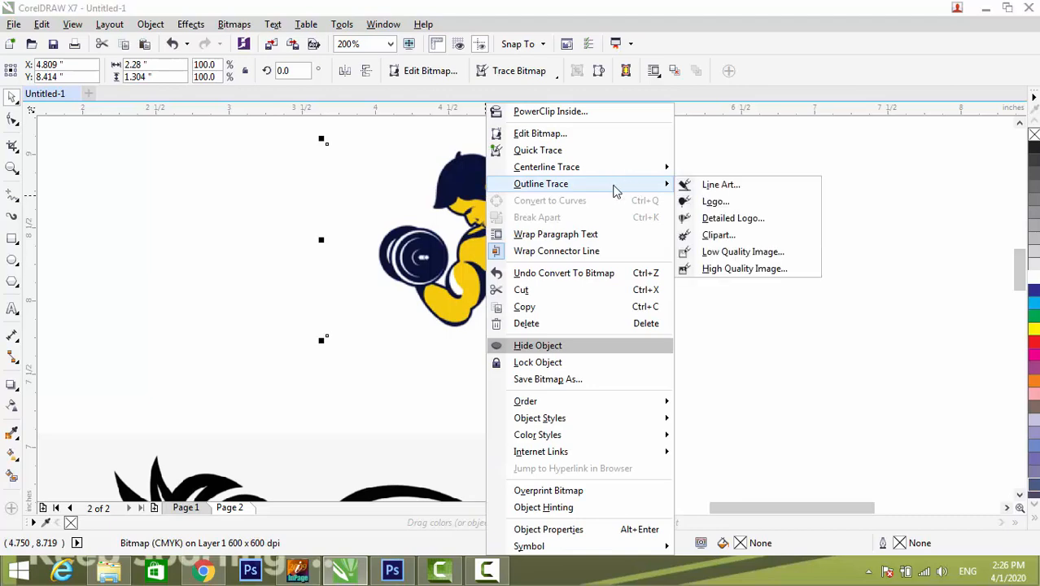
pyautogui.click(717, 202)
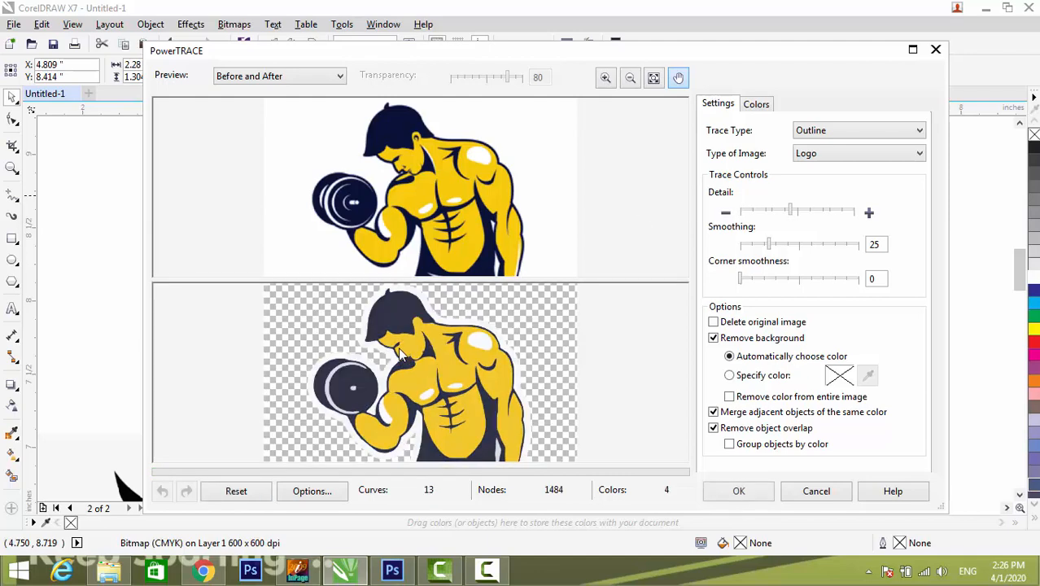
pyautogui.click(738, 491)
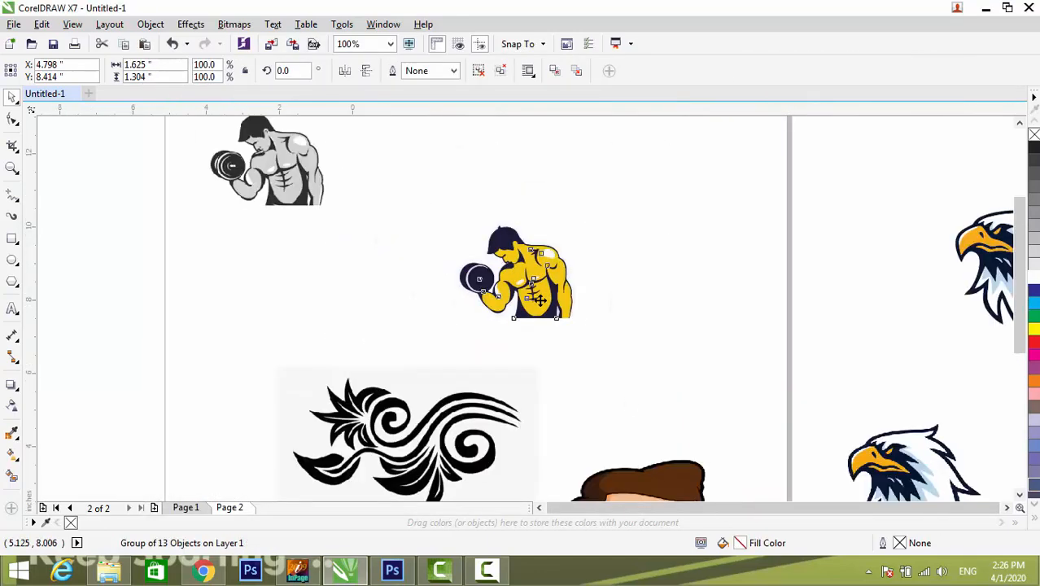
pyautogui.scroll(-1, 540, 301)
pyautogui.moveTo(528, 298); pyautogui.dragTo(602, 290)
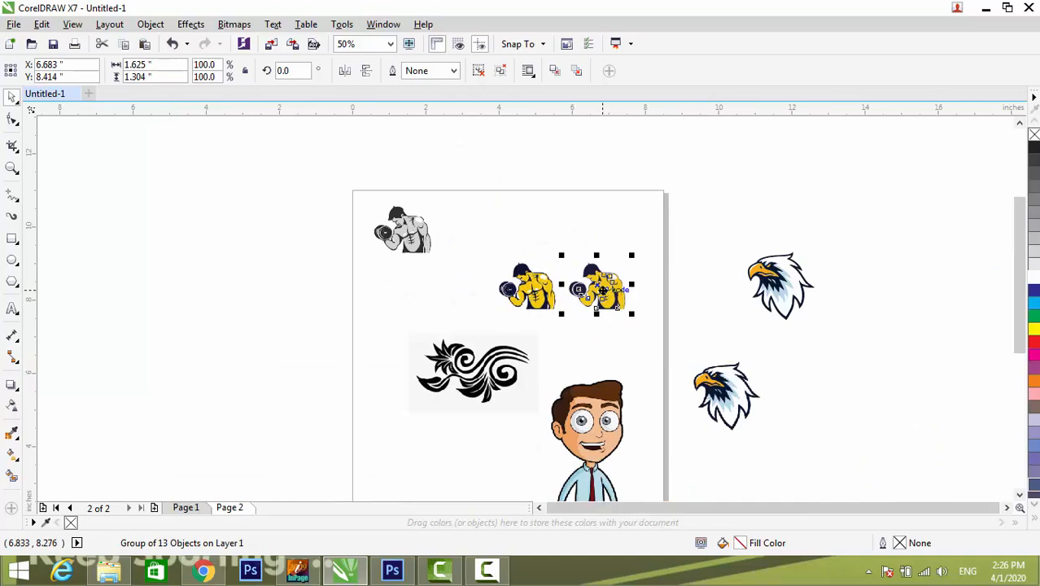
# - Examine the traced bodybuilder's curve edges closely around the chin, shoulder, dumbbell and raised forearm
pyautogui.hotkey('shift', 'F2')
pyautogui.moveTo(771, 221); pyautogui.dragTo(512, 346)
pyautogui.moveTo(572, 274); pyautogui.dragTo(454, 362)
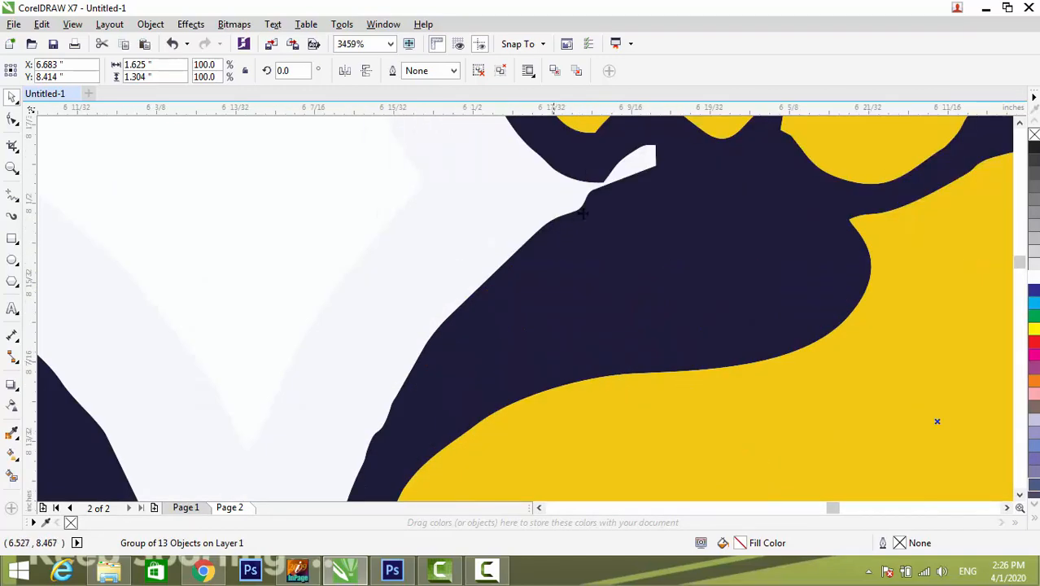
pyautogui.scroll(-5, 705, 145)
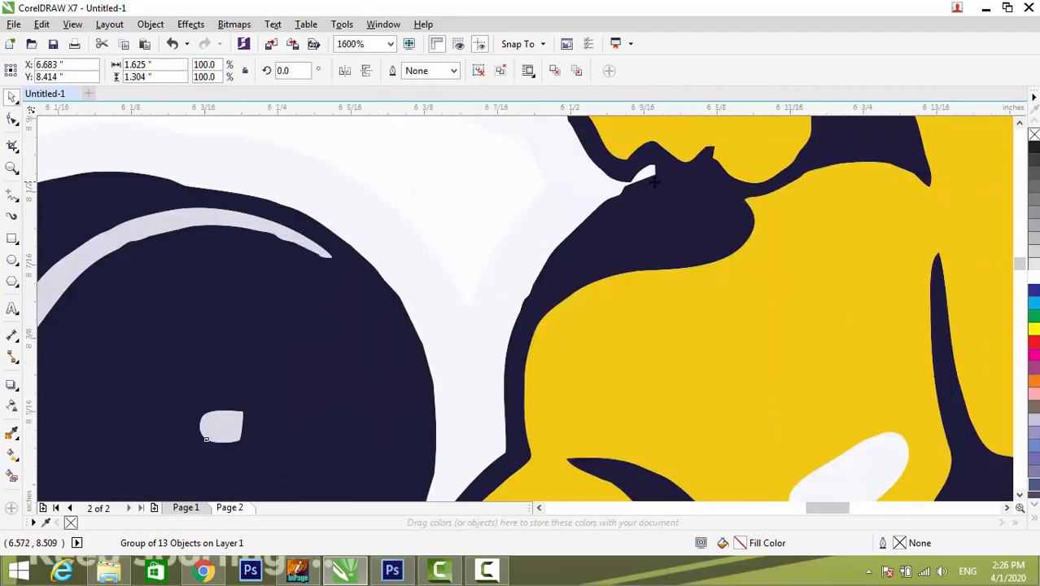
pyautogui.moveTo(568, 224); pyautogui.dragTo(469, 393)
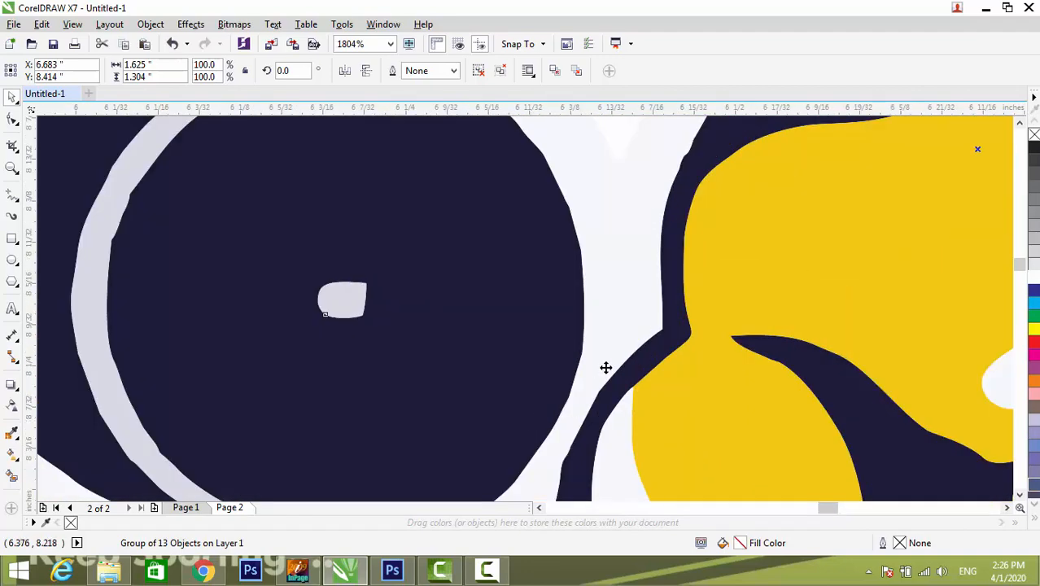
pyautogui.moveTo(626, 315); pyautogui.dragTo(480, 467)
pyautogui.scroll(-1, 586, 171)
pyautogui.scroll(-2, 587, 170)
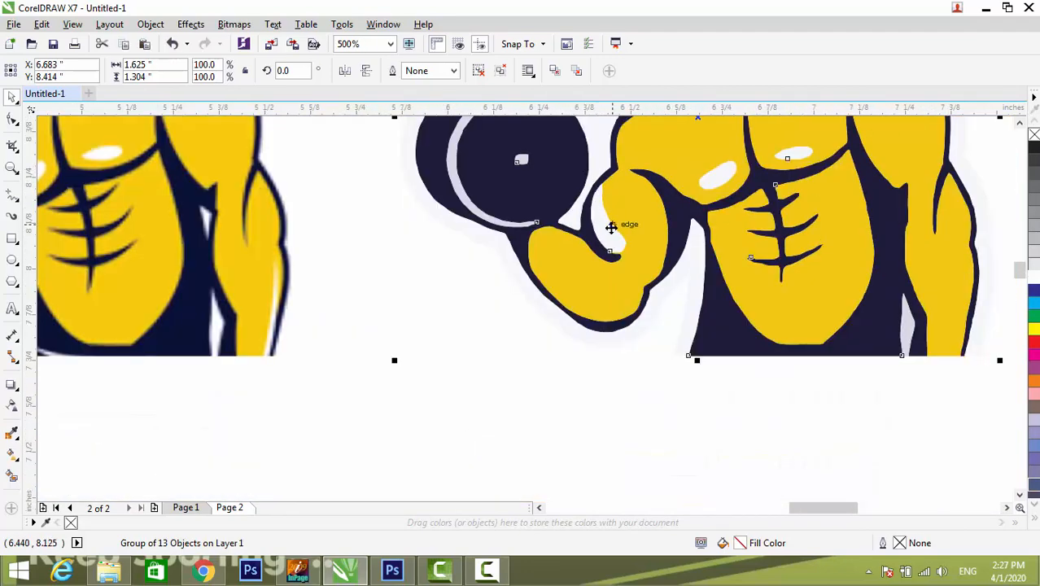
# - Inspect the traced curves around the flexed elbow and waist, and compare the whole trace with the bitmap
pyautogui.press('F2')
pyautogui.moveTo(550, 192); pyautogui.dragTo(476, 331)
pyautogui.scroll(-3, 483, 212)
pyautogui.press('F2')
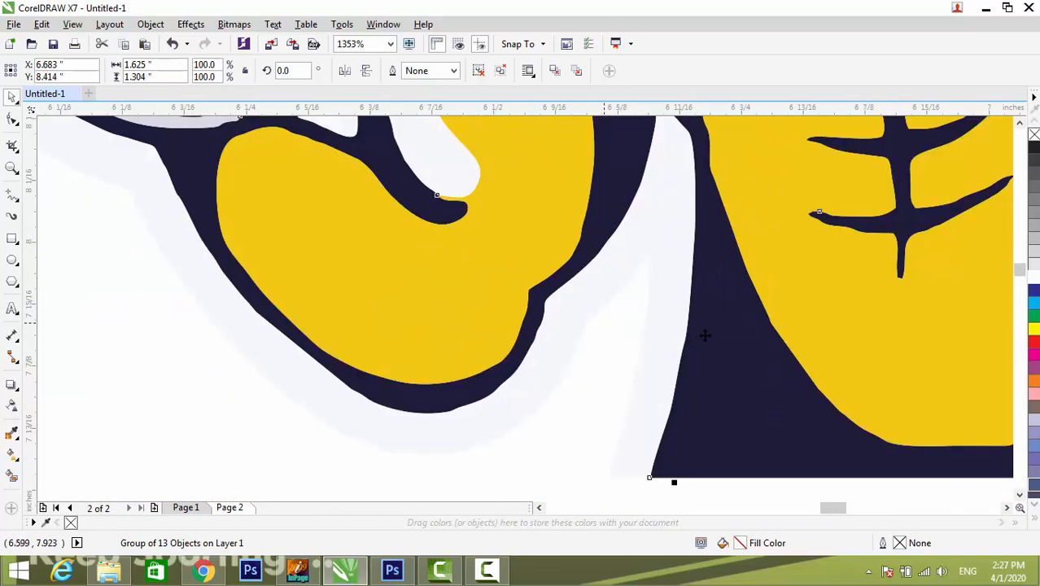
pyautogui.scroll(-4, 594, 314)
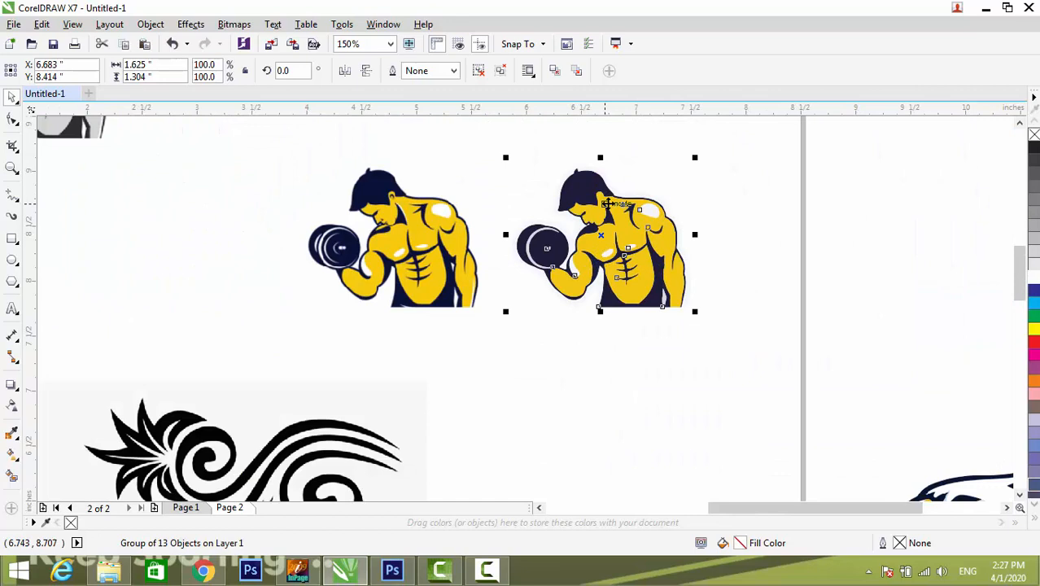
# - Delete the coloured bodybuilder trace and convert the remaining bitmap to 600 dpi Black and White (1-bit)
pyautogui.press('Delete')
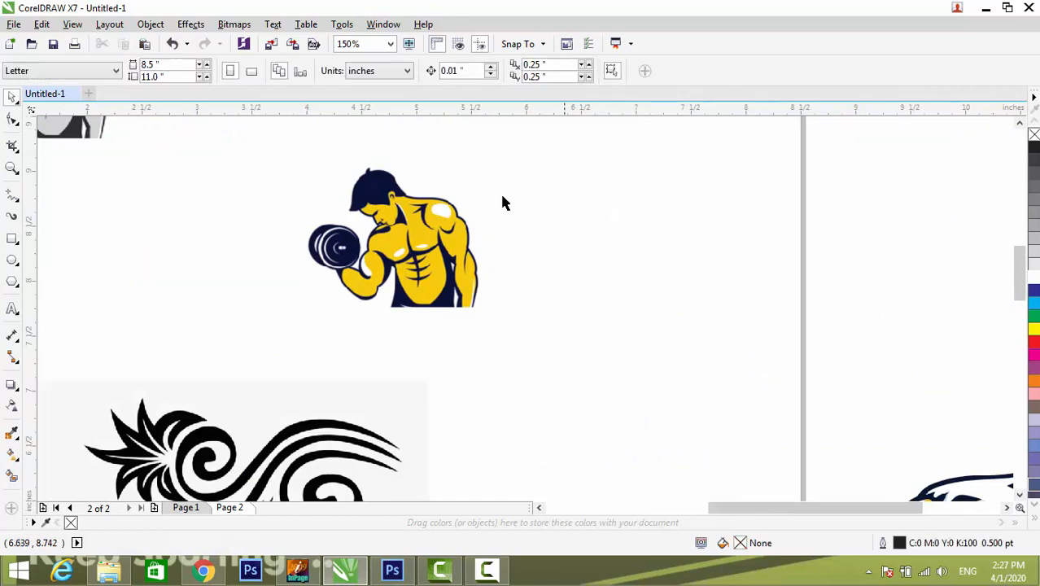
pyautogui.click(430, 225)
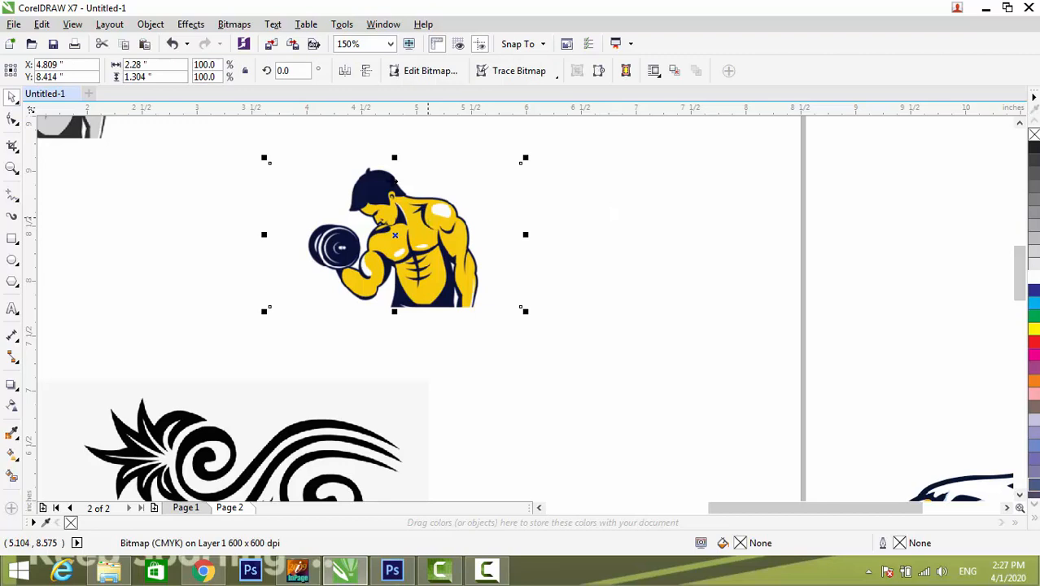
pyautogui.click(246, 27)
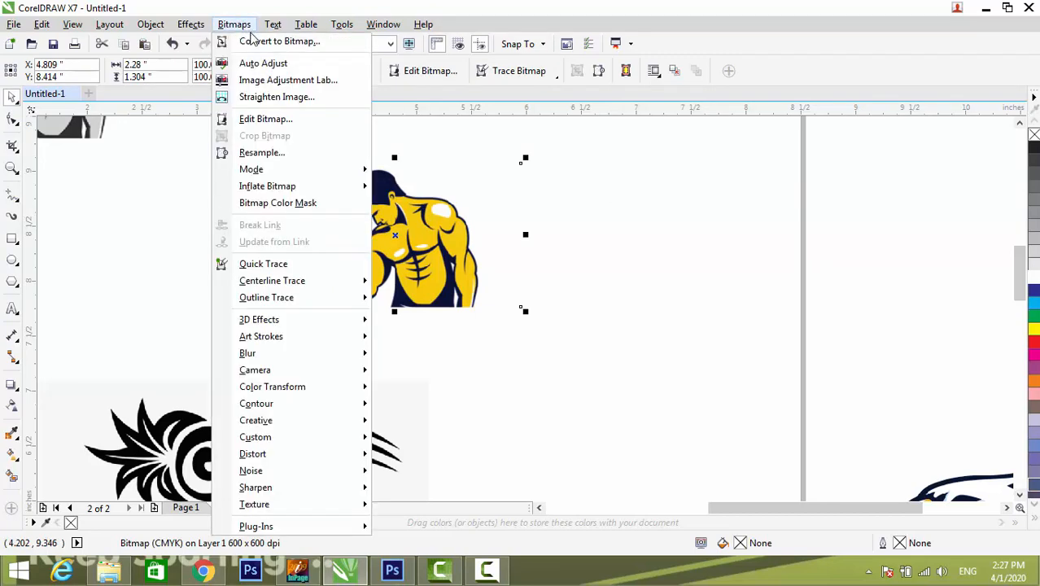
pyautogui.click(273, 39)
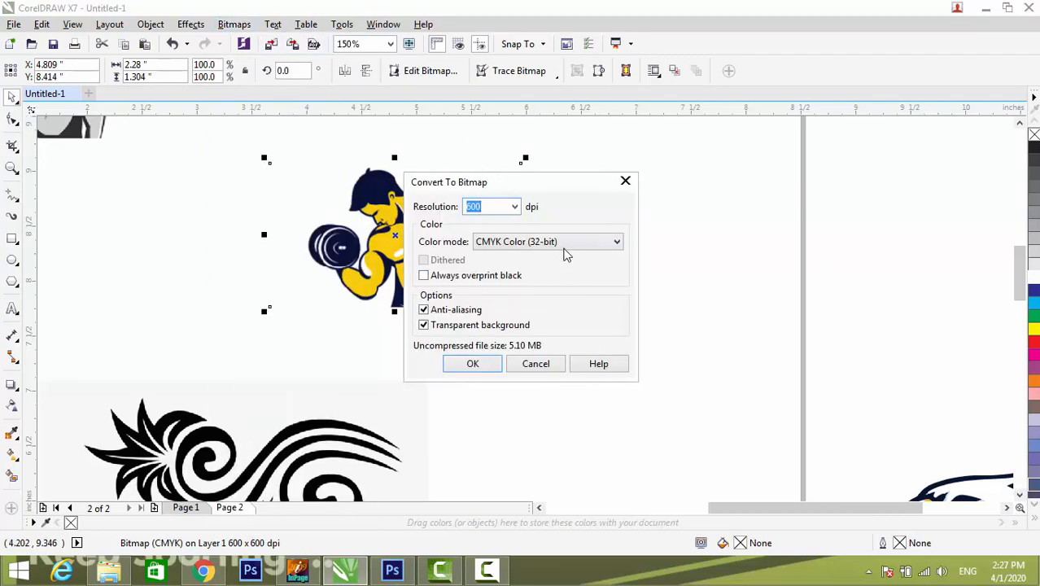
pyautogui.click(568, 255)
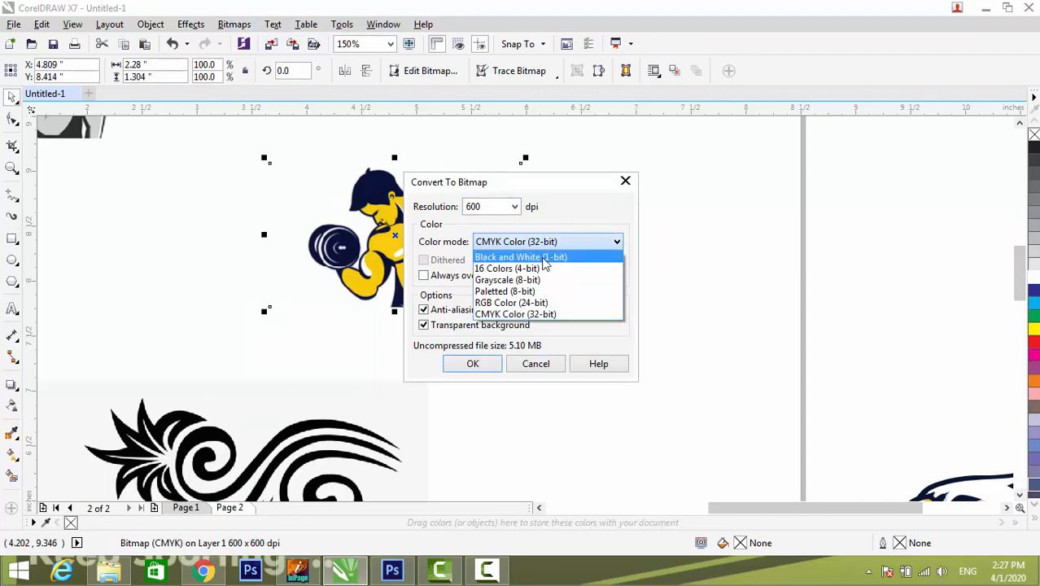
pyautogui.click(543, 258)
pyautogui.click(473, 364)
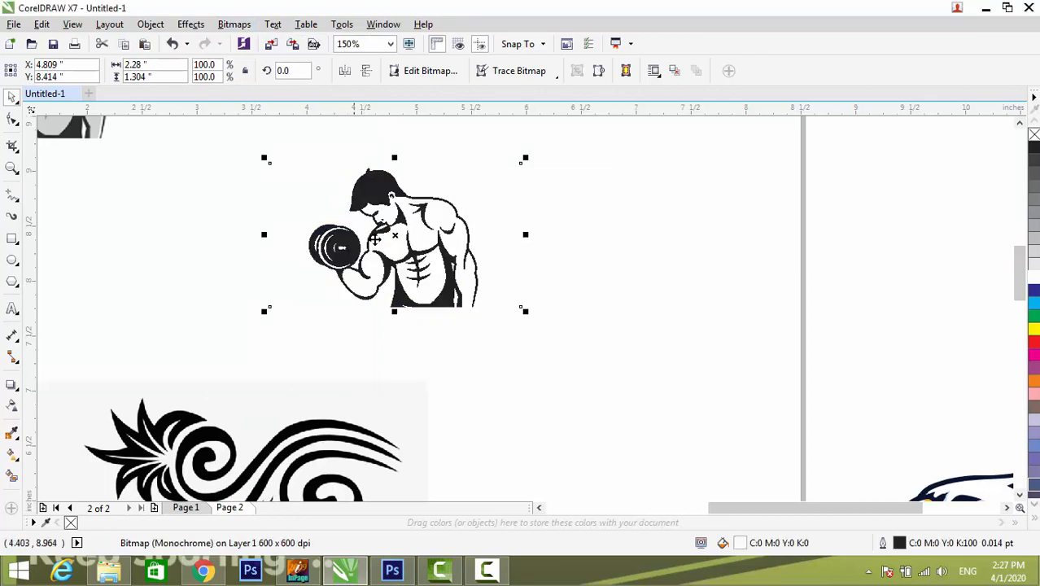
# - Trace the black-and-white bodybuilder with Outline Trace as Logo at the default settings, and move the traced group about 1.9 inches right
pyautogui.rightClick(415, 225)
pyautogui.moveTo(567, 171)
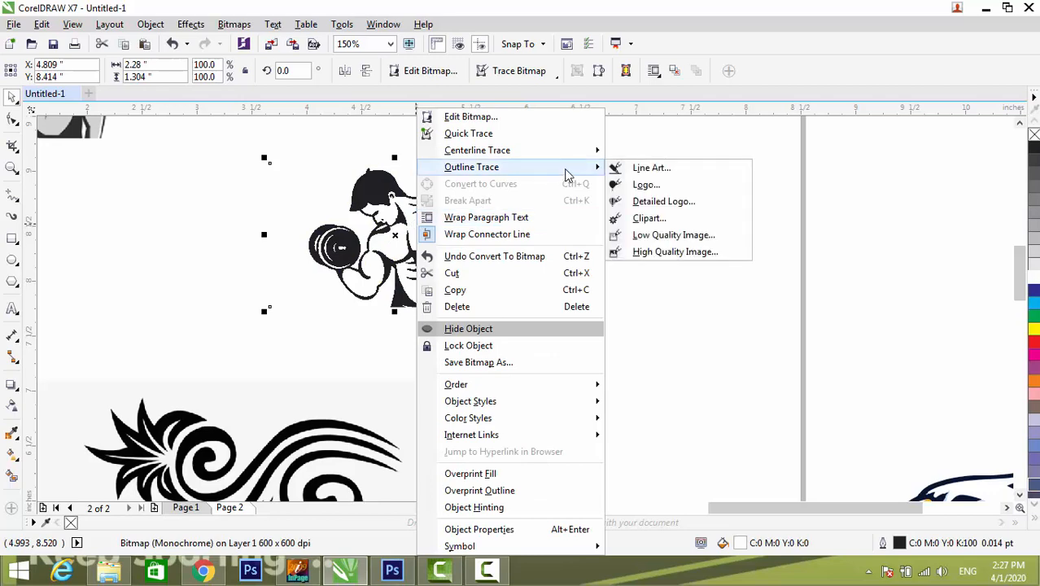
pyautogui.click(644, 185)
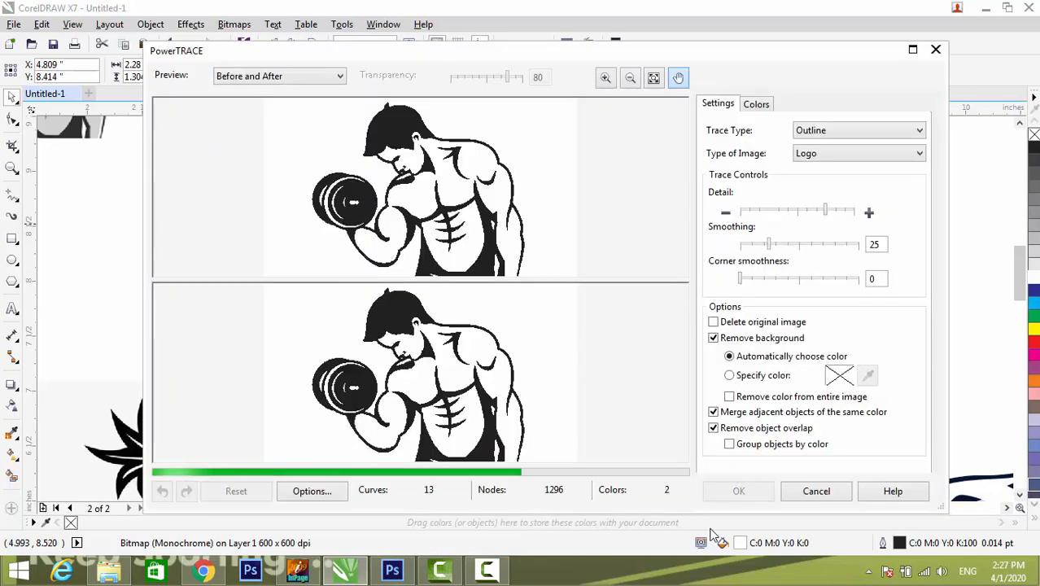
pyautogui.click(739, 491)
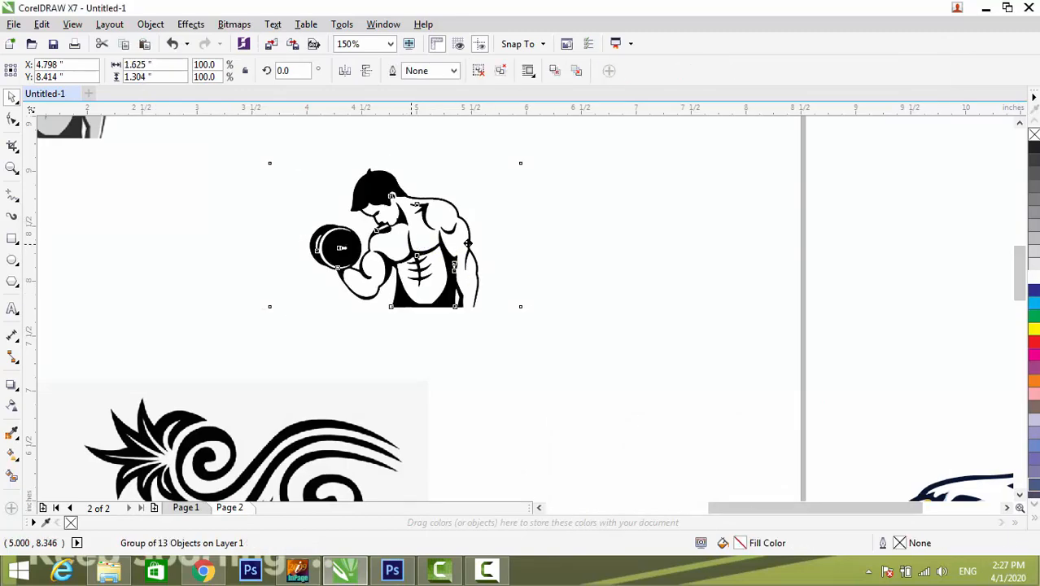
pyautogui.moveTo(413, 242); pyautogui.dragTo(623, 242)
# - Examine the black trace's curve edges around the elbow, dumbbell and chest, and compare the whole trace with the bitmap
pyautogui.scroll(4, 563, 282)
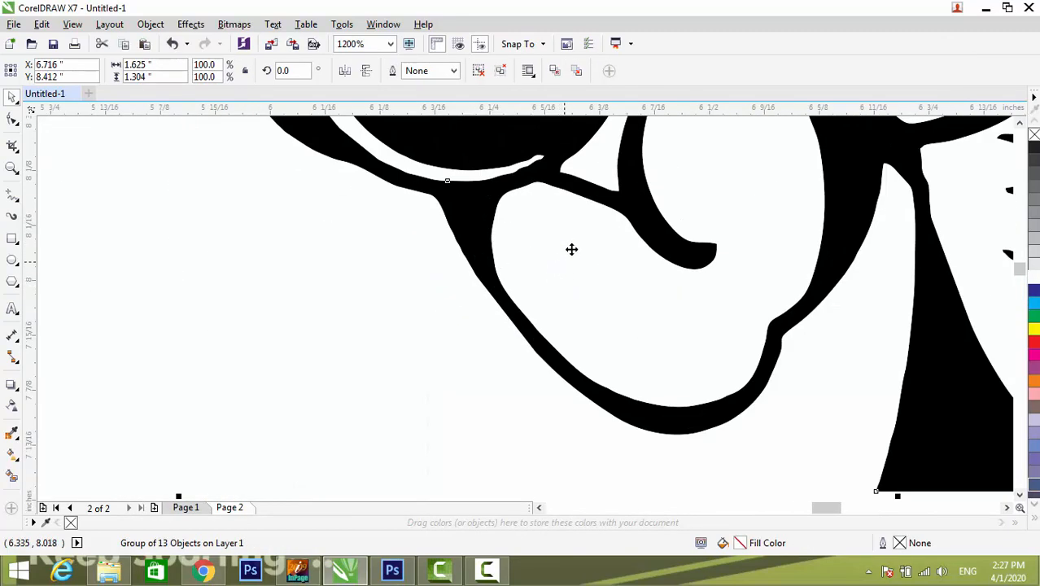
pyautogui.scroll(-3, 457, 275)
pyautogui.scroll(2, 544, 195)
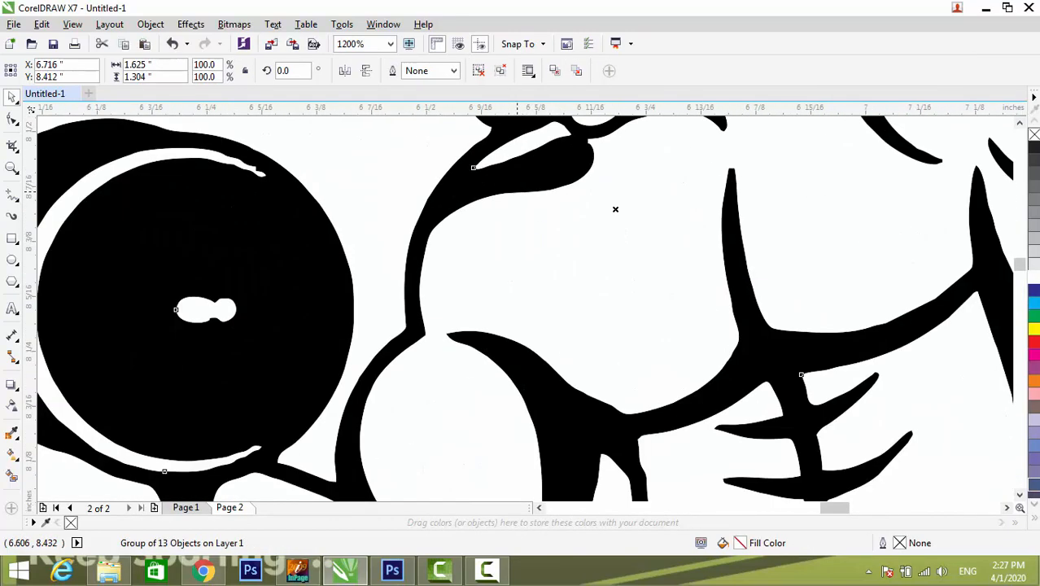
pyautogui.scroll(2, 455, 163)
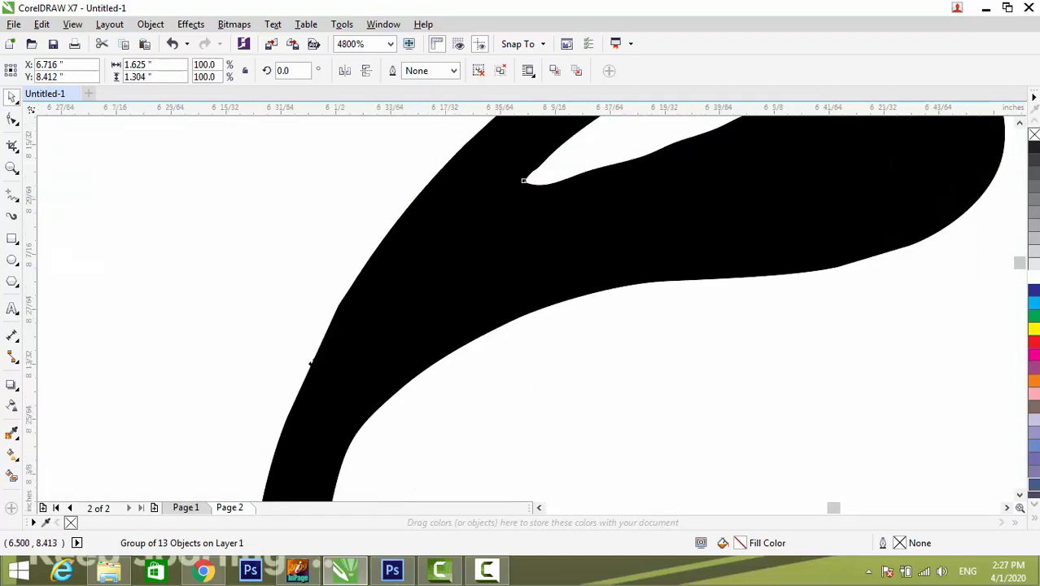
pyautogui.scroll(-3, 523, 179)
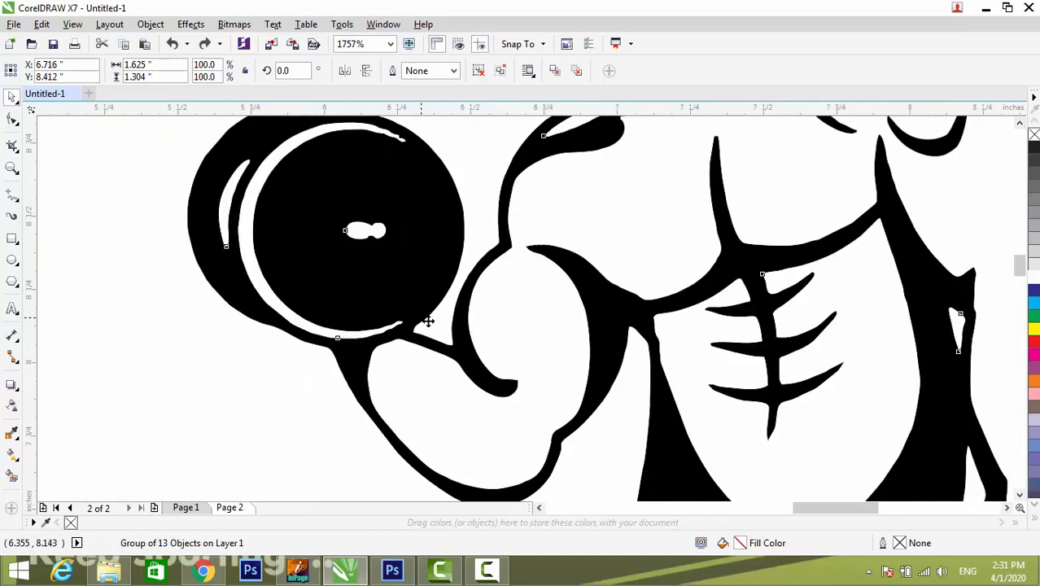
pyautogui.scroll(-1, 428, 322)
pyautogui.scroll(-1, 661, 353)
pyautogui.click(837, 276)
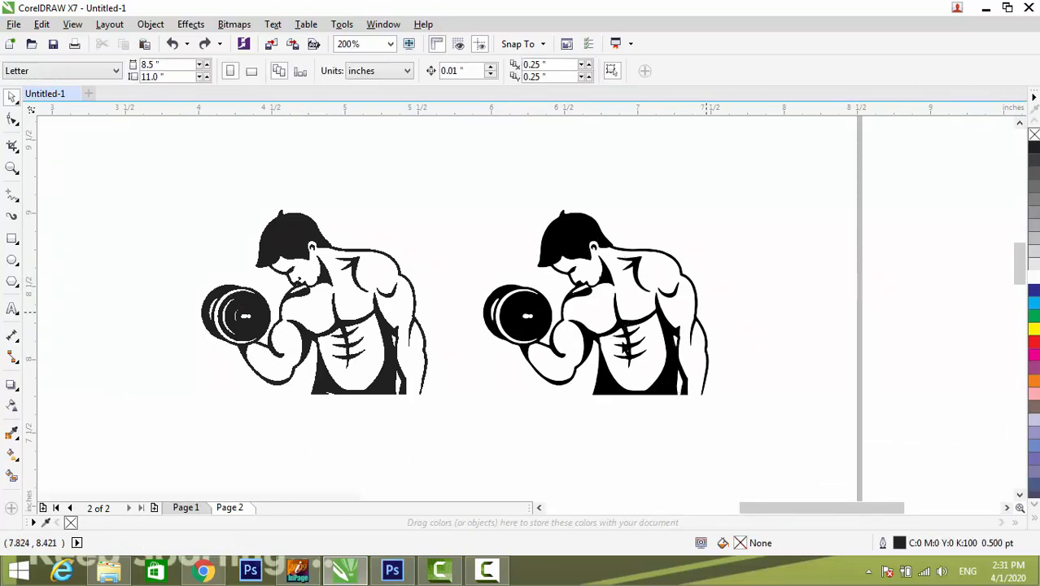
pyautogui.scroll(-1, 639, 346)
pyautogui.click(491, 313)
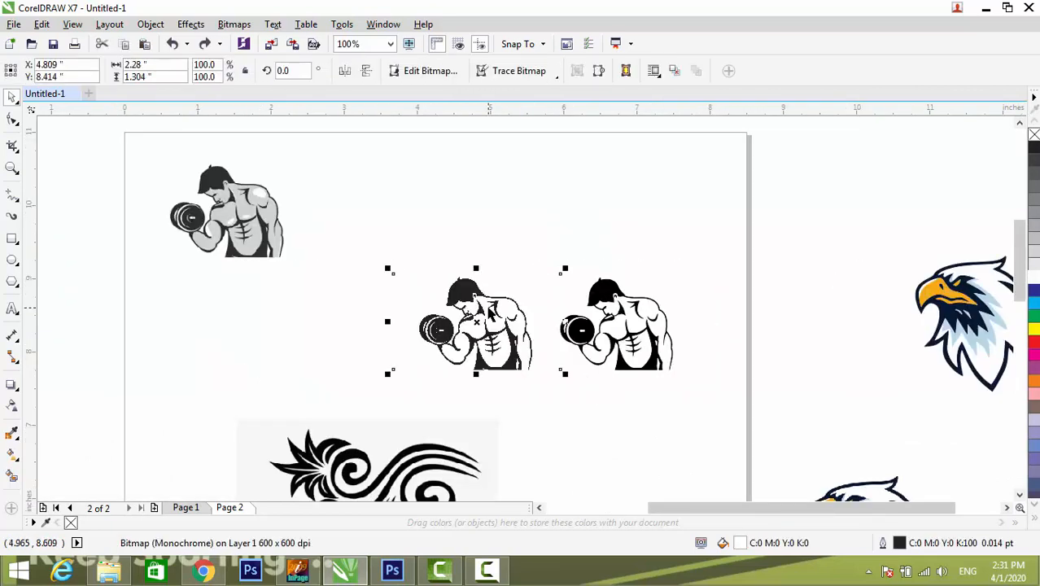
pyautogui.moveTo(701, 211); pyautogui.dragTo(420, 393)
# - Try a yellow fill on the entire traced bodybuilder group, and undo it
pyautogui.keyDown('ctrl'); pyautogui.click(626, 278); pyautogui.keyUp('ctrl')
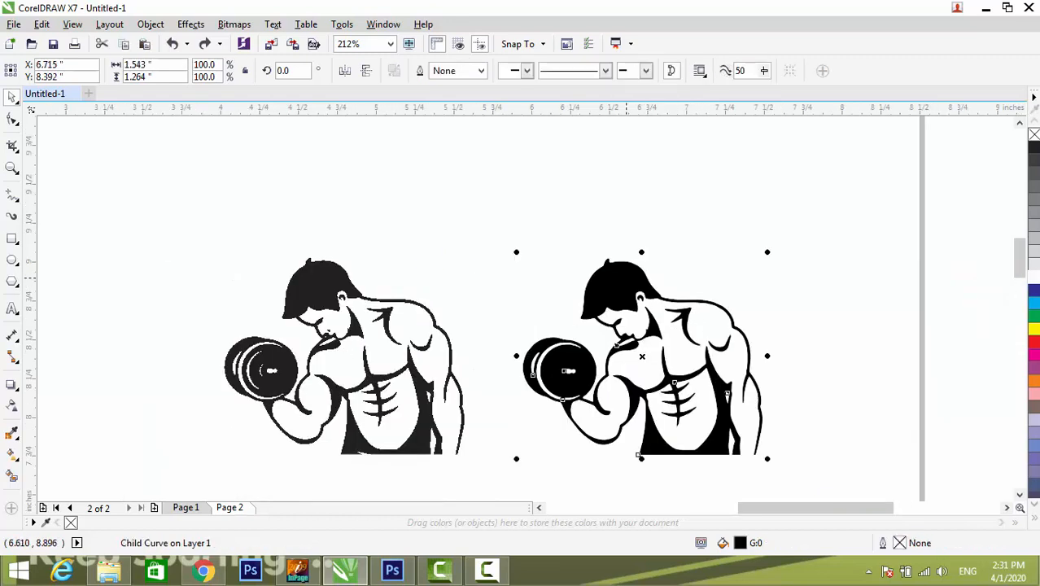
pyautogui.click(626, 278)
pyautogui.click(1034, 330)
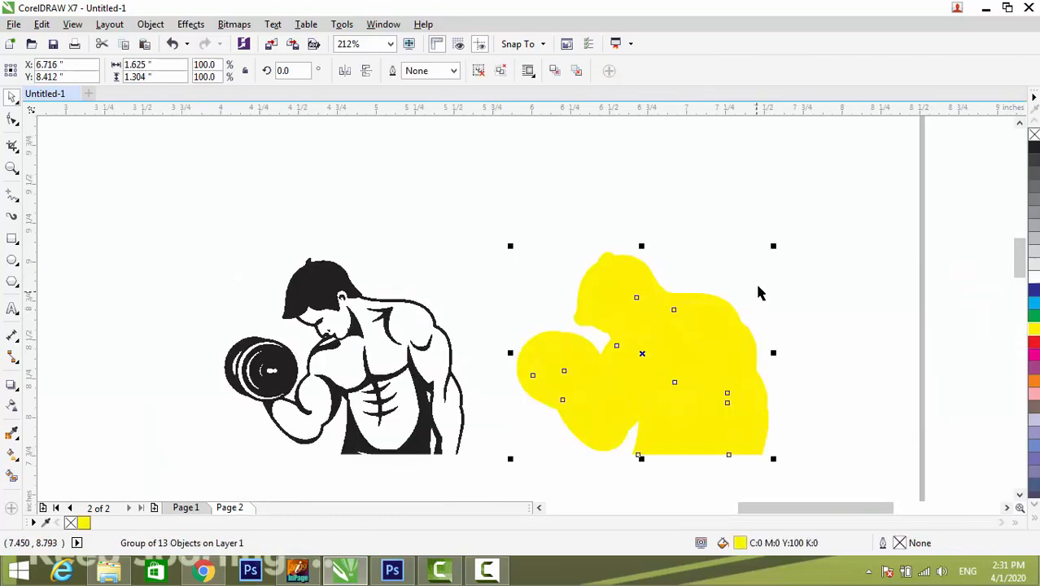
pyautogui.hotkey('ctrl', 'z')
# - Fill only the main body curve inside the traced bodybuilder group with yellow
pyautogui.keyDown('ctrl'); pyautogui.click(637, 291); pyautogui.keyUp('ctrl')
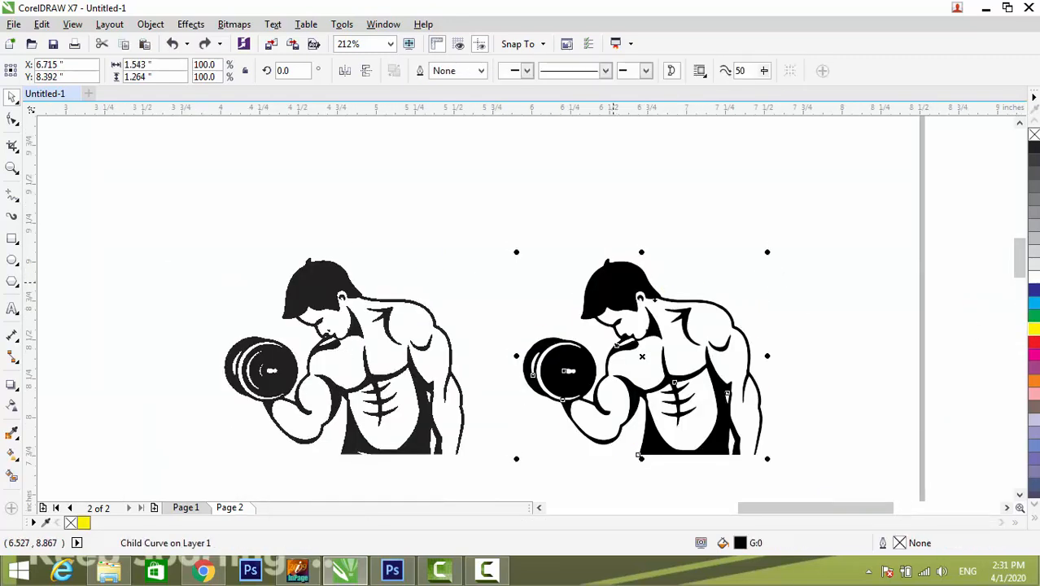
pyautogui.click(1034, 329)
pyautogui.click(869, 298)
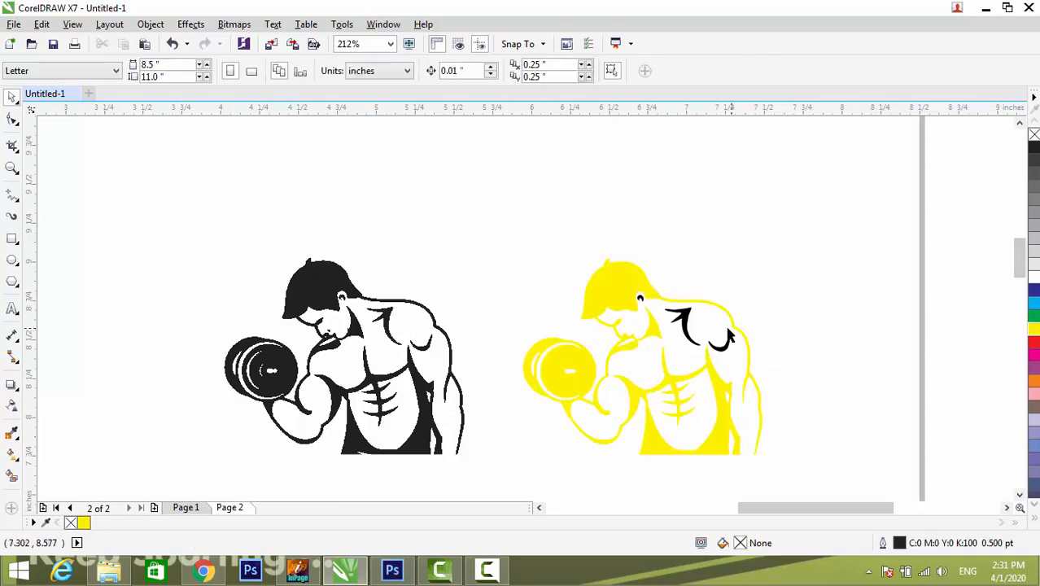
# - Fill the two black shoulder curves of the traced bodybuilder with yellow
pyautogui.scroll(2, 729, 328)
pyautogui.keyDown('ctrl'); pyautogui.click(562, 296); pyautogui.keyUp('ctrl')
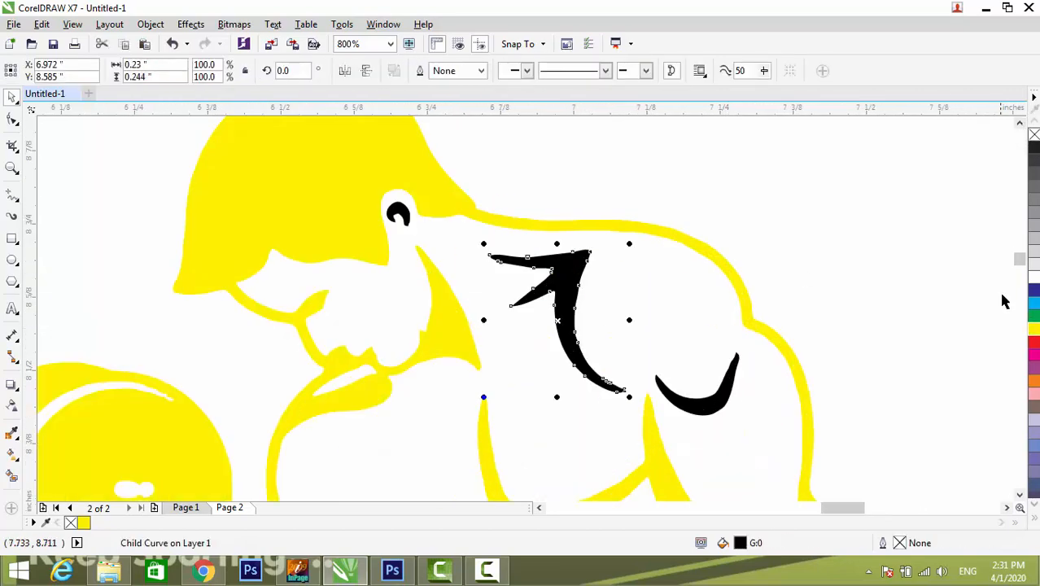
pyautogui.click(1034, 329)
pyautogui.keyDown('ctrl'); pyautogui.click(720, 397); pyautogui.keyUp('ctrl')
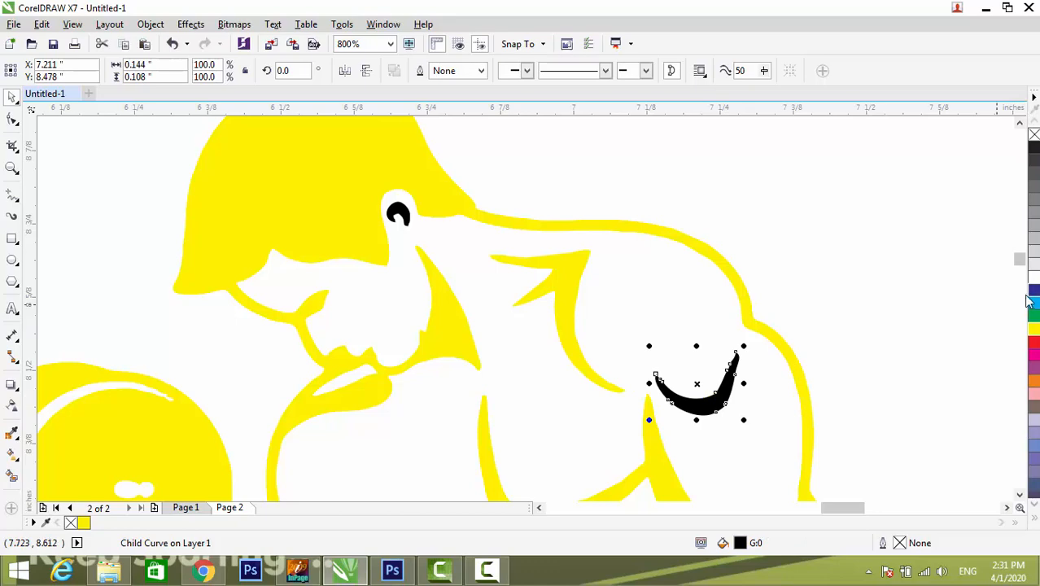
pyautogui.click(1034, 329)
# - Undo the yellow fills on the traced bodybuilder's shoulder curves and main body curve
pyautogui.scroll(-2, 684, 285)
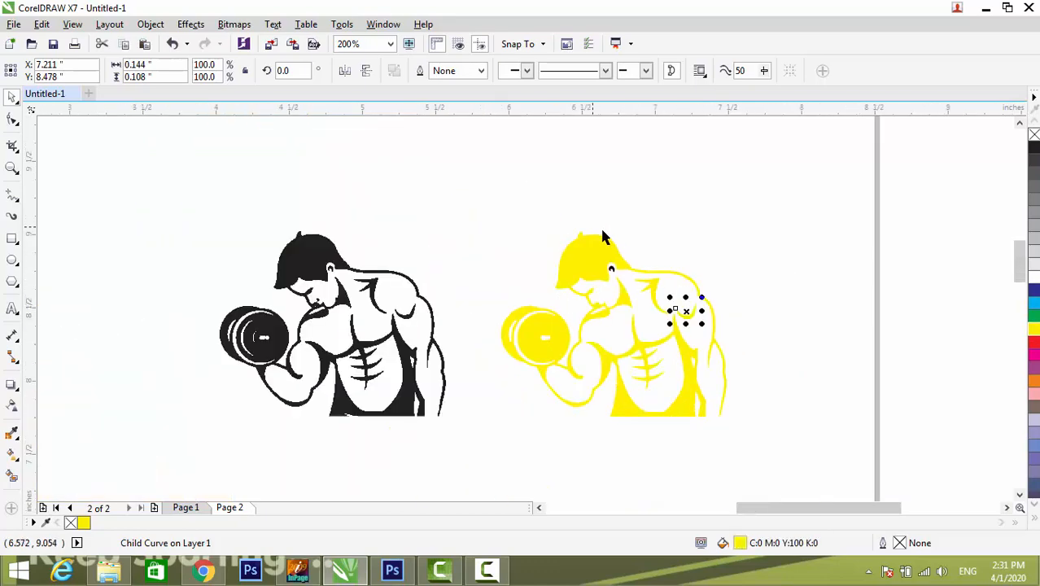
pyautogui.hotkey('ctrl', 'z')
pyautogui.hotkey('ctrl', 'z')
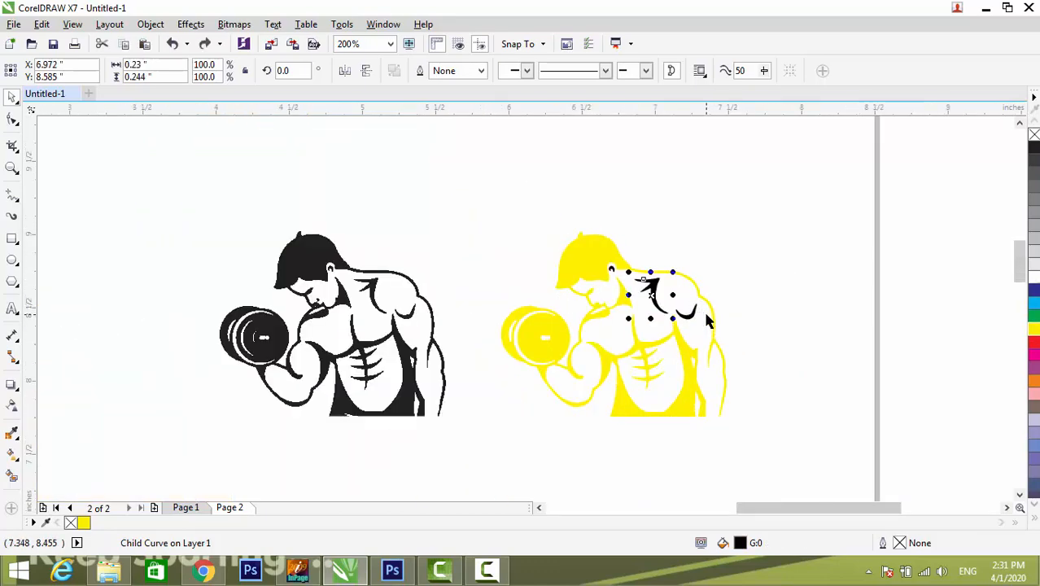
pyautogui.hotkey('ctrl', 'z')
# - Compare the black-and-white bodybuilder bitmap with its trace side by side, and delete the traced group
pyautogui.scroll(-2, 545, 261)
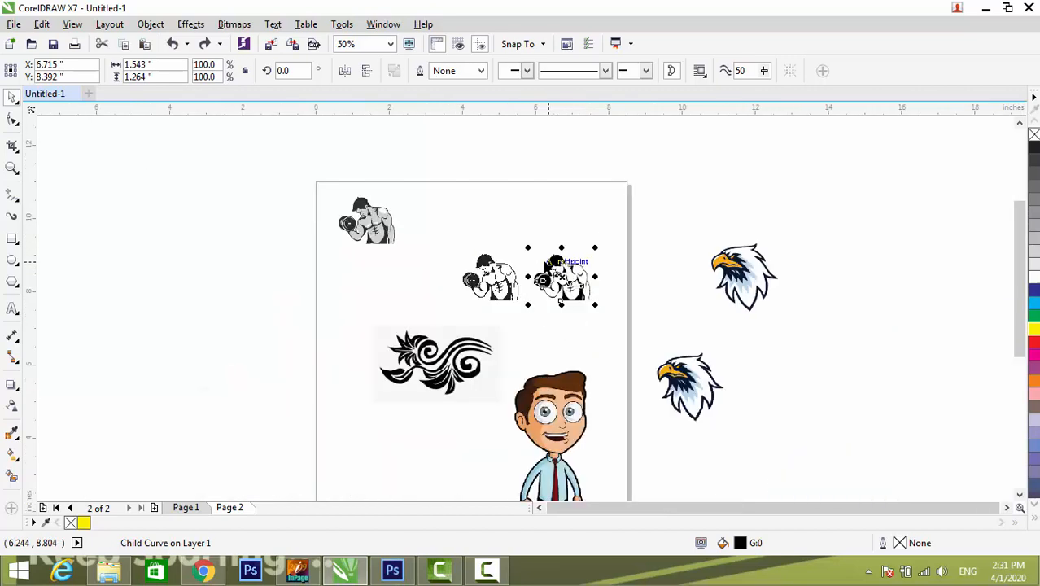
pyautogui.click(623, 230)
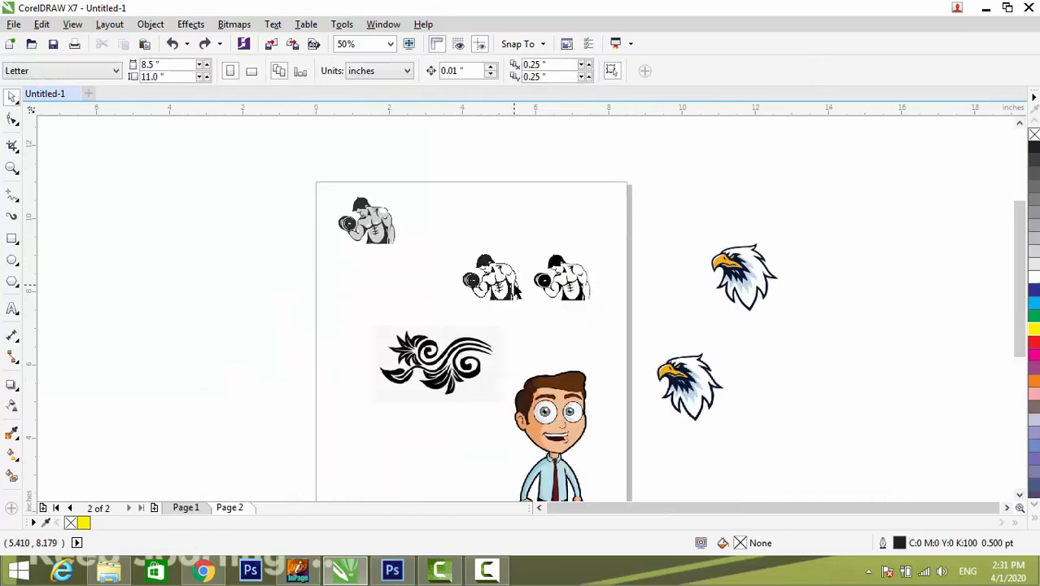
pyautogui.press('F2')
pyautogui.moveTo(458, 244); pyautogui.dragTo(588, 303)
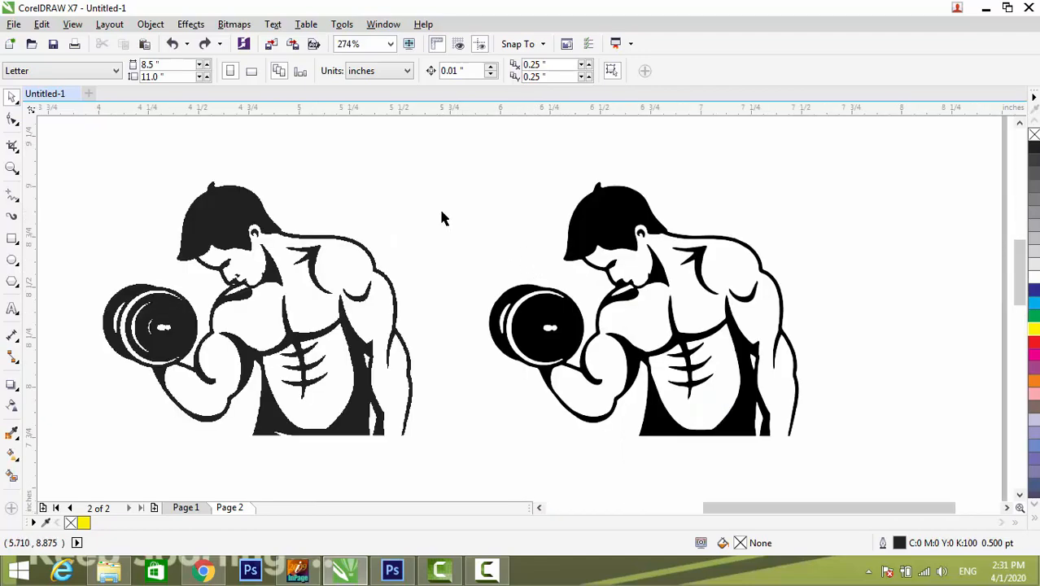
pyautogui.scroll(-2, 440, 210)
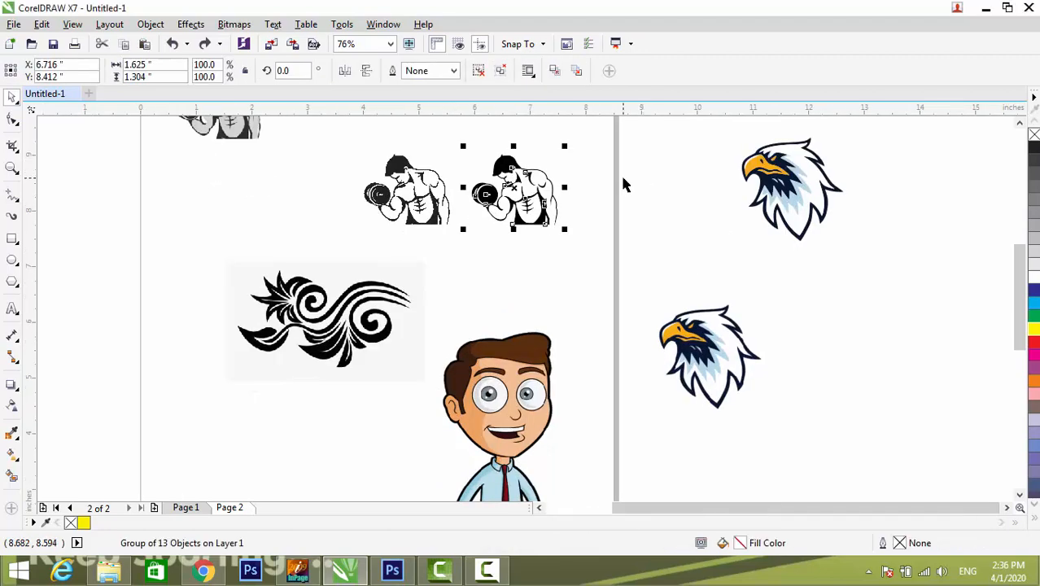
pyautogui.press('Delete')
pyautogui.scroll(-2, 522, 163)
pyautogui.rightClick(520, 277)
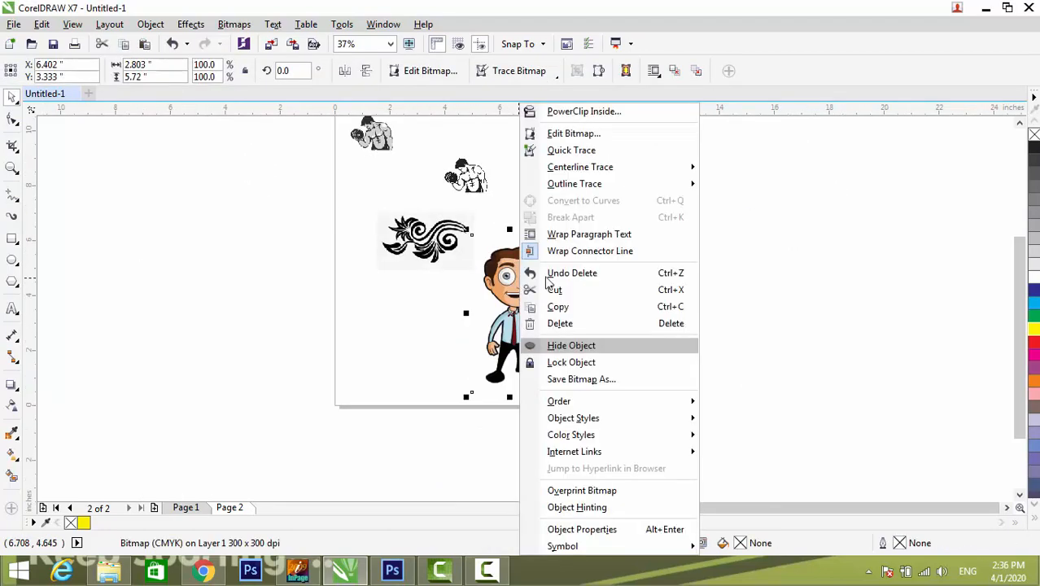
pyautogui.moveTo(655, 191)
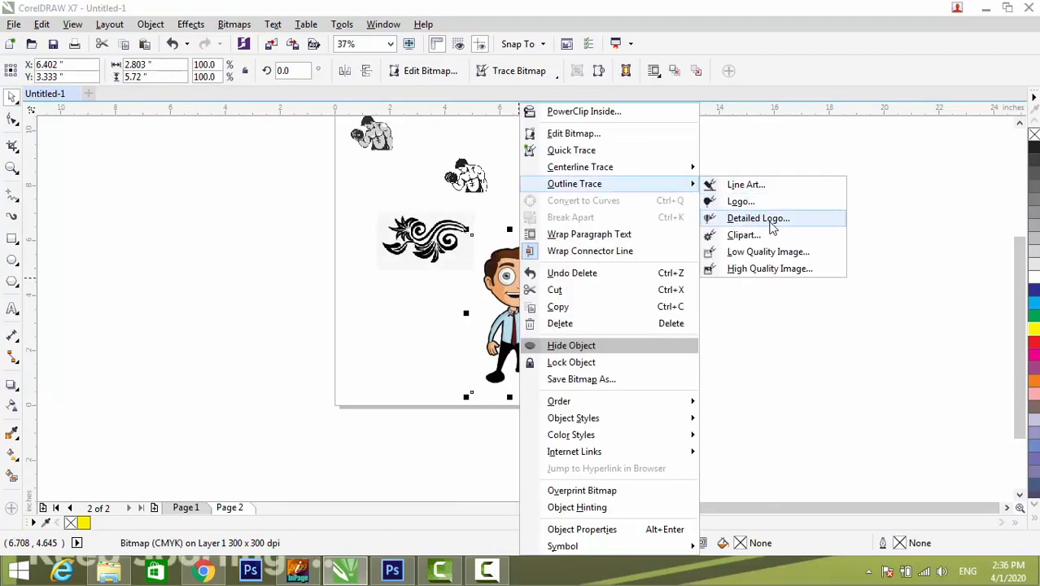
pyautogui.click(874, 204)
pyautogui.click(580, 281)
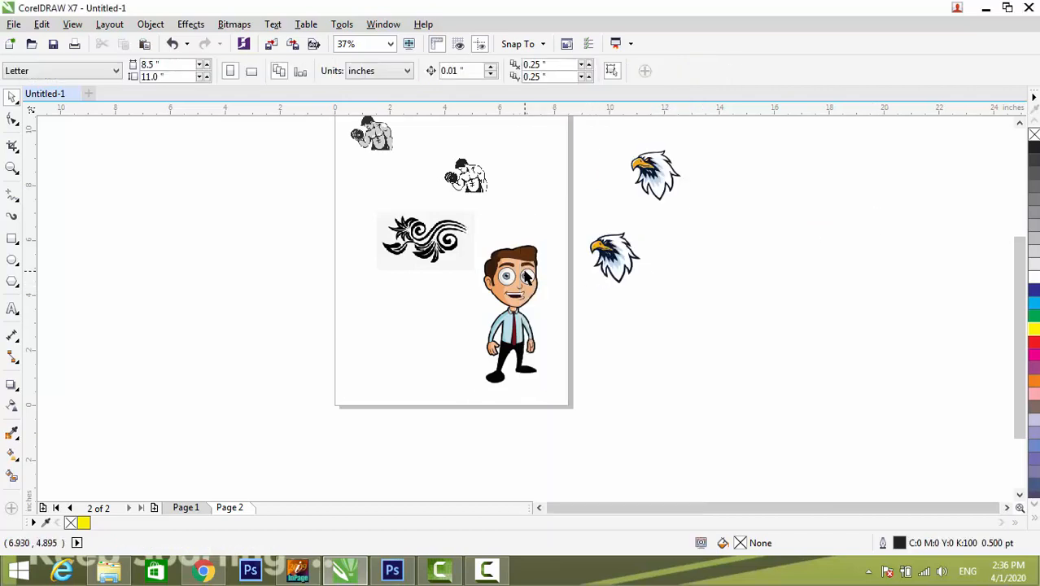
# - Convert the cartoon man to a 600 dpi Black and White (1-bit) bitmap with anti-aliasing and without dithering
pyautogui.moveTo(574, 216); pyautogui.dragTo(444, 395)
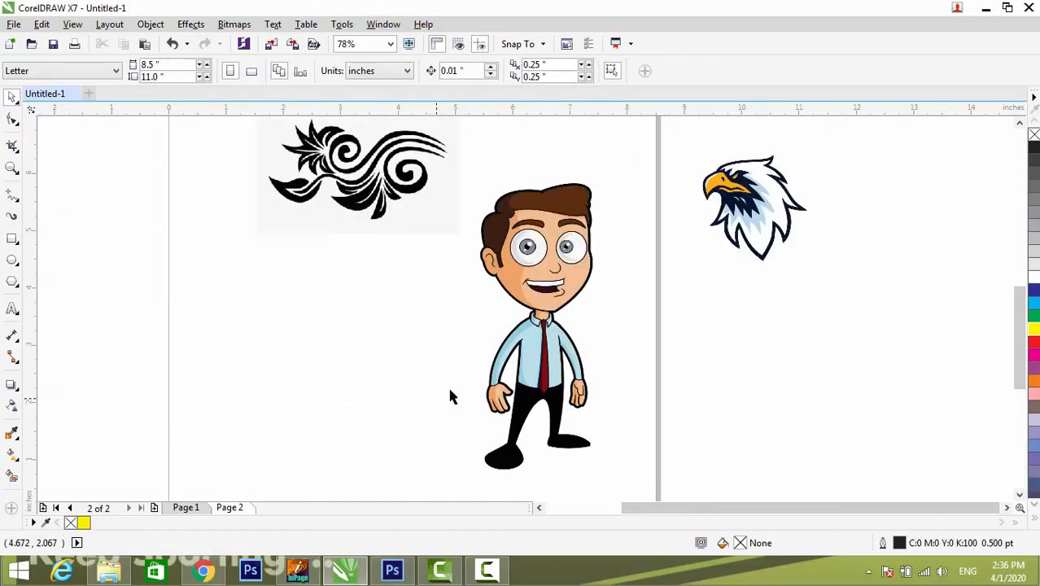
pyautogui.click(560, 267)
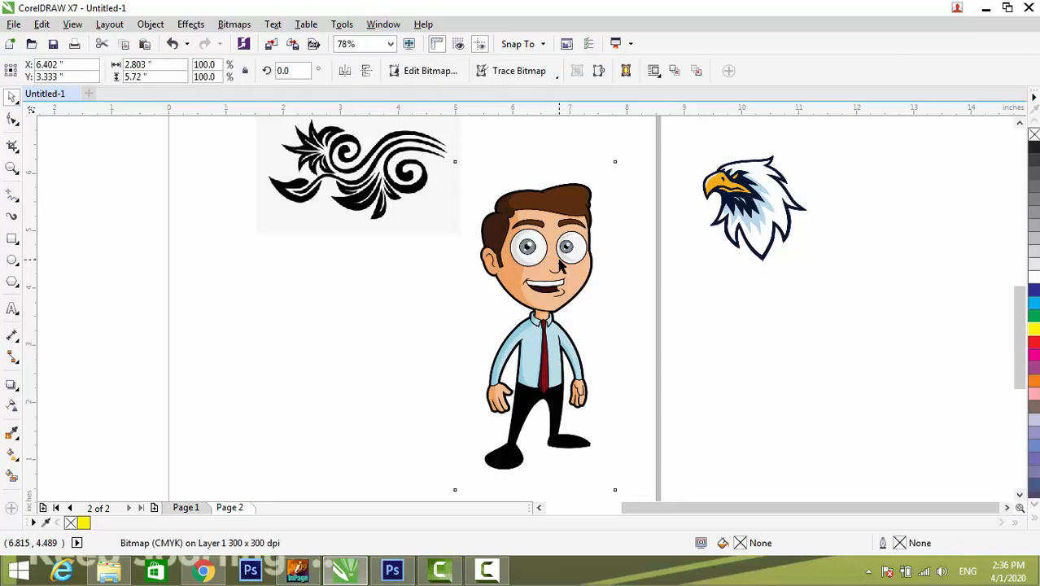
pyautogui.rightClick(560, 266)
pyautogui.press('Escape')
pyautogui.click(479, 258)
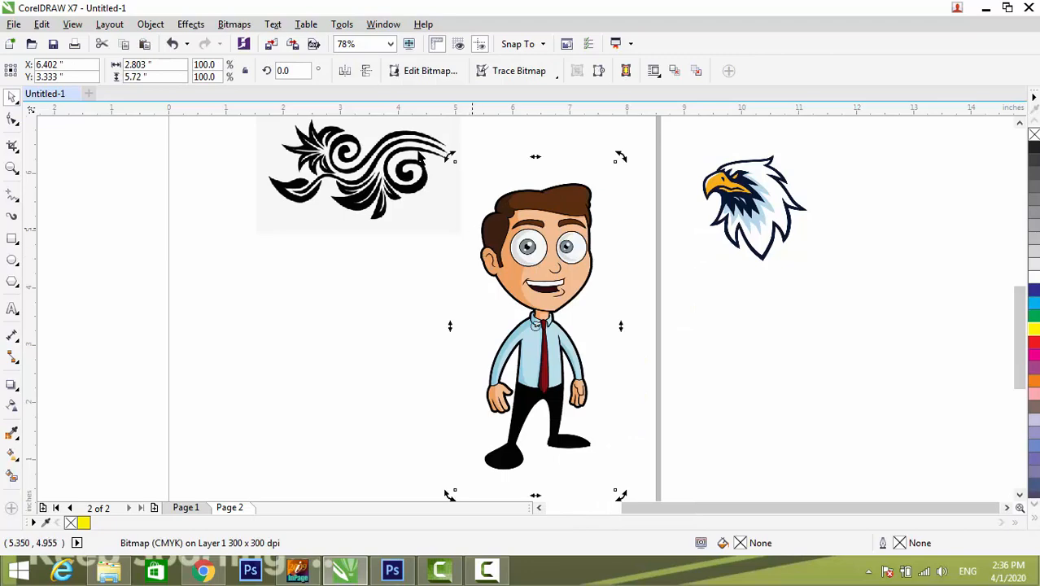
pyautogui.click(234, 24)
pyautogui.click(272, 43)
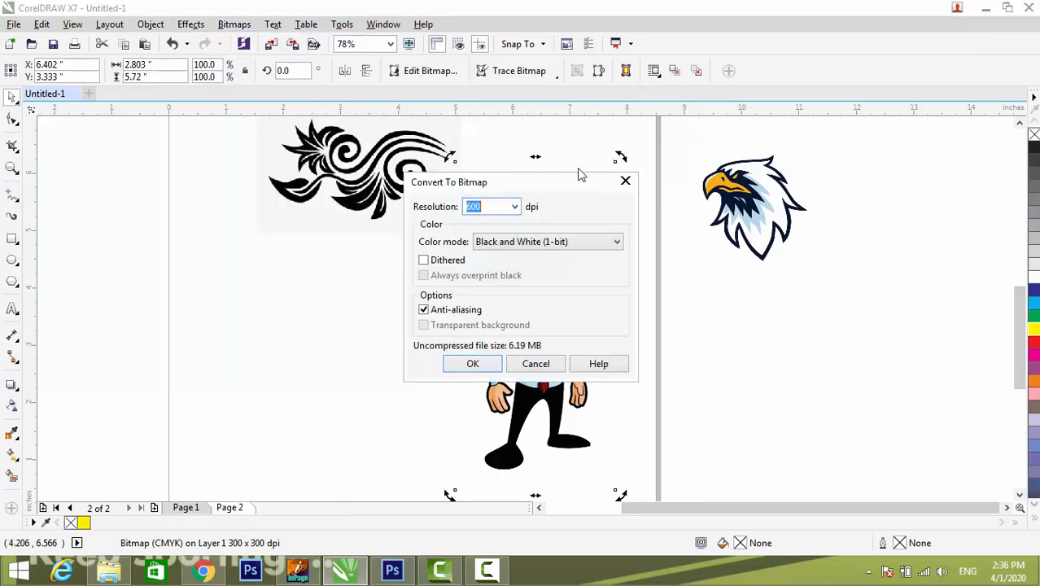
pyautogui.click(471, 364)
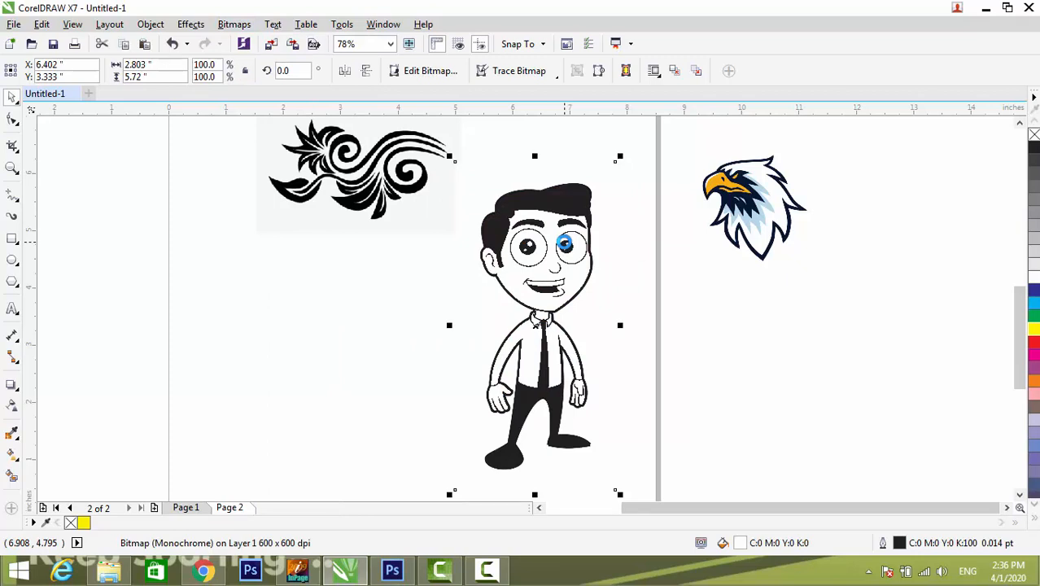
# - Undo the cartoon man's black-and-white conversion and convert him to a 600 dpi CMYK Color (32-bit) bitmap with anti-aliasing and transparent background
pyautogui.hotkey('ctrl', 'z')
pyautogui.click(234, 24)
pyautogui.click(271, 42)
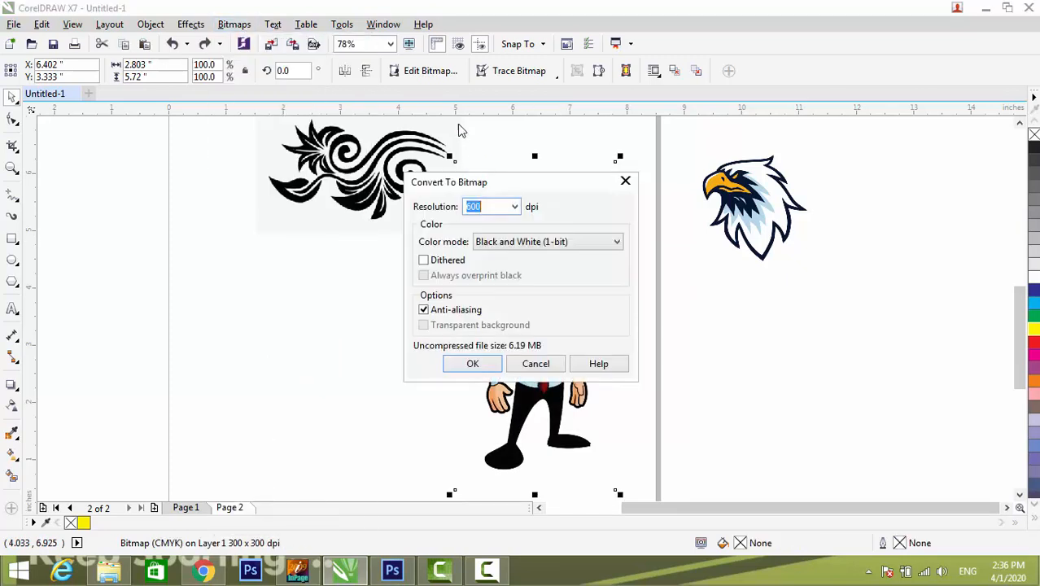
pyautogui.click(548, 242)
pyautogui.click(538, 317)
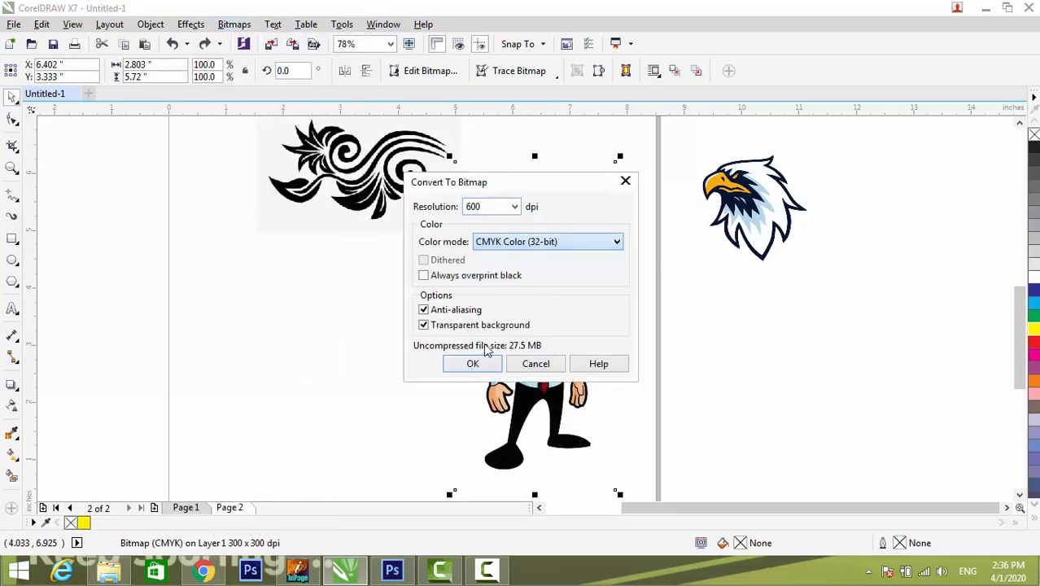
pyautogui.click(472, 364)
# - Outline-trace the cartoon man bitmap as a Detailed Logo, reducing the bitmap and keeping the default trace settings
pyautogui.rightClick(536, 272)
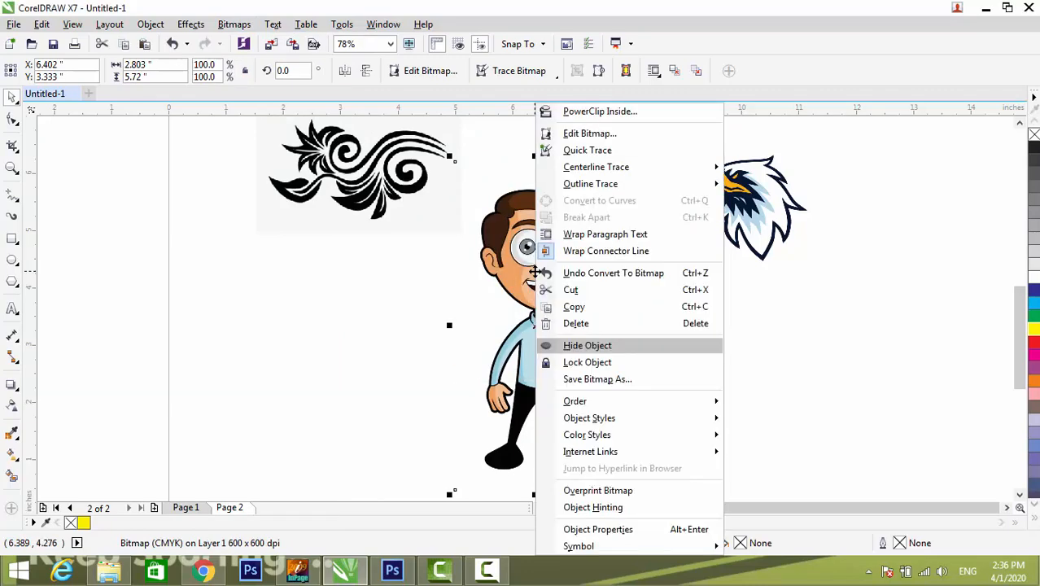
pyautogui.moveTo(629, 187)
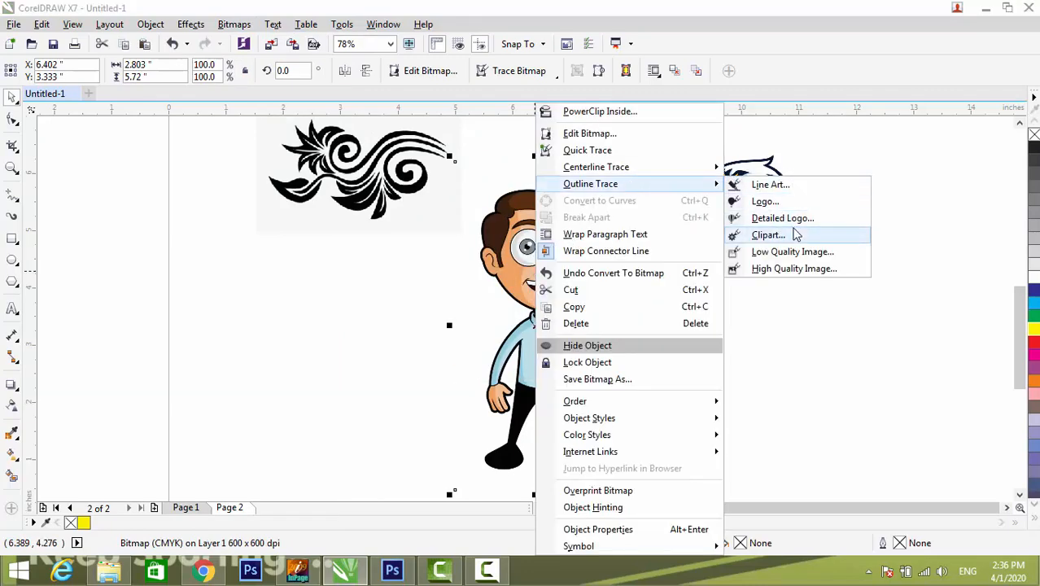
pyautogui.click(793, 219)
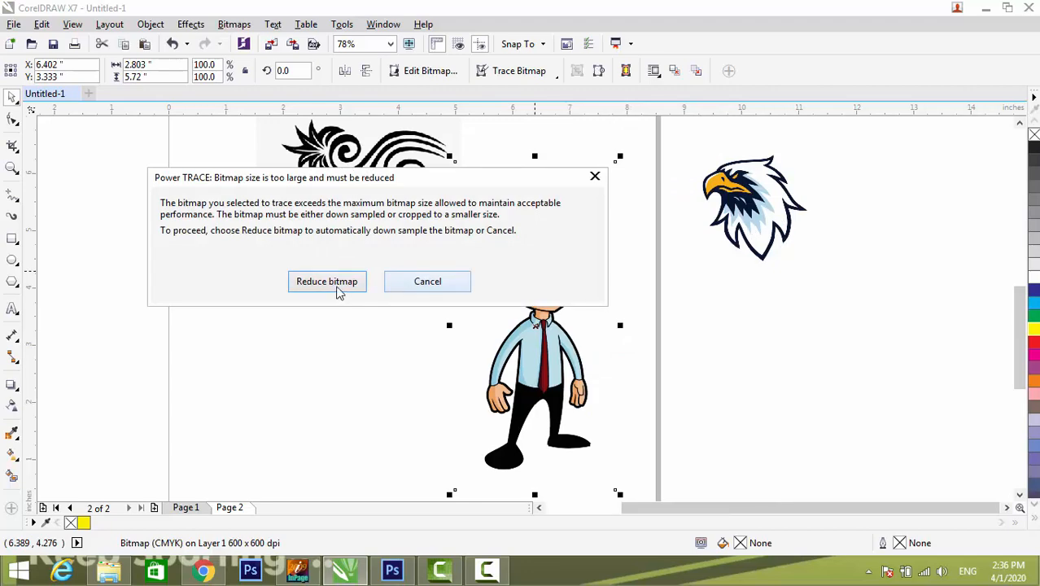
pyautogui.click(333, 287)
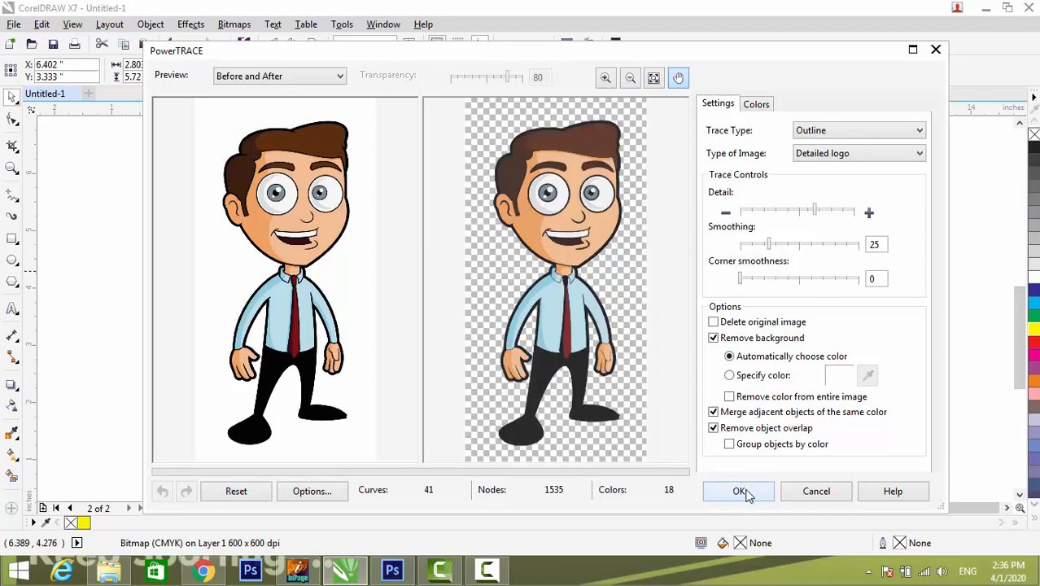
pyautogui.click(743, 492)
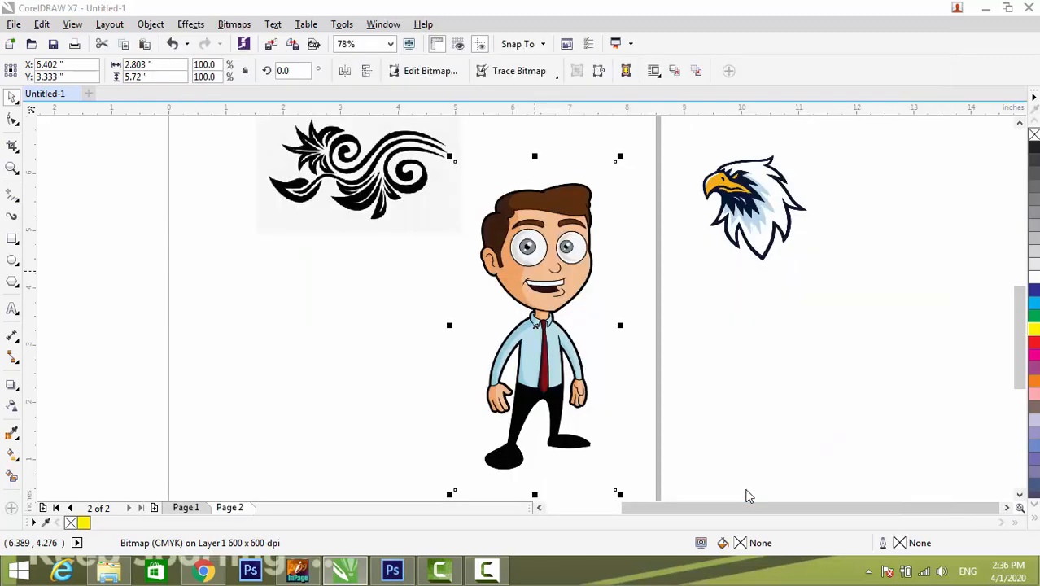
# - Place the traced cartoon man beside the original bitmap and align the two at the same height
pyautogui.click(663, 291)
pyautogui.moveTo(551, 274)
pyautogui.mouseDown()
pyautogui.moveTo(431, 290)
pyautogui.moveTo(368, 274)
pyautogui.moveTo(435, 293)
pyautogui.mouseUp()
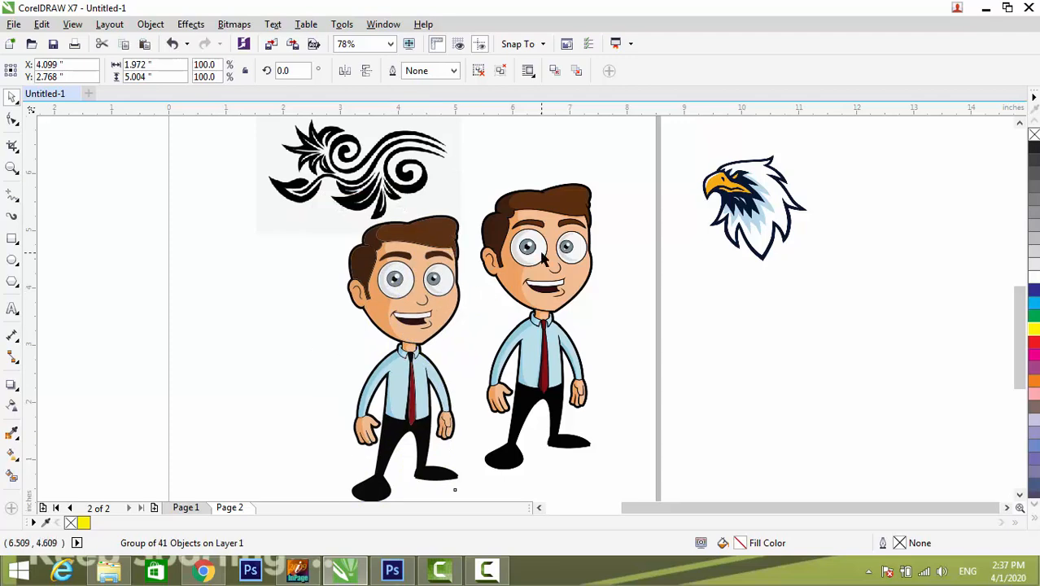
pyautogui.click(542, 258)
pyautogui.keyDown('shift'); pyautogui.click(434, 286); pyautogui.keyUp('shift')
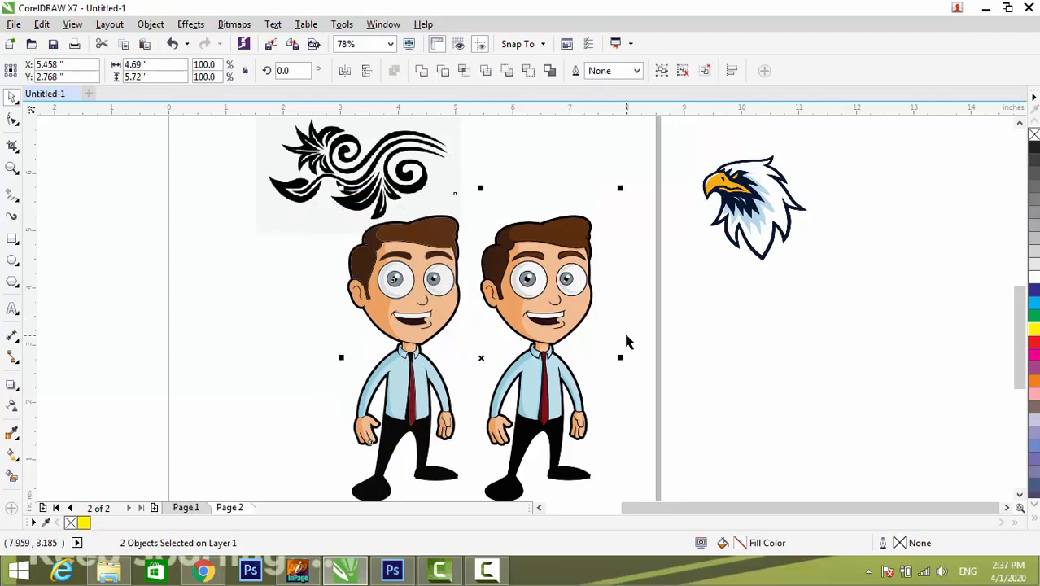
# - Examine the hair, eyes and outlines of the Detailed Logo trace against the original bitmap up close
pyautogui.hotkey('shift', 'F2')
pyautogui.press('z')
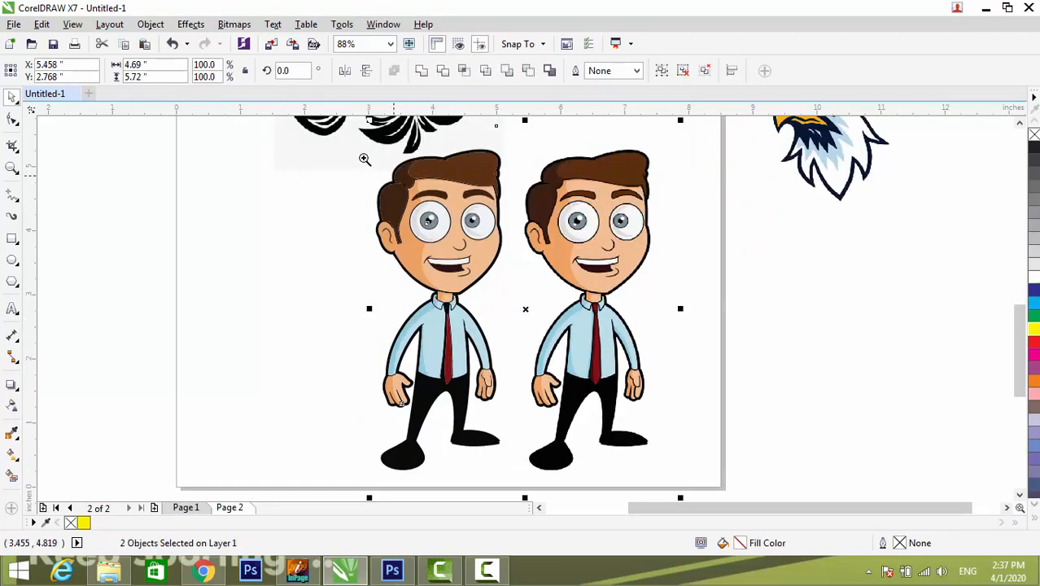
pyautogui.moveTo(359, 154); pyautogui.dragTo(627, 263)
pyautogui.moveTo(691, 220); pyautogui.dragTo(436, 310)
pyautogui.scroll(-2, 349, 271)
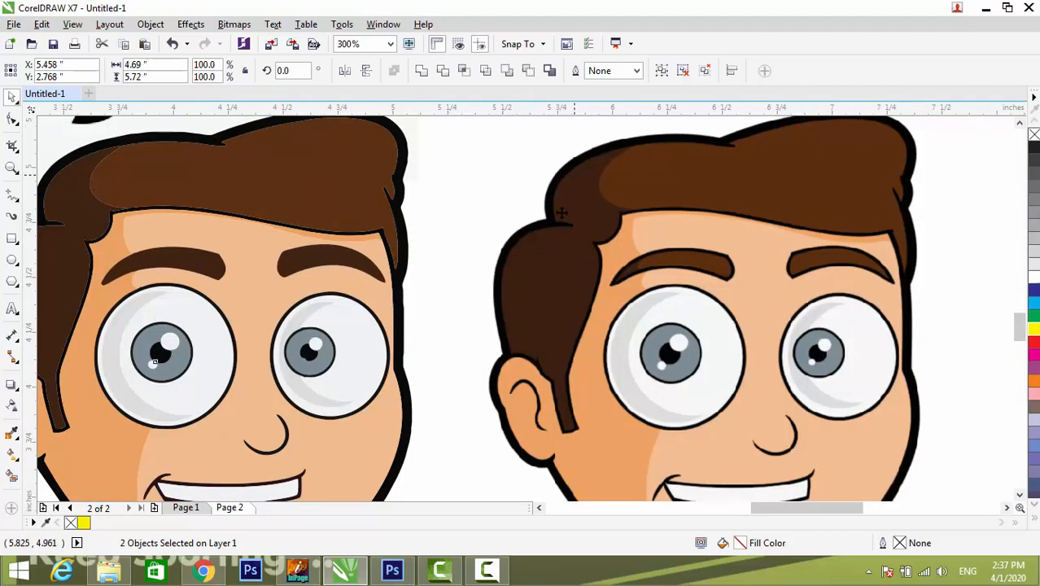
pyautogui.scroll(-1, 416, 290)
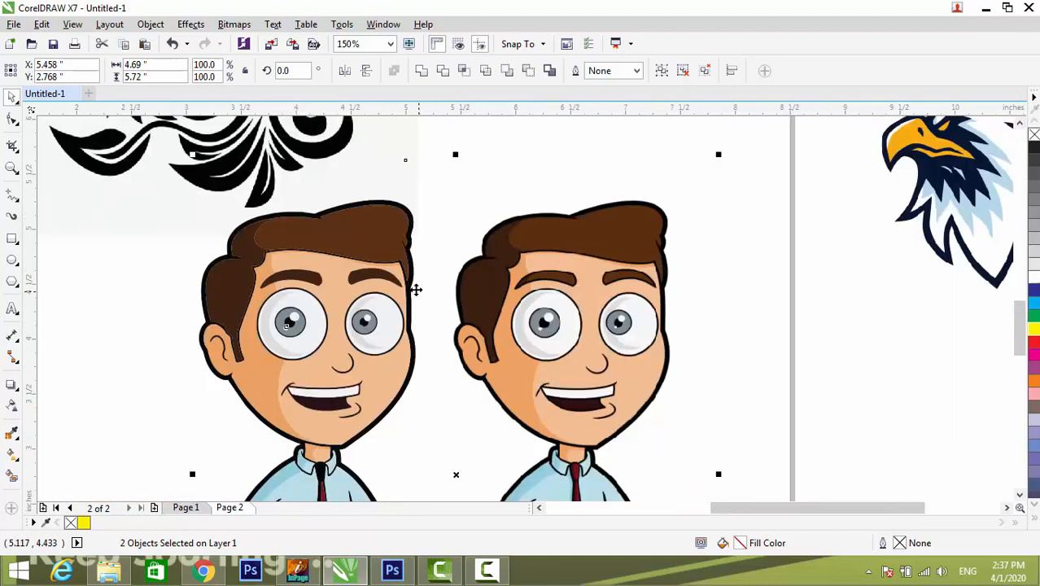
pyautogui.scroll(-1, 345, 271)
pyautogui.press('F2')
pyautogui.moveTo(263, 273); pyautogui.dragTo(546, 355)
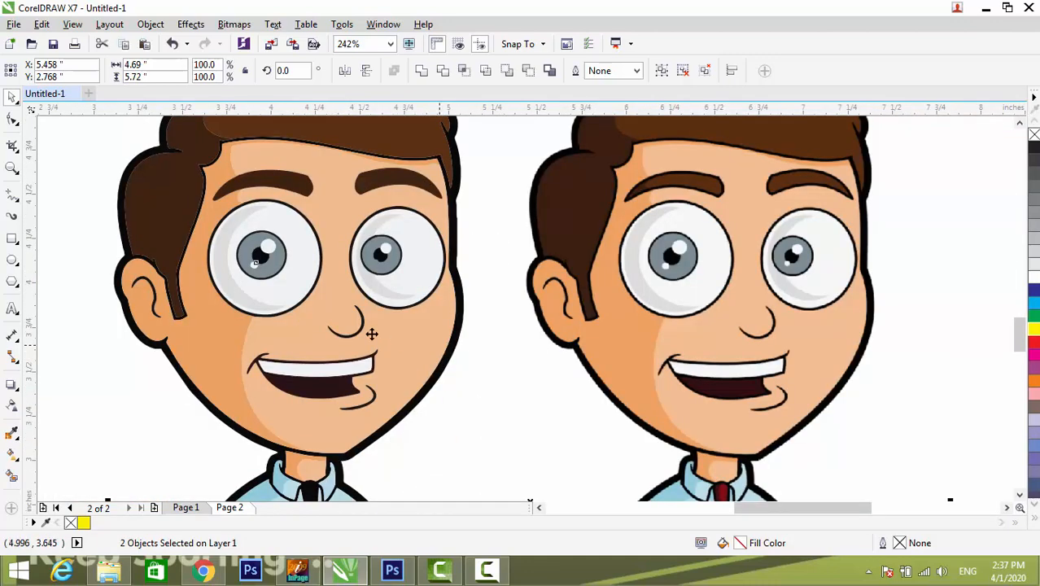
pyautogui.scroll(-1, 533, 259)
pyautogui.scroll(-1, 346, 289)
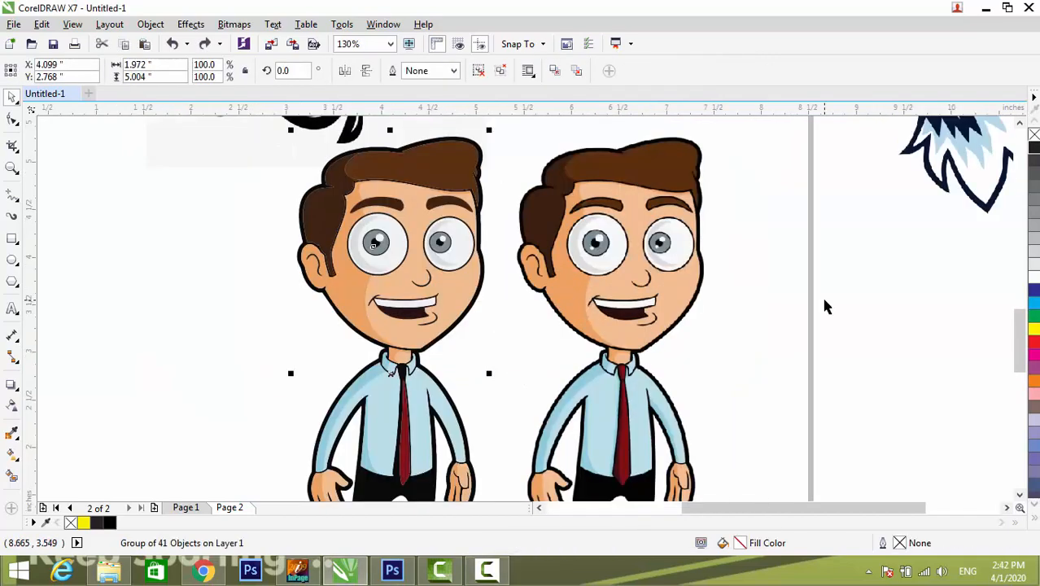
# - Fill the top and side hair curves of the traced cartoon man with black
pyautogui.click(802, 230)
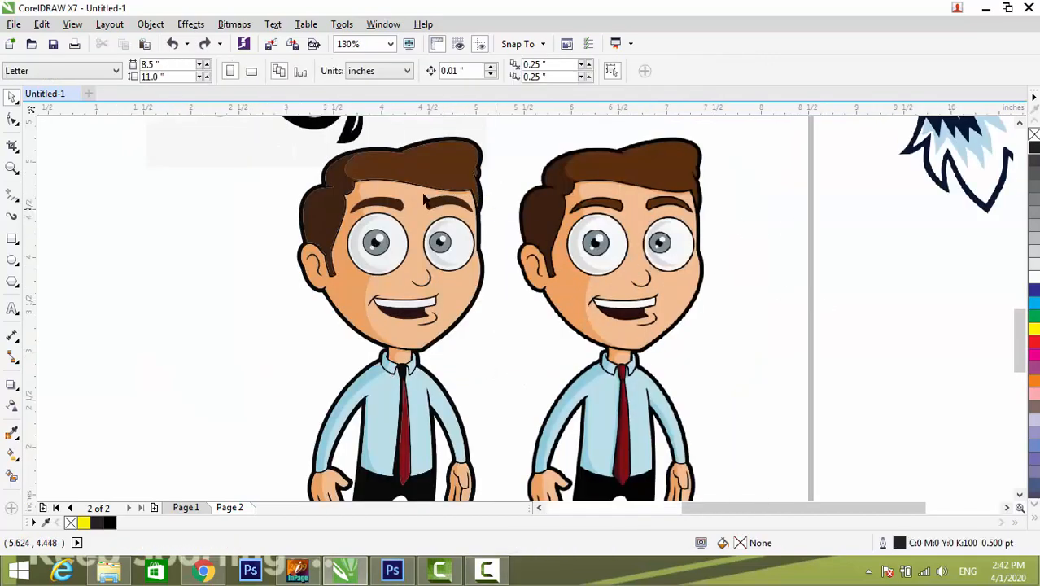
pyautogui.keyDown('ctrl'); pyautogui.click(424, 171); pyautogui.keyUp('ctrl')
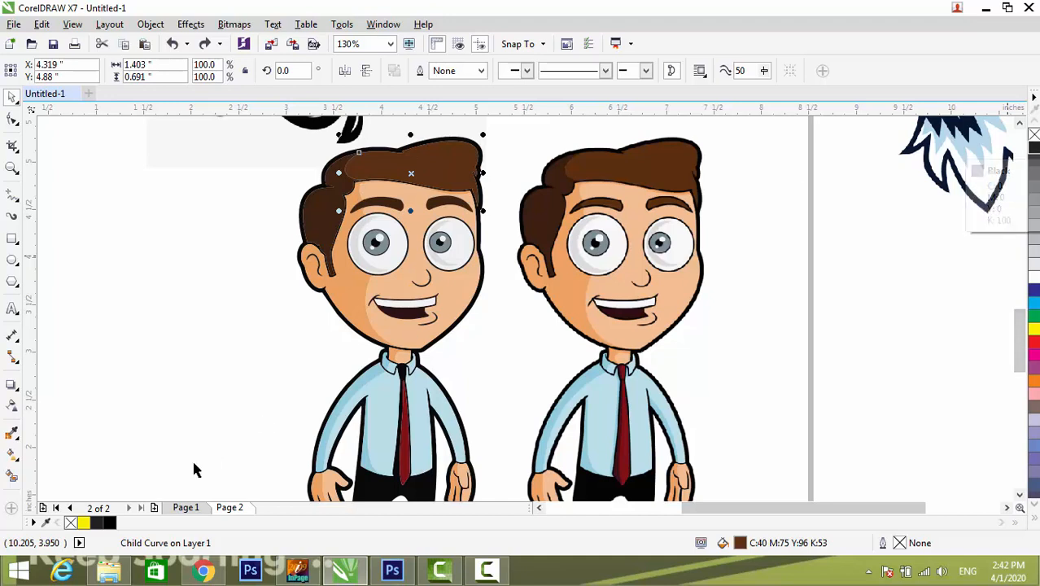
pyautogui.click(110, 523)
pyautogui.keyDown('ctrl'); pyautogui.click(322, 229); pyautogui.keyUp('ctrl')
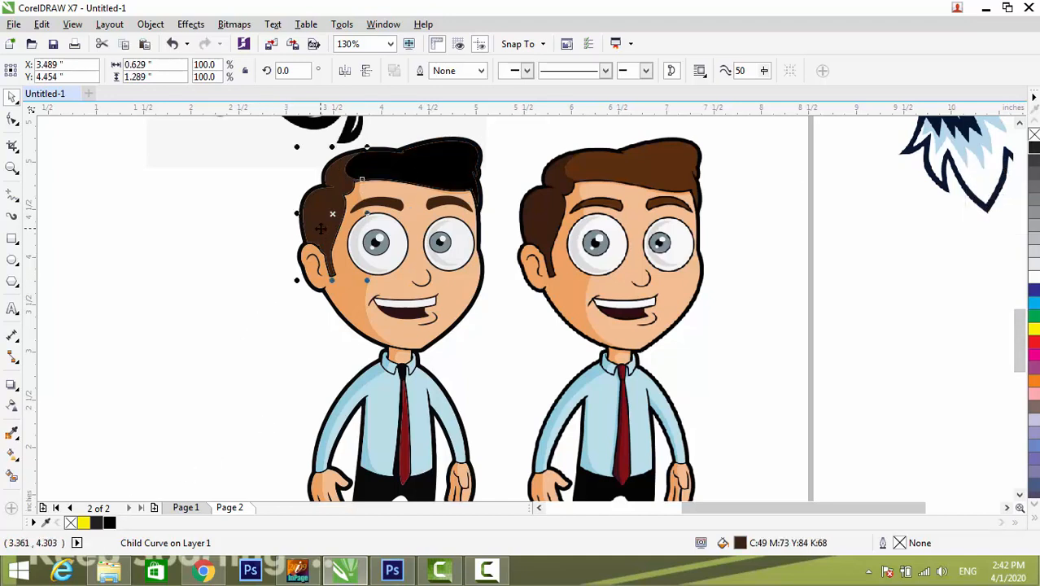
pyautogui.hotkey('ctrl', 'r')
pyautogui.click(211, 269)
pyautogui.scroll(-2, 530, 244)
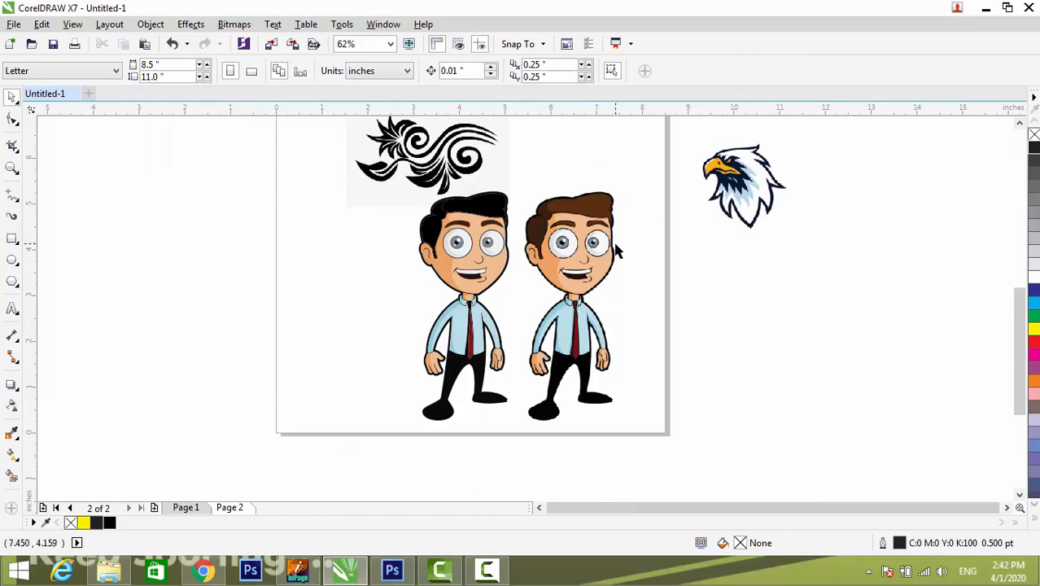
# - Delete the recolored trace and outline-trace the cartoon man bitmap as Clipart, reducing the bitmap and keeping the default trace settings
pyautogui.click(485, 262)
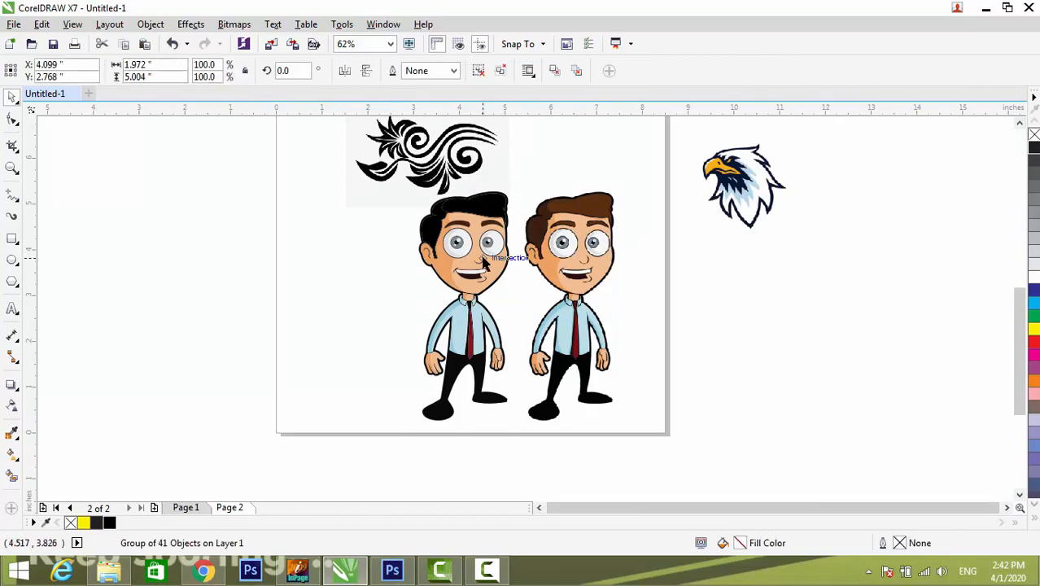
pyautogui.press('Delete')
pyautogui.rightClick(589, 251)
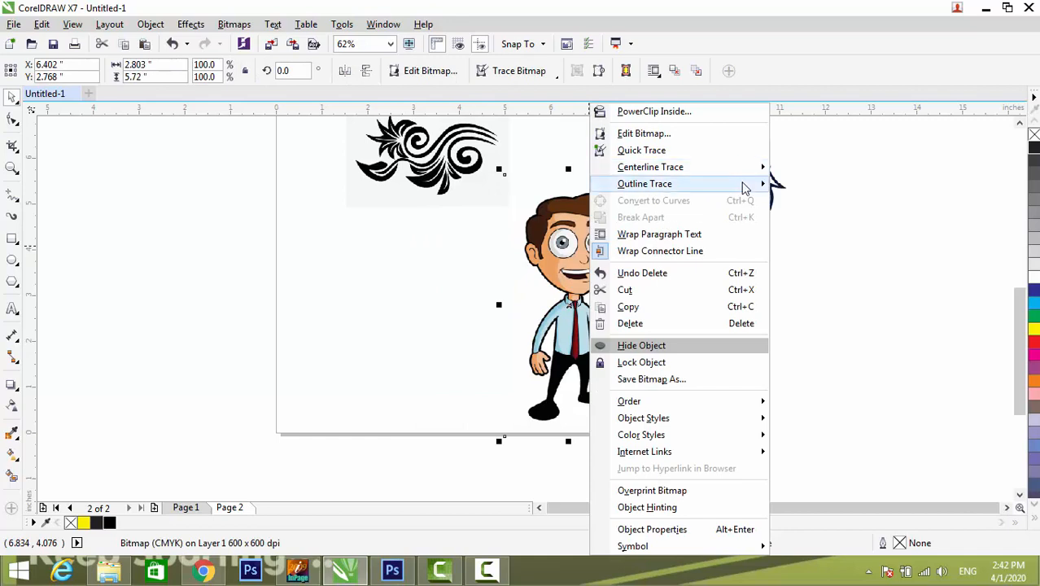
pyautogui.moveTo(743, 188)
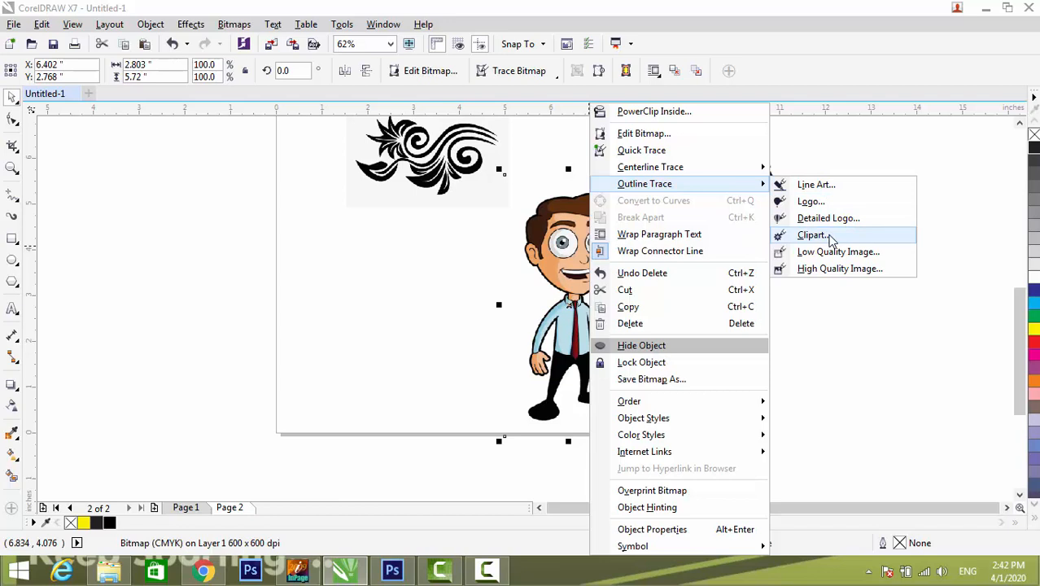
pyautogui.click(812, 235)
pyautogui.click(327, 281)
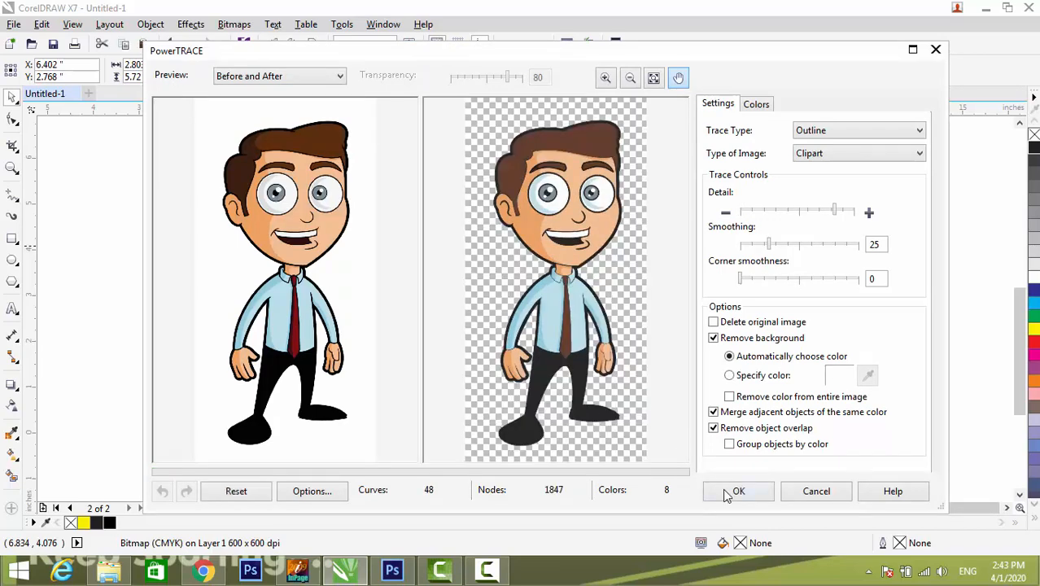
pyautogui.click(739, 491)
# - Place the Clipart trace beside the cartoon man bitmap and move the floral ornament clear to compare the two faces
pyautogui.moveTo(579, 267); pyautogui.dragTo(478, 273)
pyautogui.moveTo(407, 197); pyautogui.dragTo(319, 208)
pyautogui.press('z')
pyautogui.moveTo(395, 213); pyautogui.dragTo(643, 290)
pyautogui.scroll(-2, 605, 242)
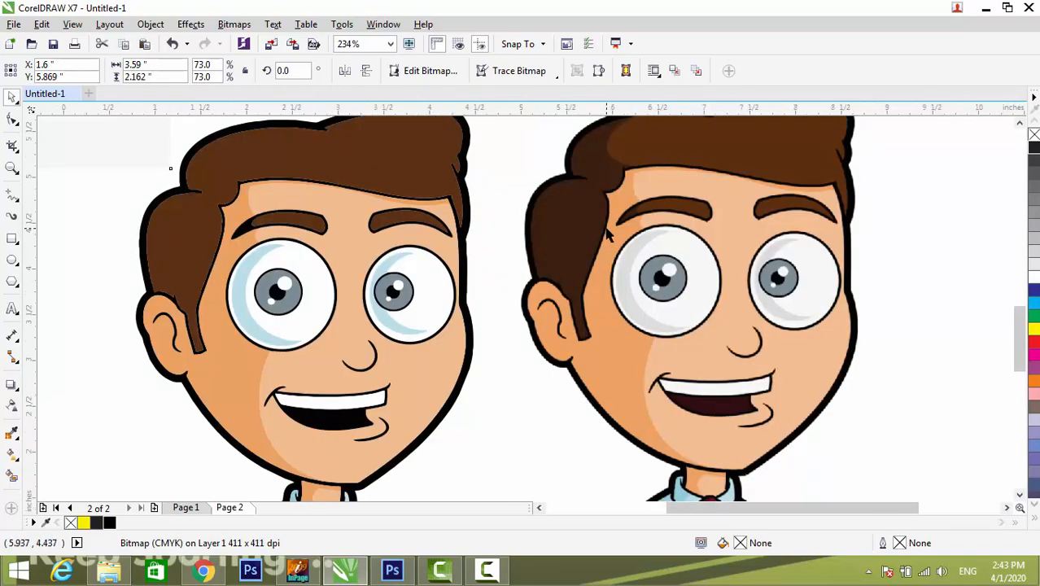
# - Delete the Clipart trace of the cartoon man, leaving the original bitmap
pyautogui.click(518, 184)
pyautogui.press('Delete')
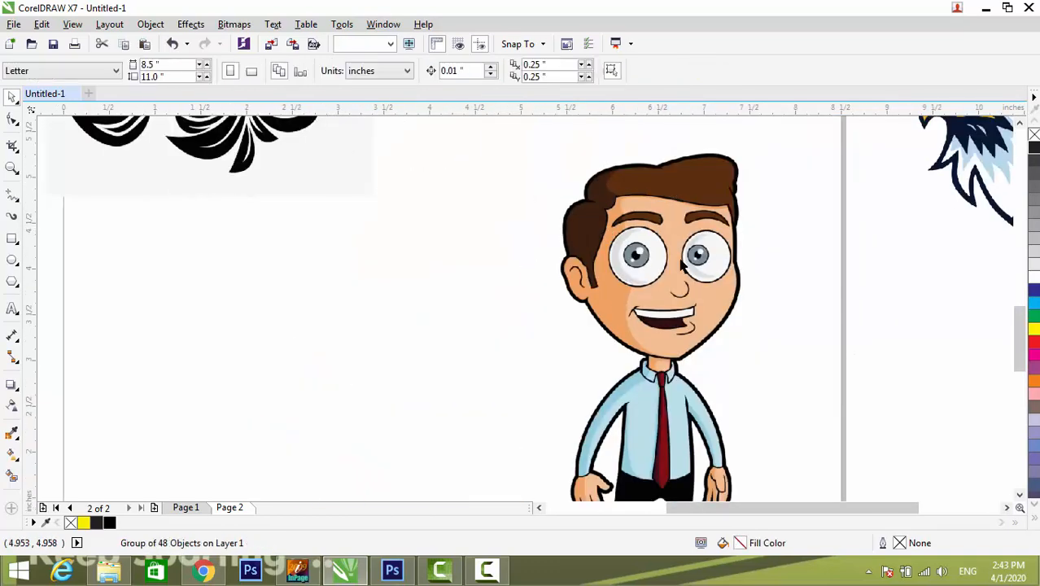
pyautogui.scroll(-2, 832, 356)
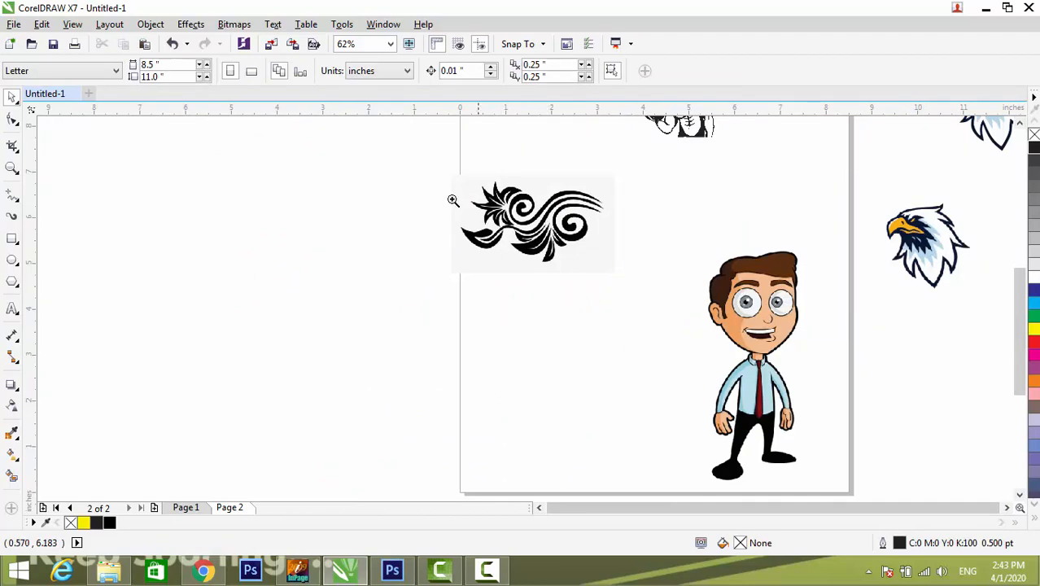
# - Examine the floral ornament bitmap's curves and edge quality up close
pyautogui.moveTo(425, 167); pyautogui.dragTo(733, 281)
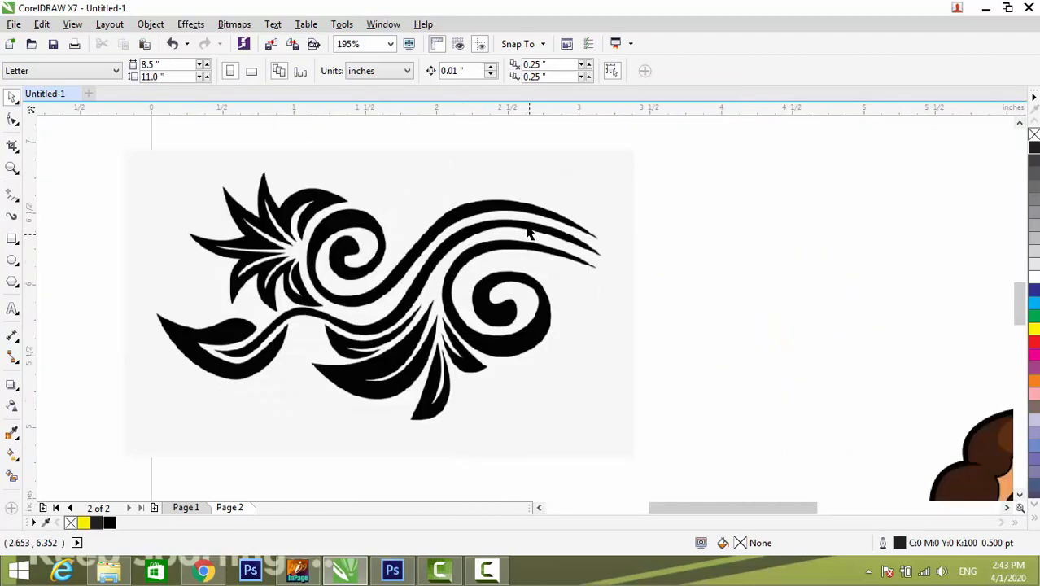
pyautogui.press('F2')
pyautogui.moveTo(527, 180); pyautogui.dragTo(276, 320)
pyautogui.scroll(-2, 440, 204)
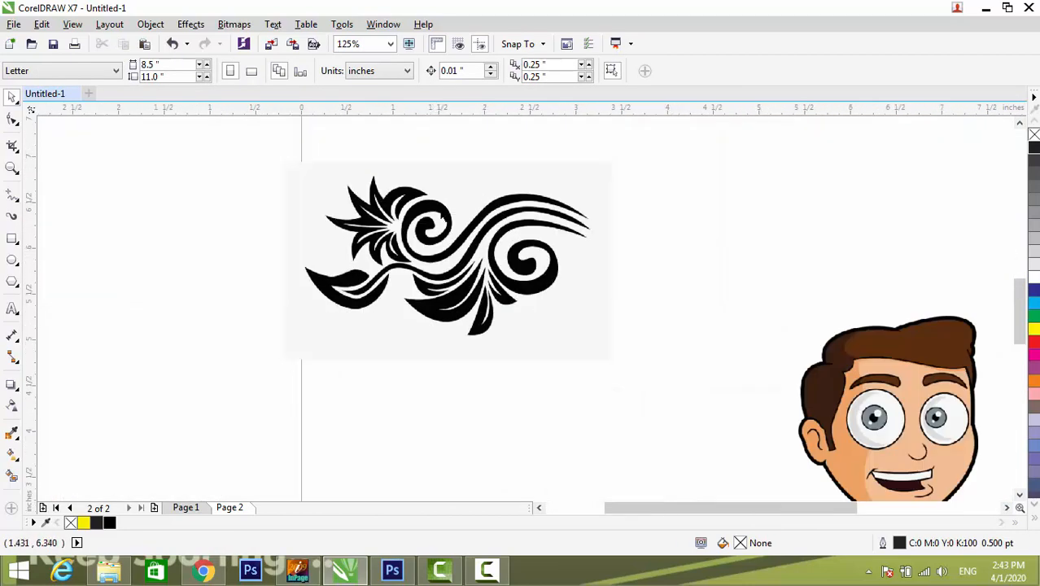
pyautogui.press('F2')
pyautogui.moveTo(479, 187); pyautogui.dragTo(368, 240)
pyautogui.scroll(-1, 412, 209)
pyautogui.press('F2')
pyautogui.moveTo(444, 196); pyautogui.dragTo(357, 263)
pyautogui.scroll(-4, 403, 216)
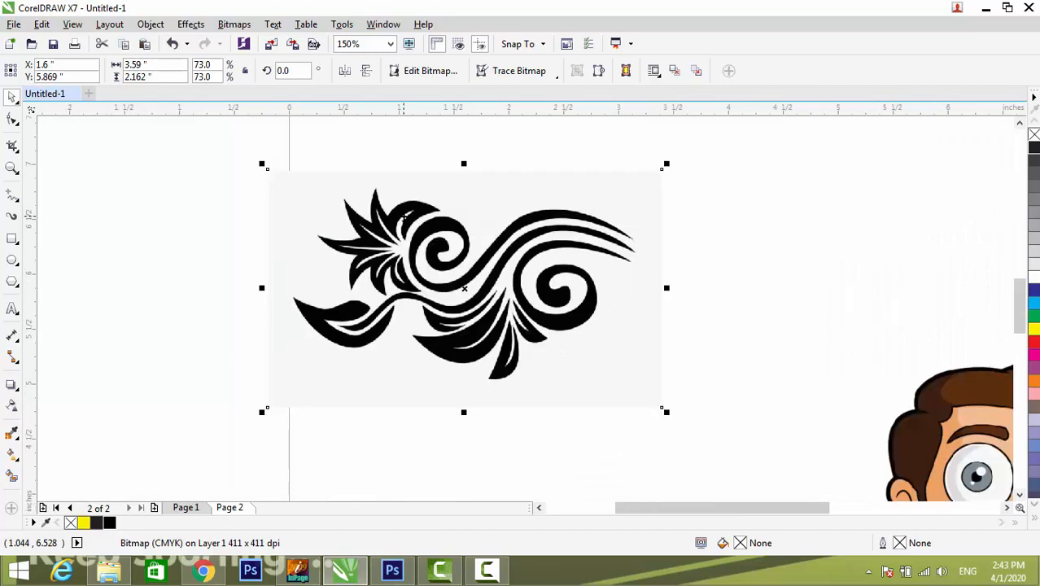
pyautogui.click(234, 24)
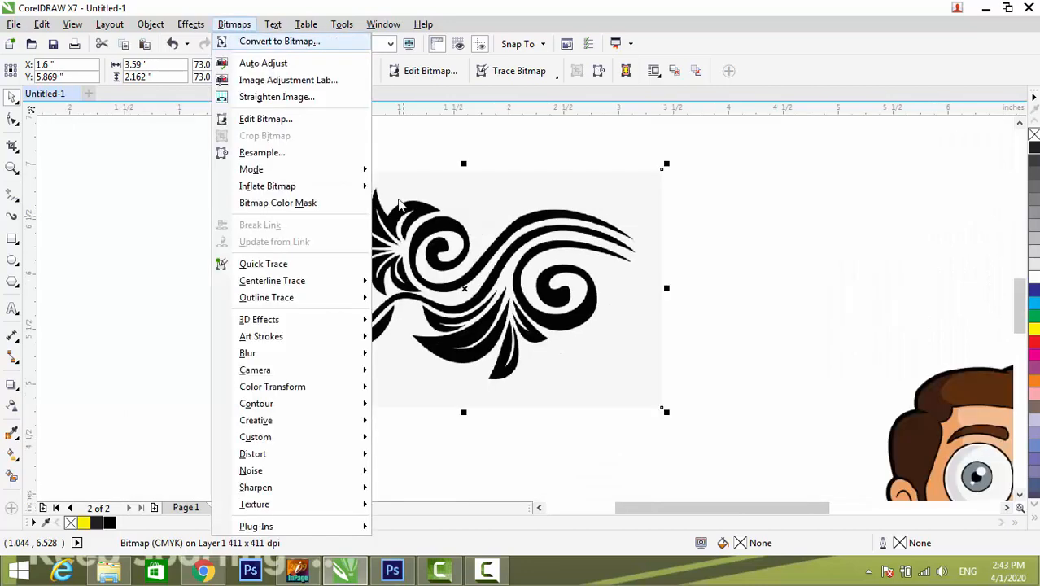
pyautogui.moveTo(273, 24)
pyautogui.click(270, 42)
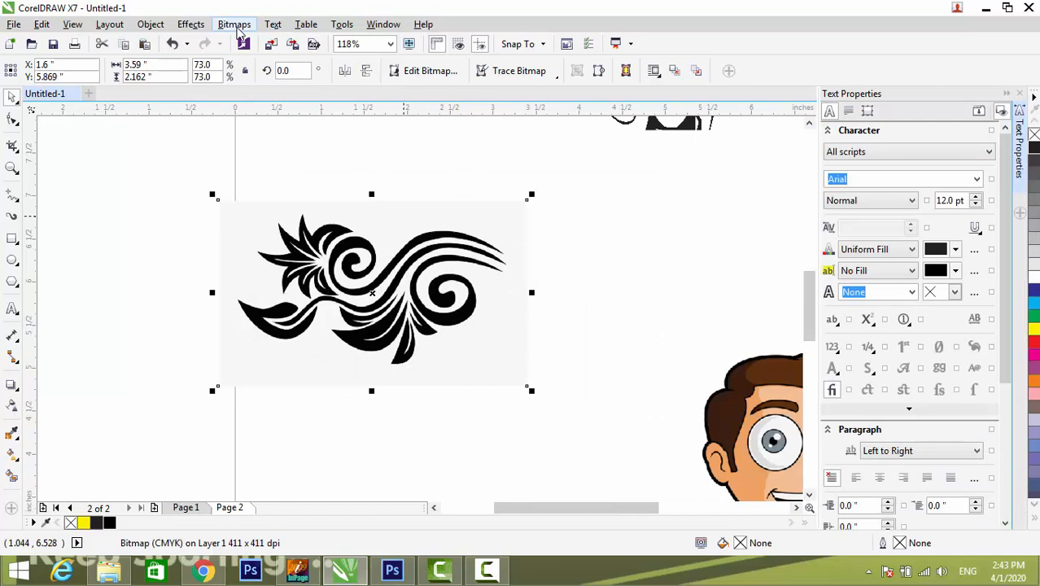
pyautogui.click(620, 192)
pyautogui.click(363, 256)
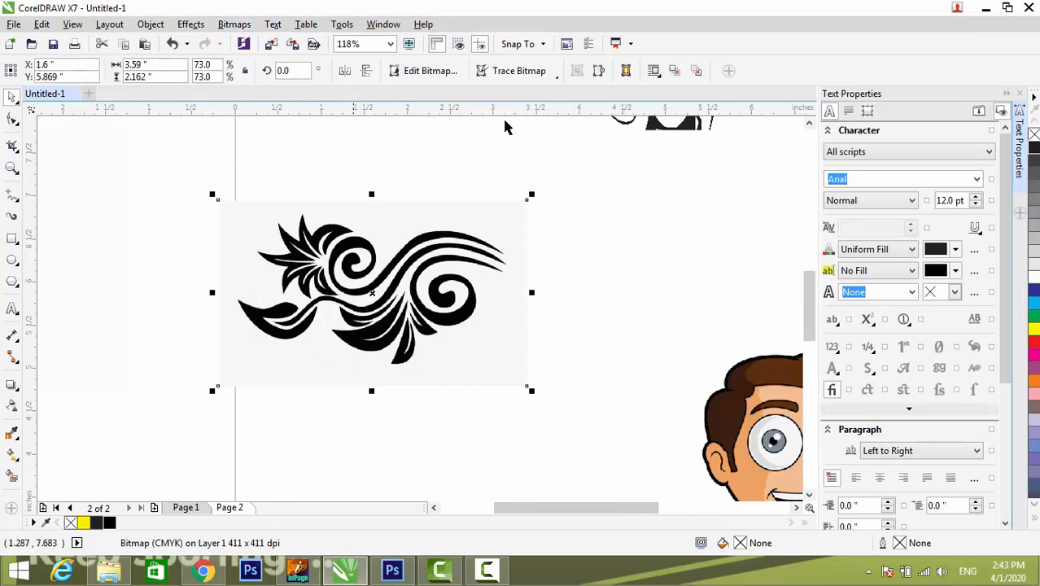
pyautogui.click(1020, 94)
# - Convert the floral ornament to a 100 dpi CMYK Color (32-bit) bitmap with anti-aliasing and transparent background
pyautogui.click(236, 25)
pyautogui.click(267, 43)
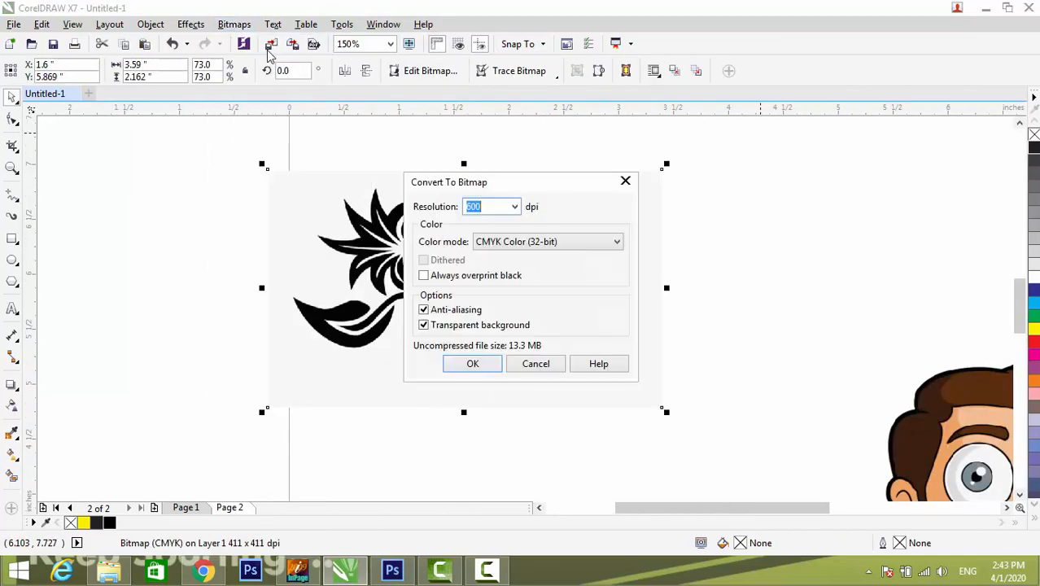
pyautogui.write('100')
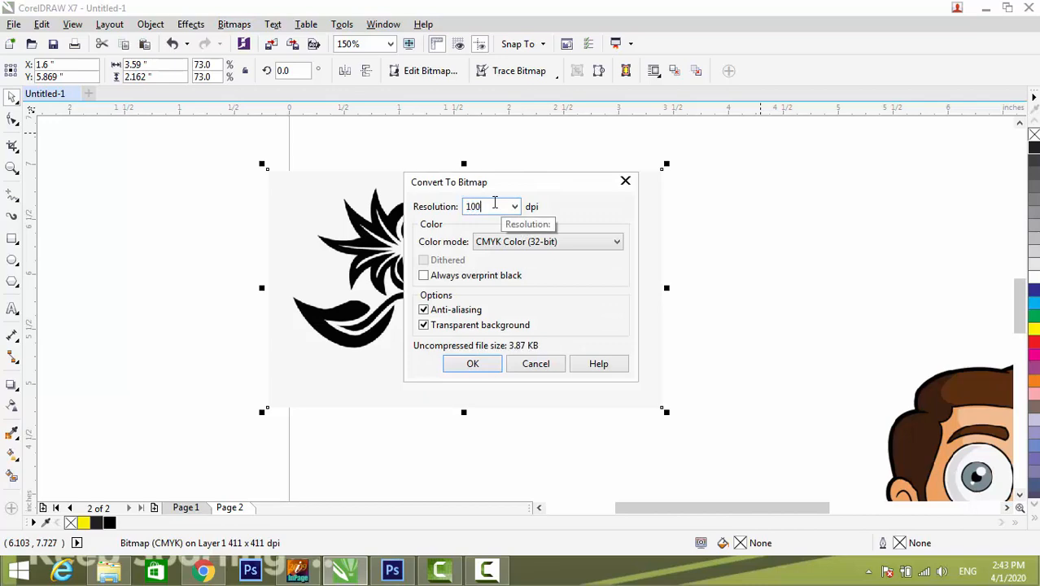
pyautogui.press('Return')
pyautogui.scroll(2, 480, 218)
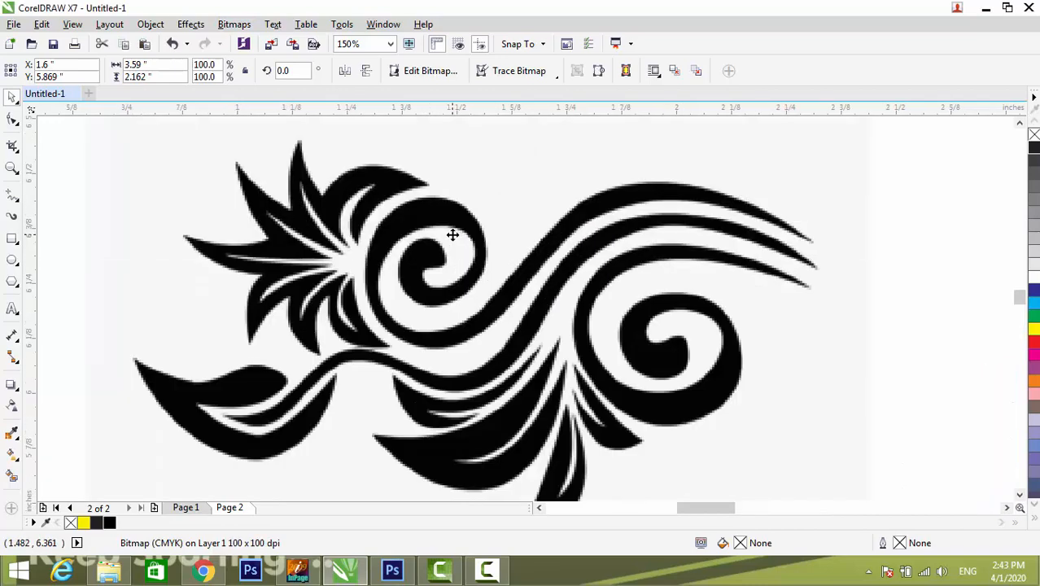
pyautogui.scroll(2, 509, 217)
pyautogui.scroll(-2, 504, 208)
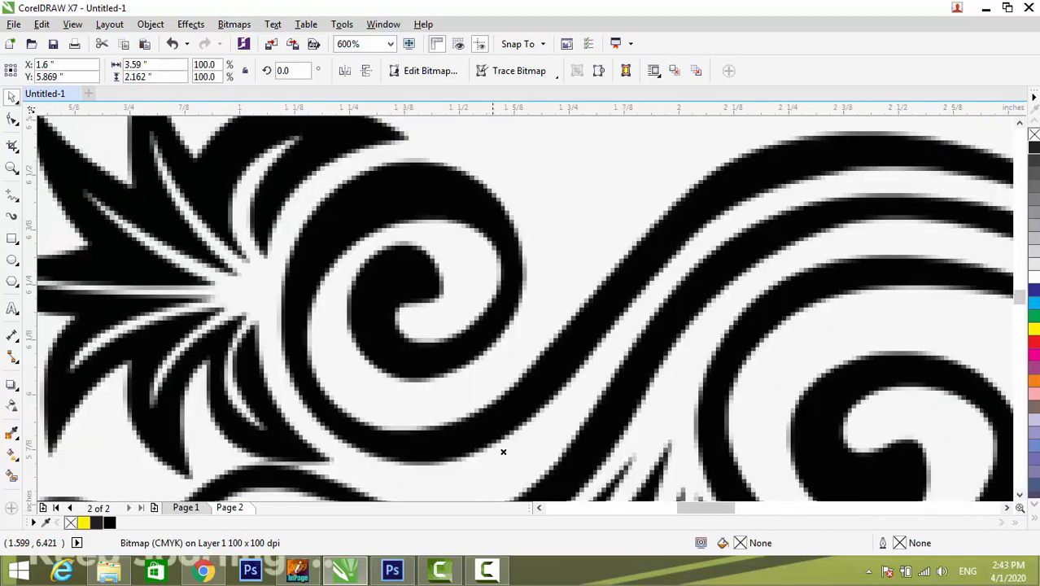
# - Convert the floral ornament bitmap to Black and White (1-bit) at 100 dpi
pyautogui.scroll(-1, 503, 452)
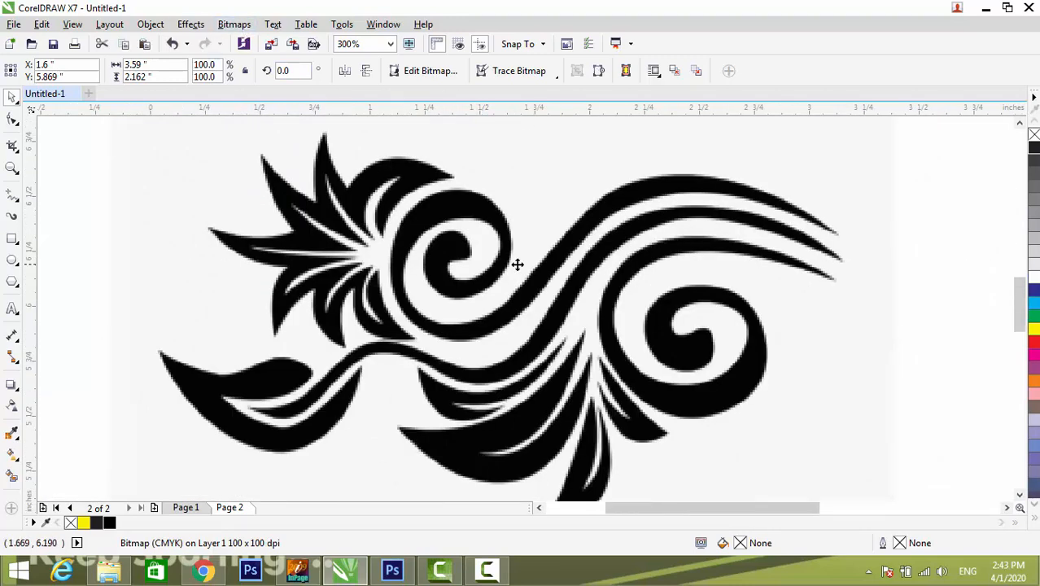
pyautogui.scroll(-1, 517, 265)
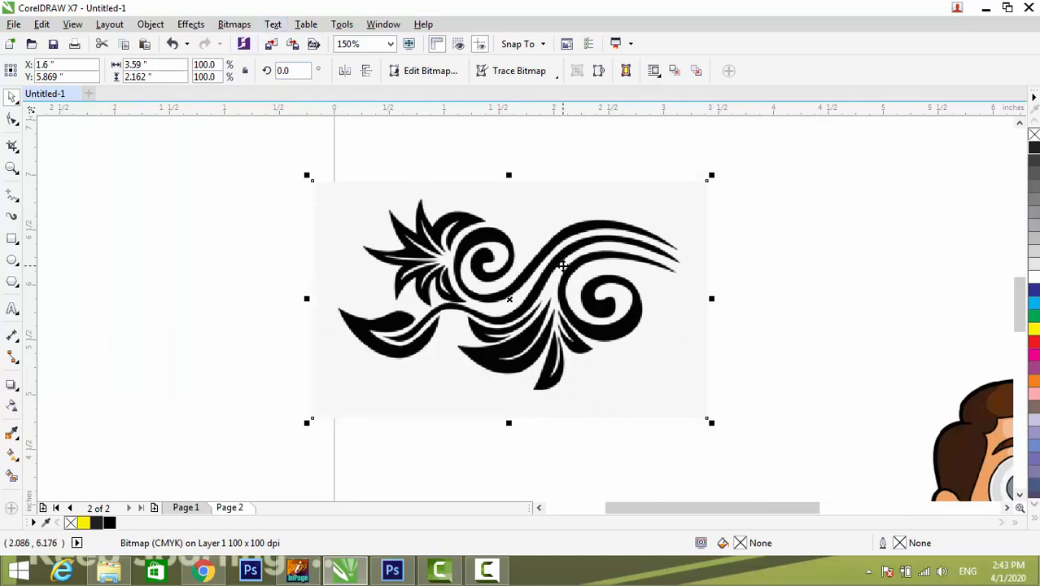
pyautogui.click(234, 24)
pyautogui.click(259, 45)
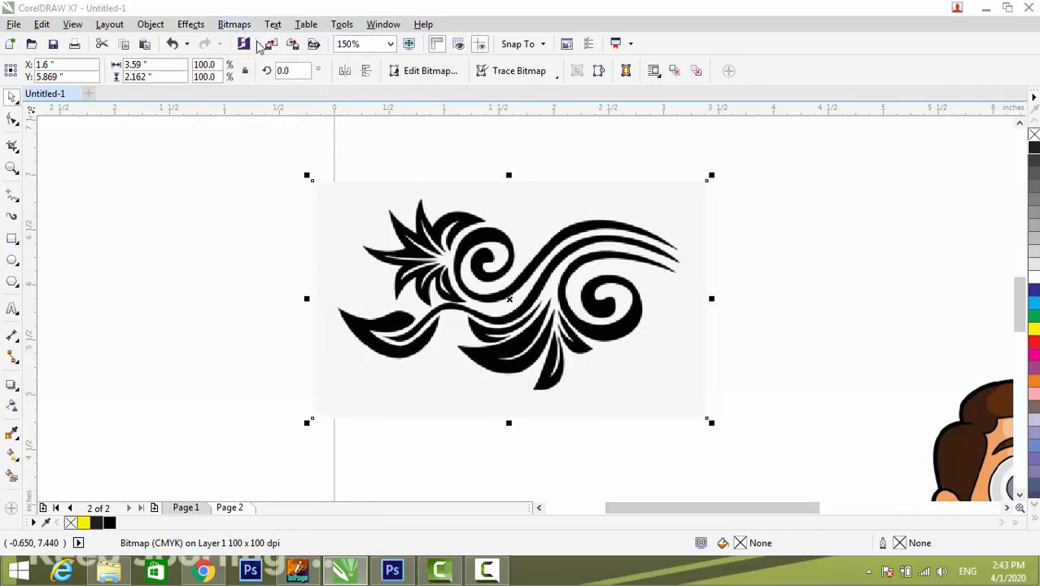
pyautogui.click(516, 242)
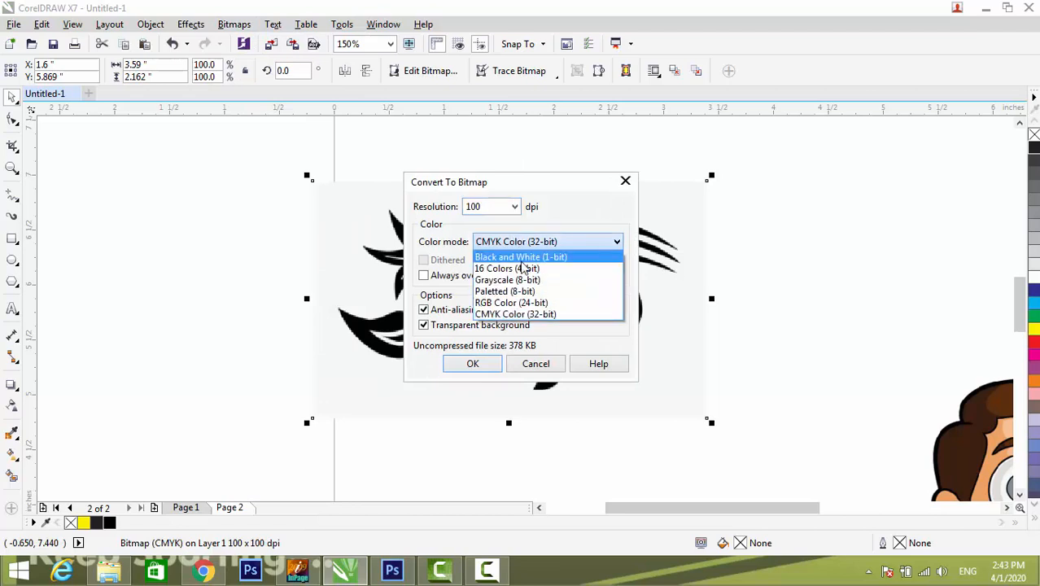
pyautogui.click(521, 257)
pyautogui.click(472, 363)
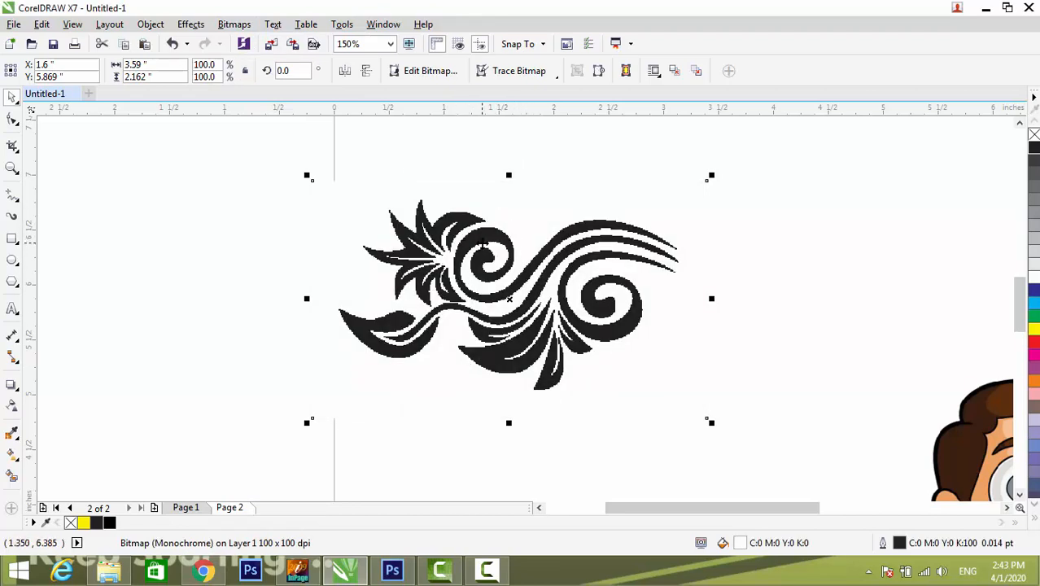
# - Trace the black-and-white ornament with a Clipart Outline Trace and place the resulting group well clear to the left of the bitmap
pyautogui.rightClick(483, 243)
pyautogui.moveTo(639, 167)
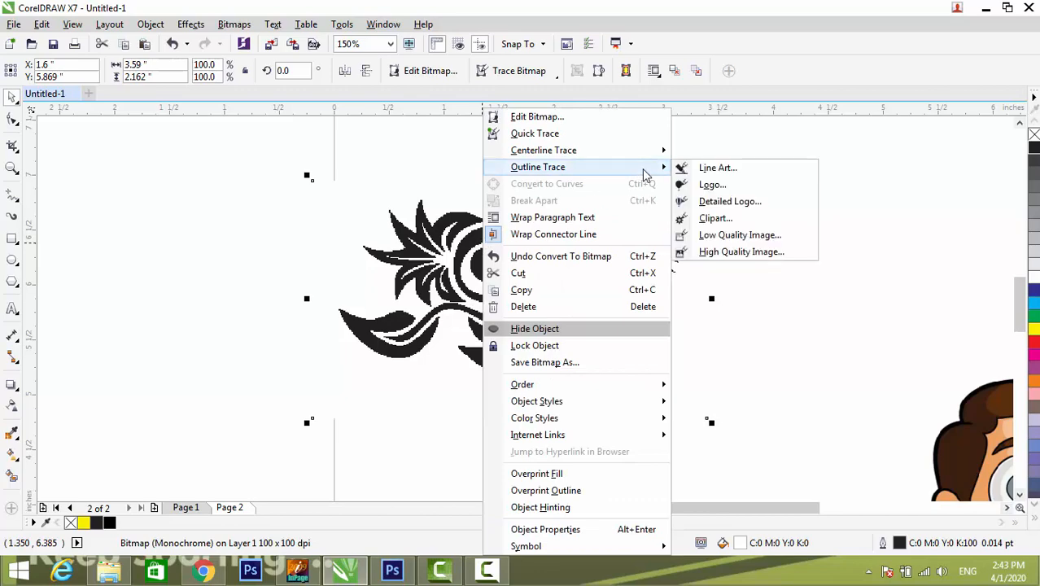
pyautogui.click(707, 225)
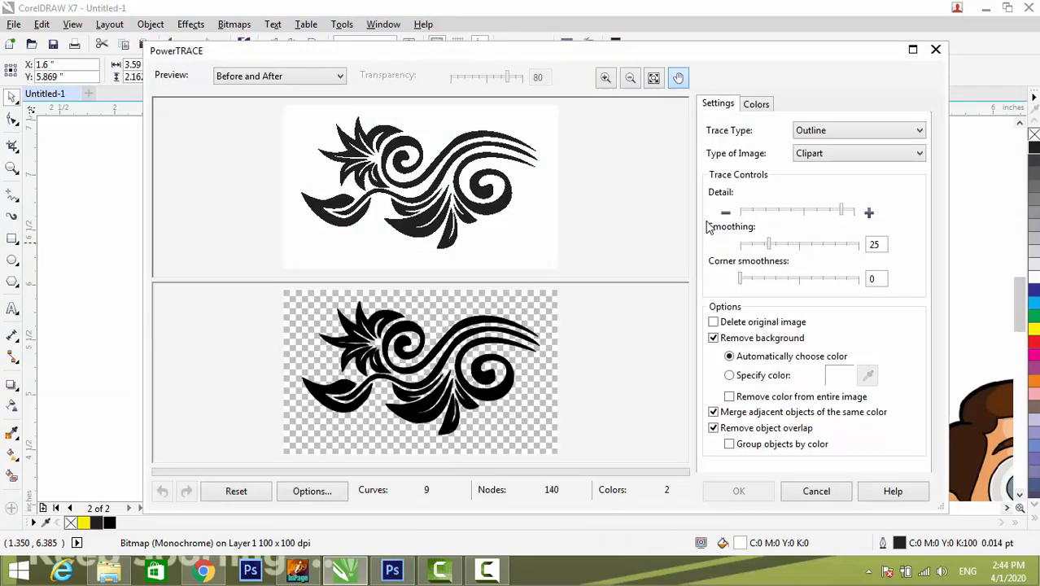
pyautogui.click(738, 491)
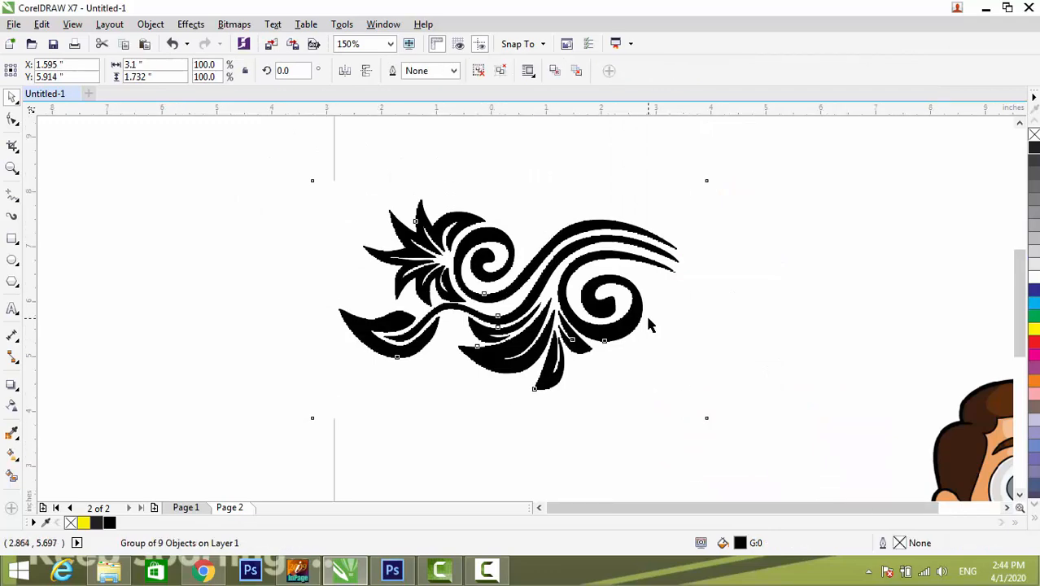
pyautogui.scroll(-1, 647, 317)
pyautogui.moveTo(579, 299); pyautogui.dragTo(359, 291)
# - Inspect the traced ornament's curves and fill the group with blue (C:100 M:100 Y:0 K:0)
pyautogui.scroll(2, 359, 291)
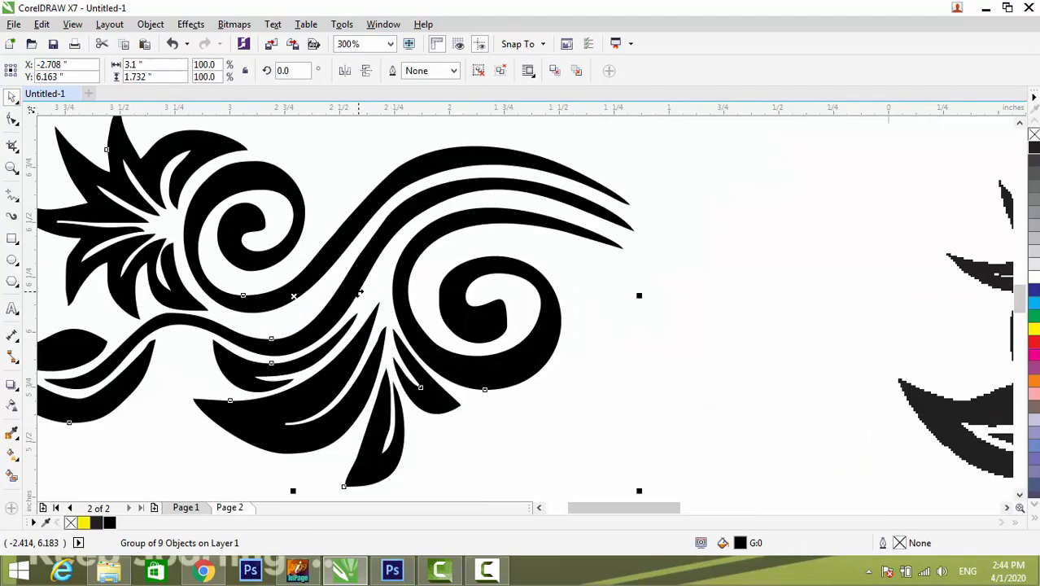
pyautogui.scroll(2, 131, 337)
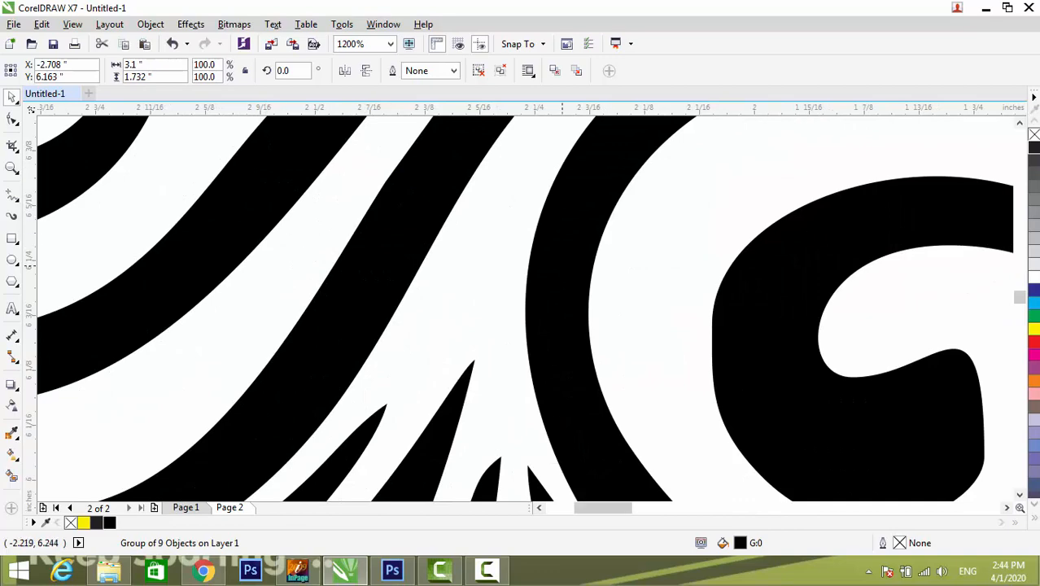
pyautogui.scroll(-2, 559, 285)
pyautogui.click(1033, 298)
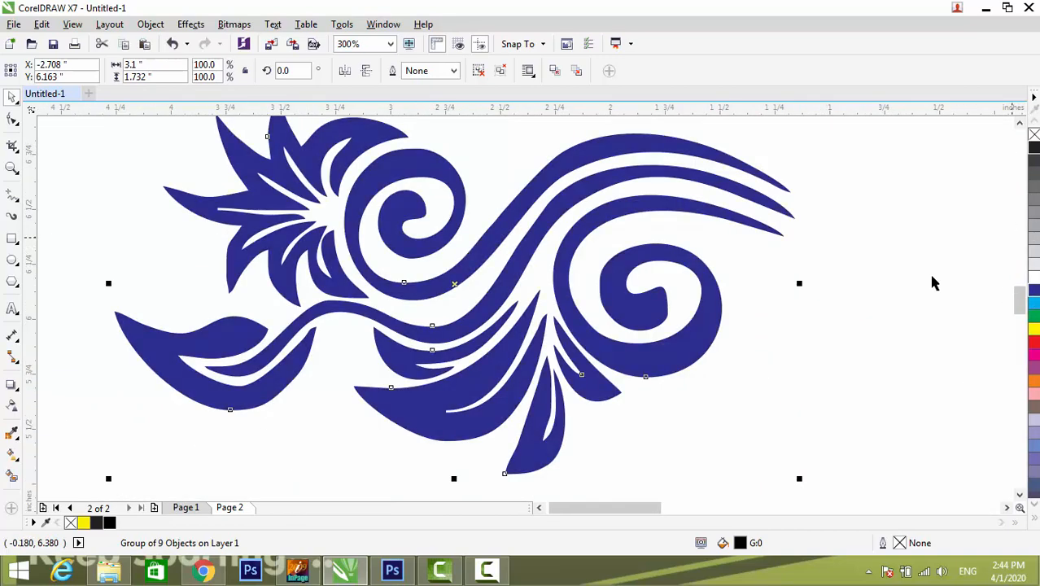
pyautogui.scroll(-1, 534, 215)
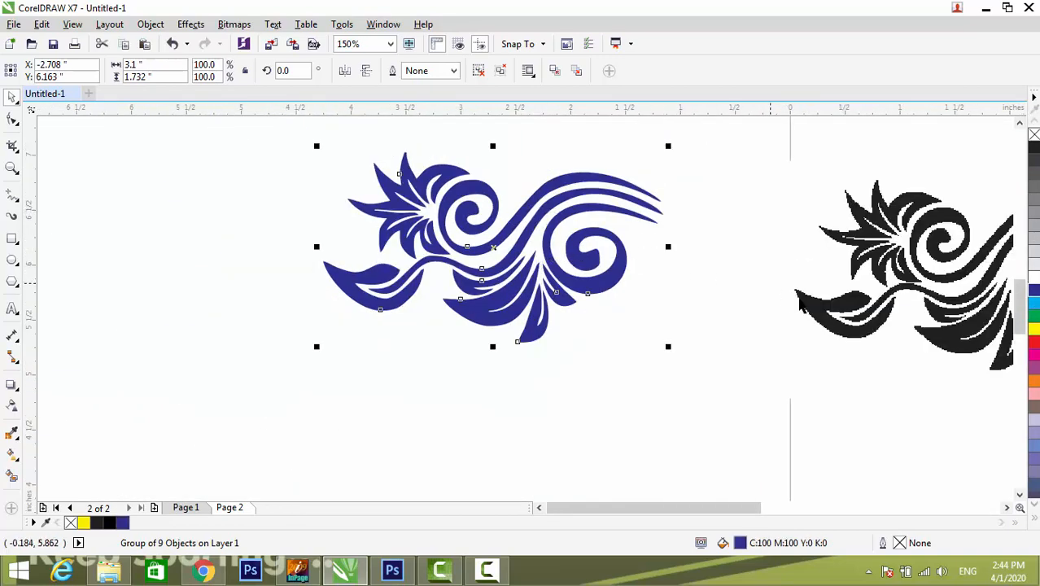
# - Bring the blue ornament trace close to the bitmap to compare their edges, and move it clear again
pyautogui.moveTo(592, 216); pyautogui.dragTo(717, 222)
pyautogui.moveTo(736, 163); pyautogui.dragTo(864, 289)
pyautogui.moveTo(737, 271); pyautogui.dragTo(460, 376)
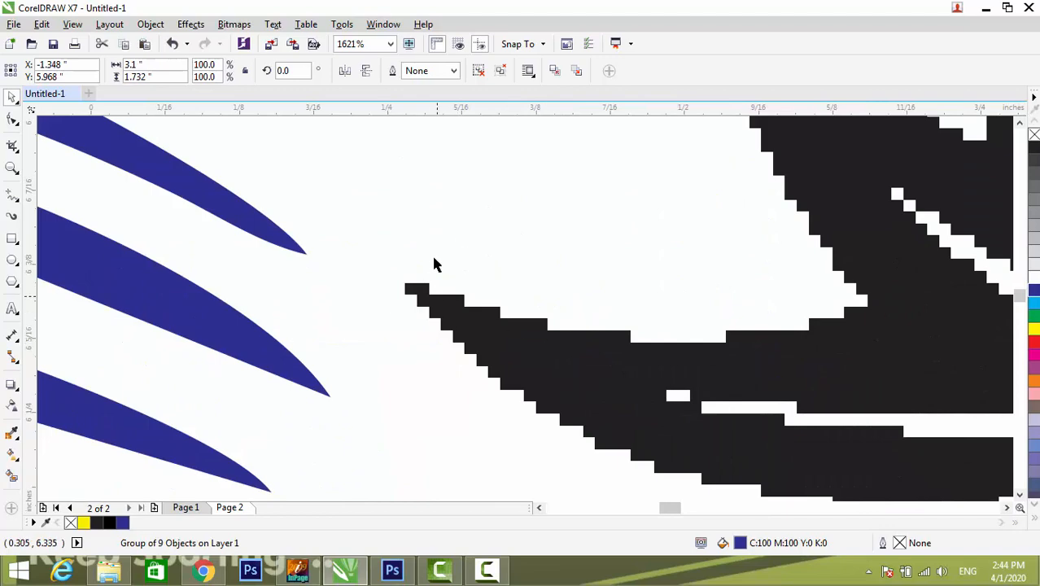
pyautogui.scroll(-4, 518, 236)
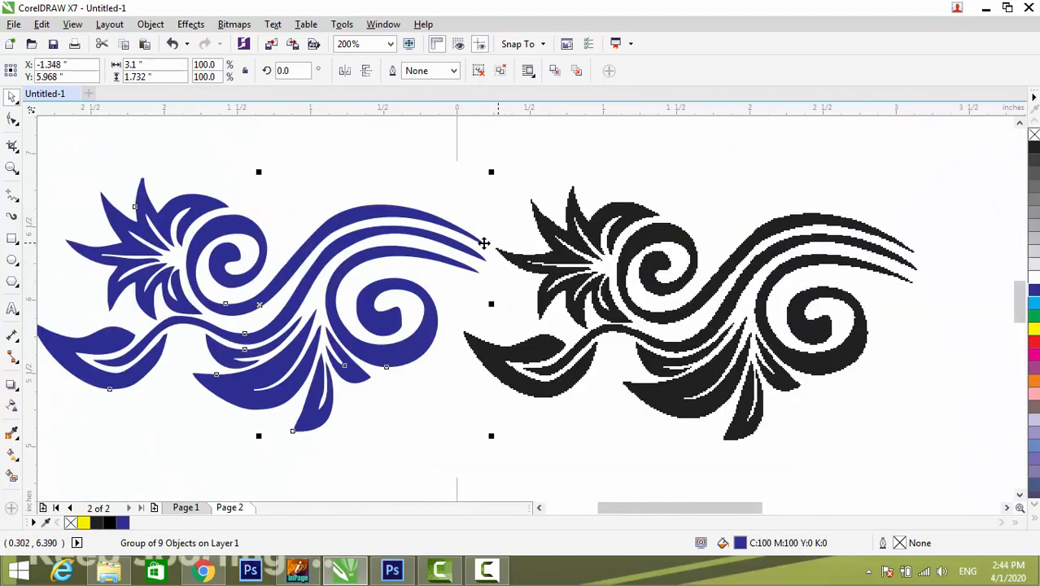
pyautogui.scroll(-1, 418, 236)
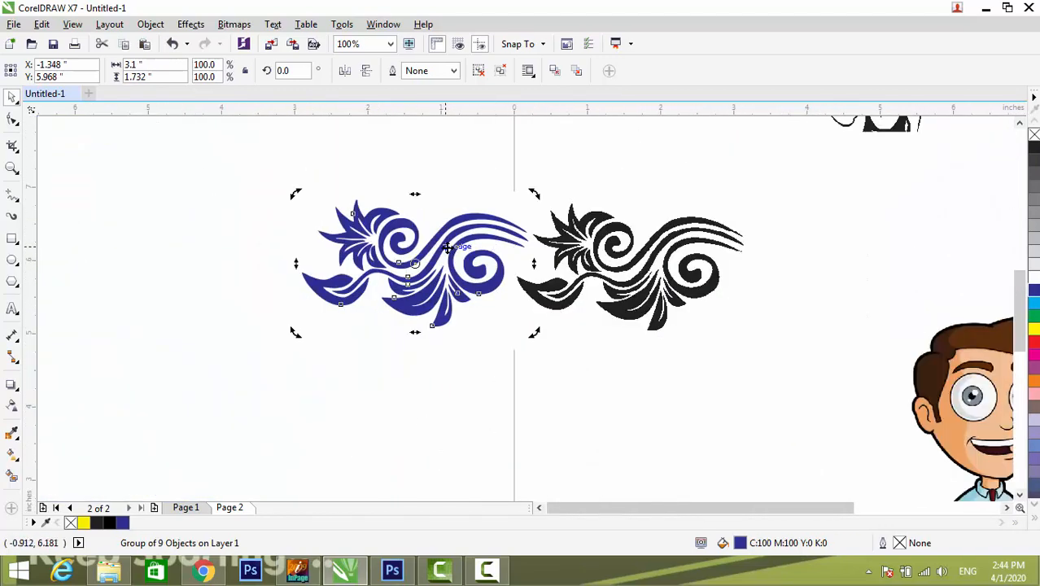
pyautogui.moveTo(446, 256); pyautogui.dragTo(347, 241)
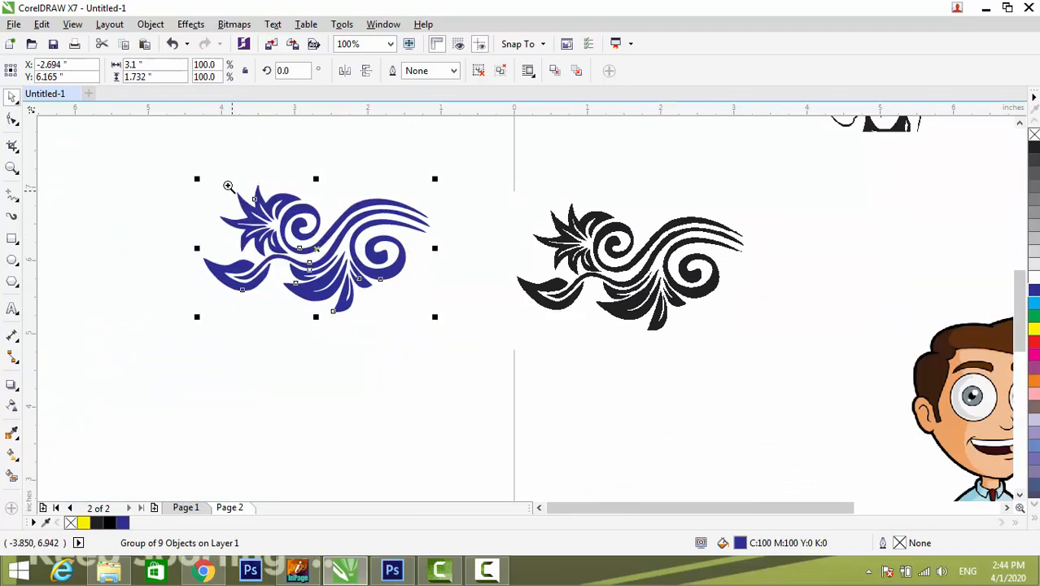
# - Examine the blue trace's leaf tips and curve edges up close
pyautogui.moveTo(224, 181); pyautogui.dragTo(325, 236)
pyautogui.scroll(2, 337, 244)
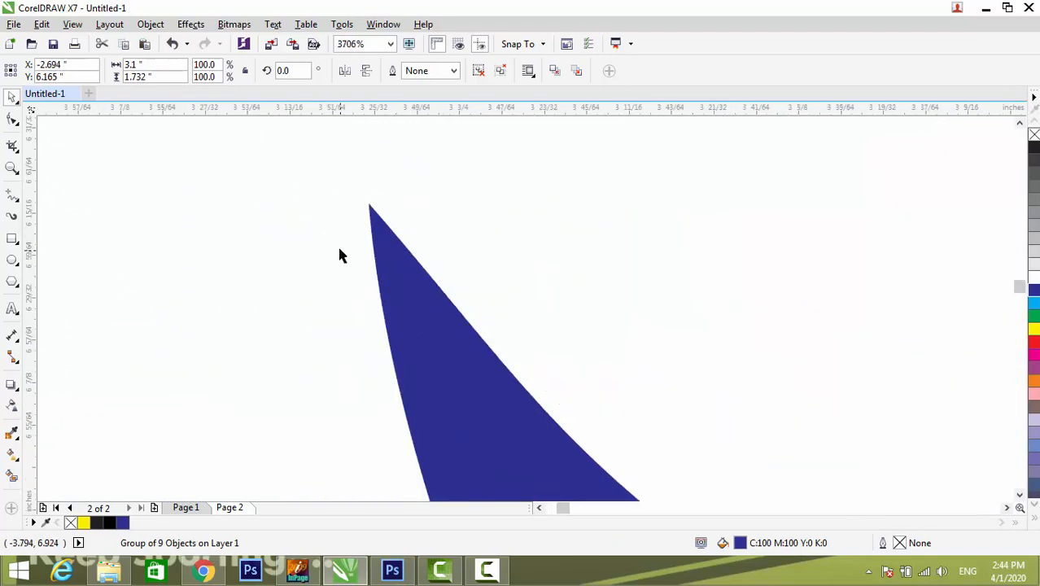
pyautogui.scroll(-6, 292, 185)
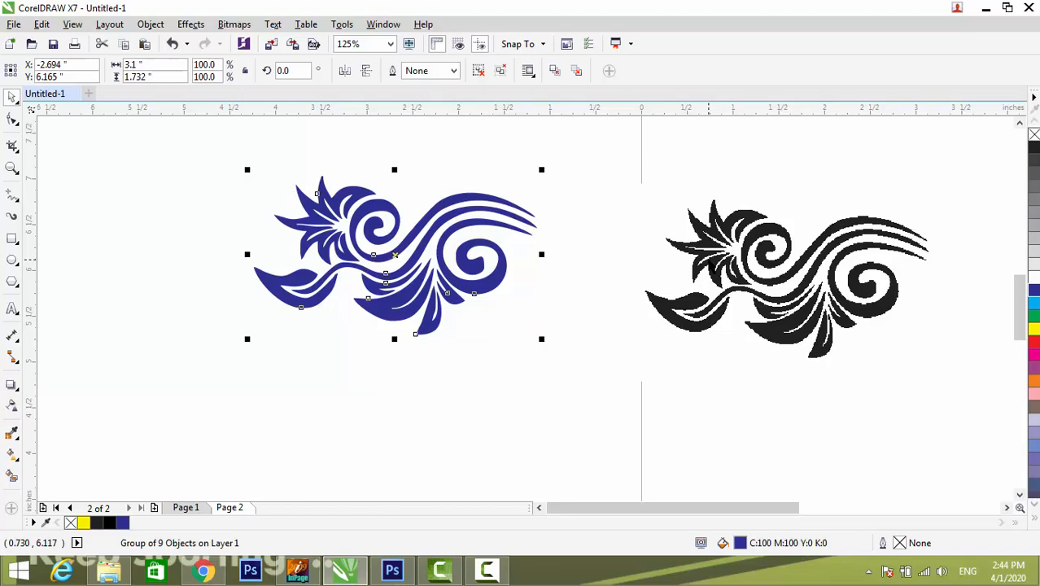
pyautogui.scroll(3, 470, 291)
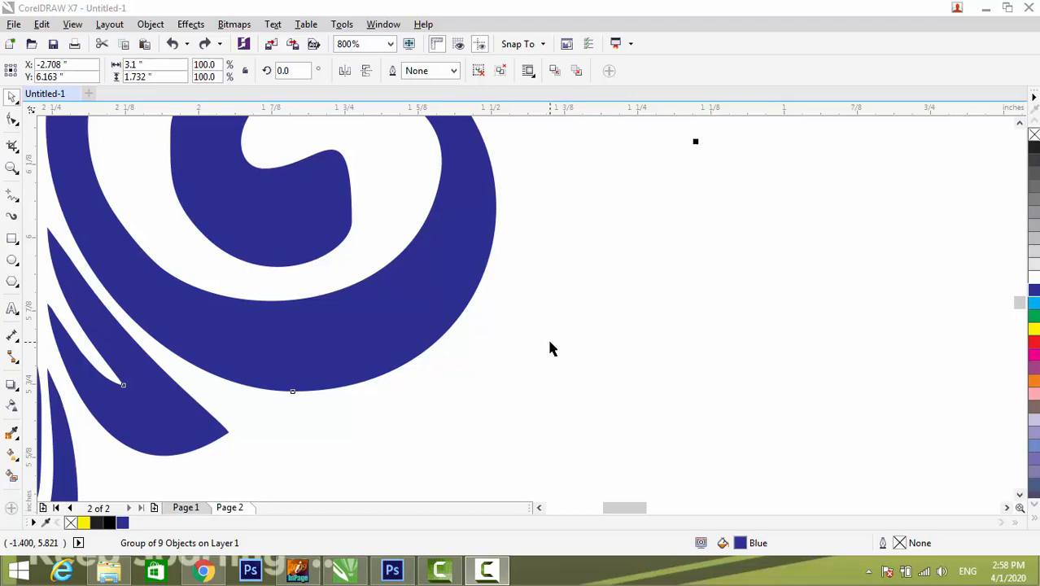
# - Scale the lower eagle bitmap outside the page to 41.8%, about 1.015 by 0.85 inches
pyautogui.click(545, 340)
pyautogui.scroll(-5, 542, 341)
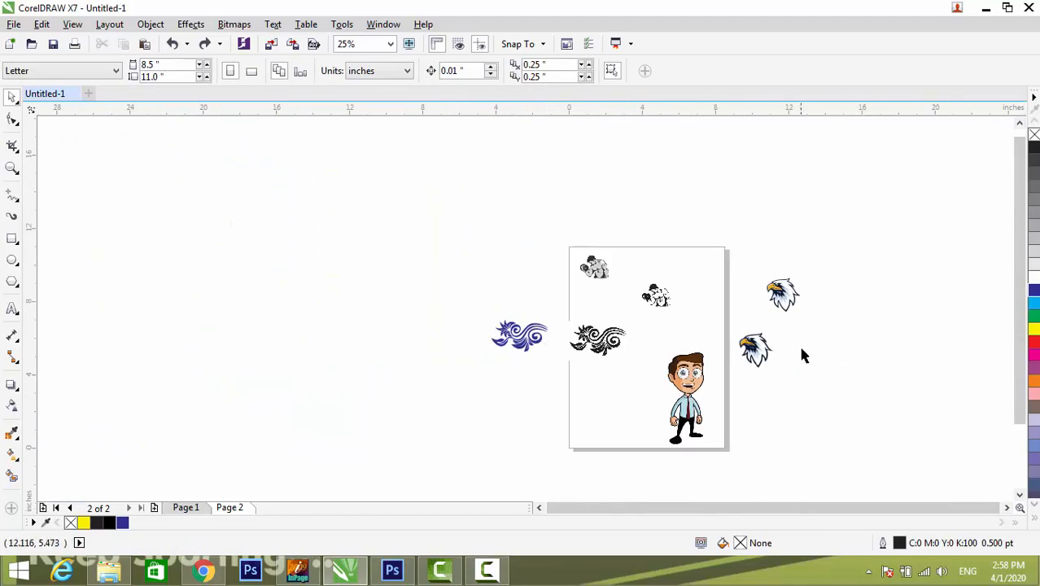
pyautogui.scroll(2, 802, 355)
pyautogui.scroll(-1, 599, 336)
pyautogui.rightClick(595, 335)
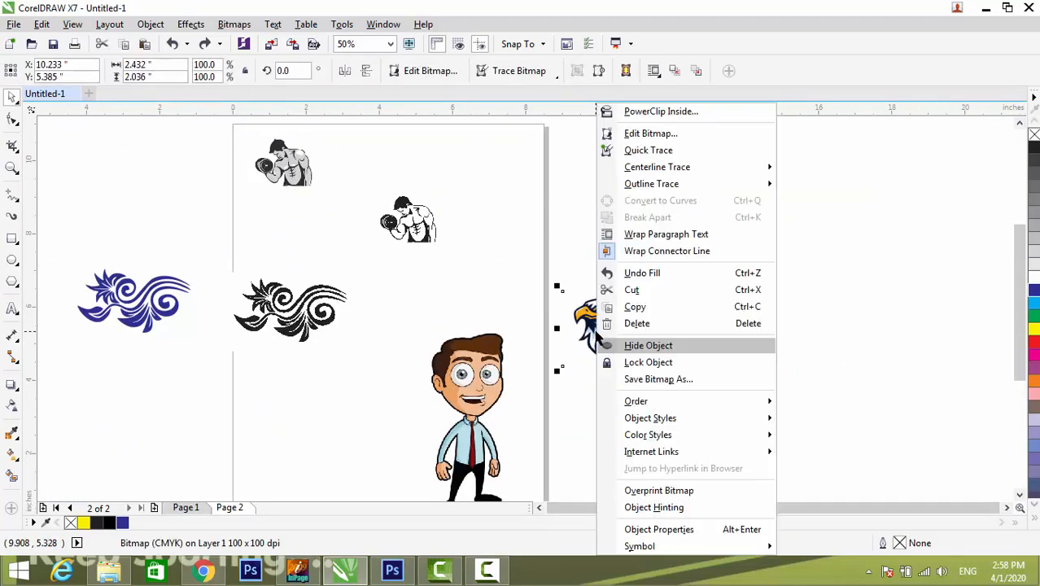
pyautogui.moveTo(753, 184)
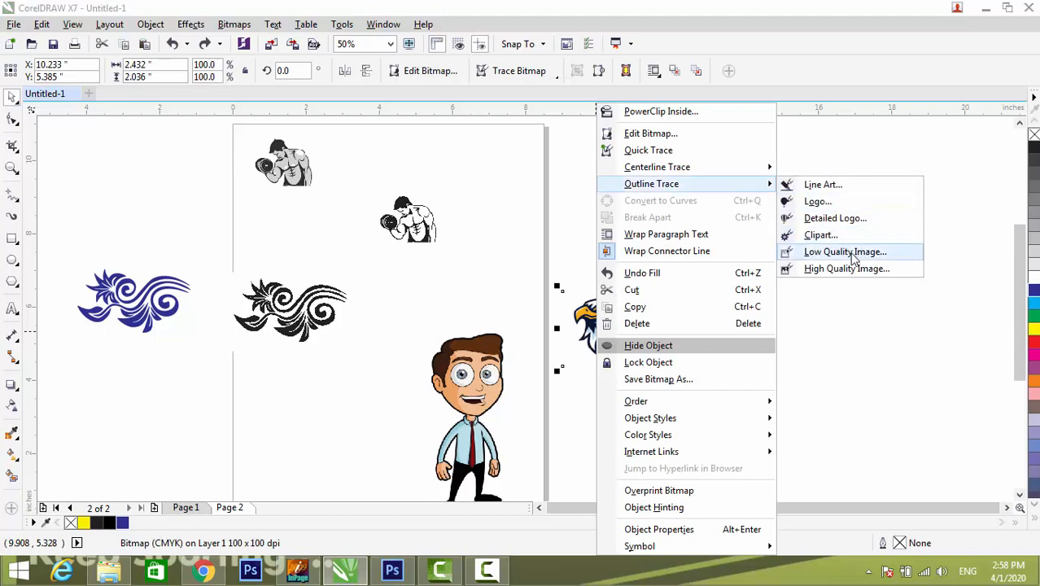
pyautogui.click(492, 237)
pyautogui.moveTo(661, 289); pyautogui.dragTo(652, 312)
pyautogui.scroll(2, 641, 342)
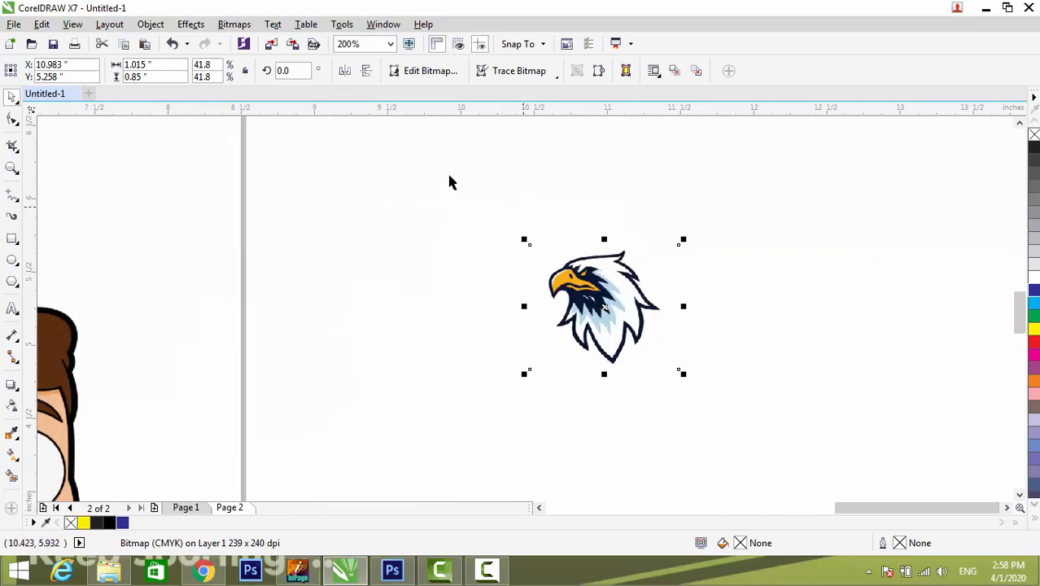
# - Convert the small eagle to a 100 dpi CMYK Color (32-bit) bitmap with anti-aliasing and transparent background
pyautogui.click(234, 25)
pyautogui.click(292, 43)
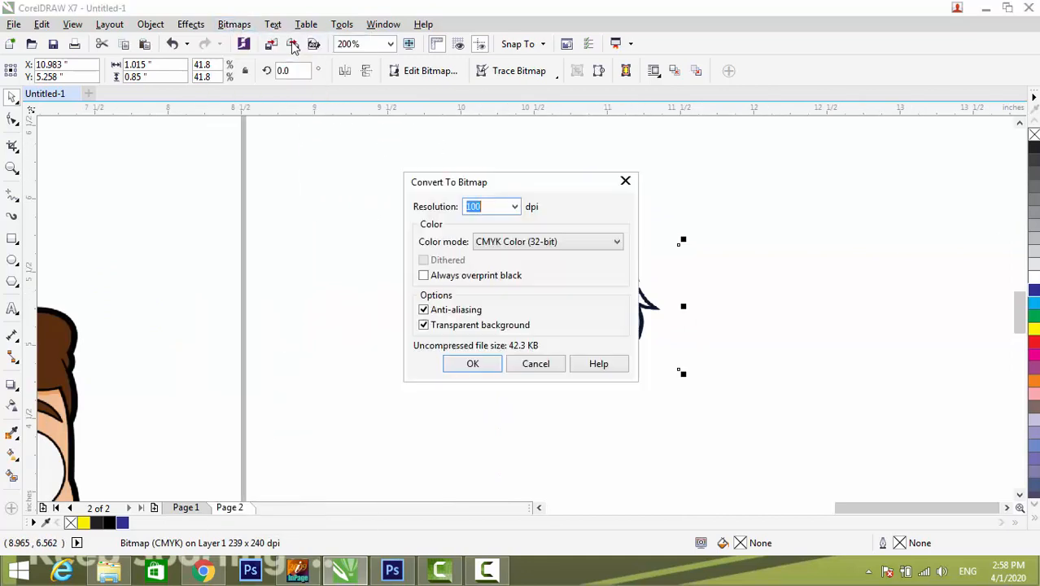
pyautogui.click(469, 366)
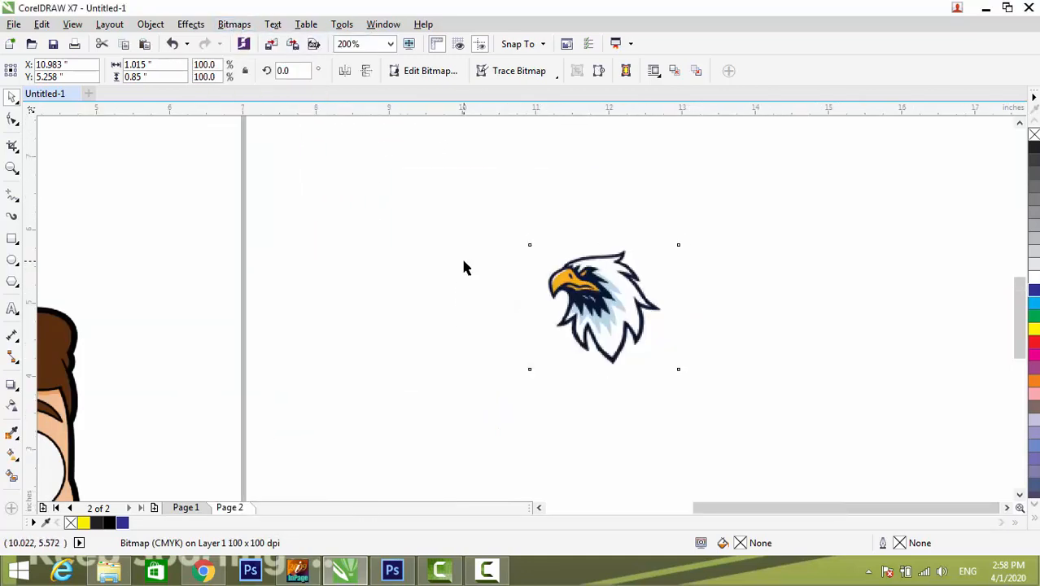
pyautogui.scroll(-1, 464, 267)
pyautogui.scroll(4, 574, 314)
pyautogui.scroll(-2, 534, 272)
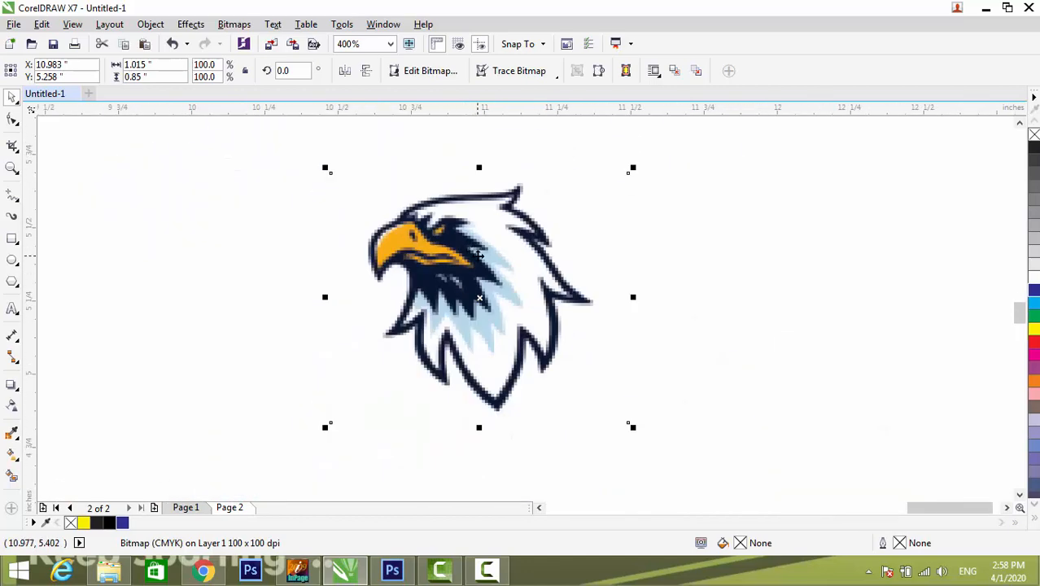
# - Try a Low Quality Image outline trace of the eagle beside the bitmap for comparison, and delete it
pyautogui.rightClick(495, 235)
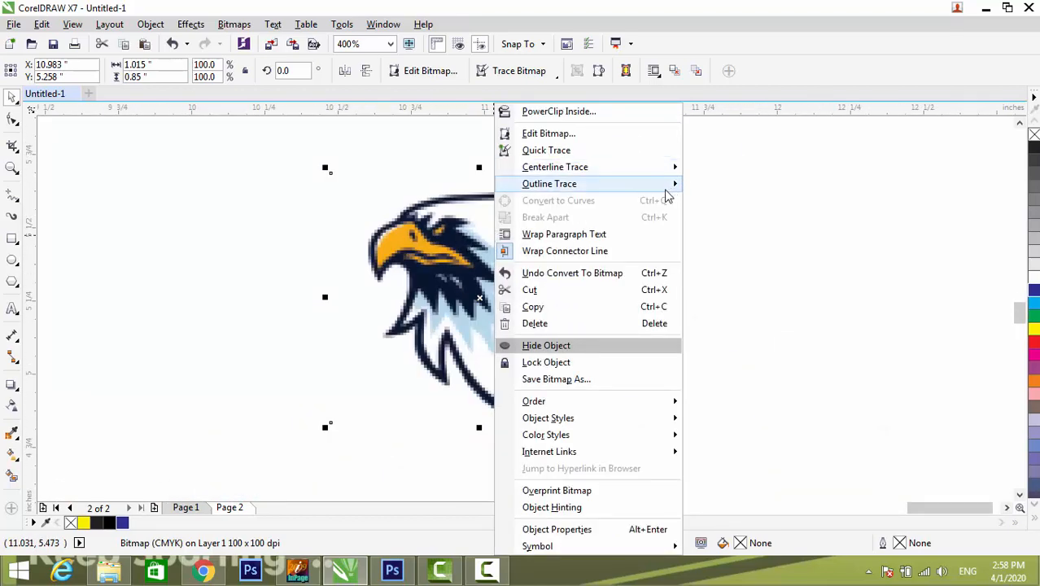
pyautogui.moveTo(663, 186)
pyautogui.click(736, 252)
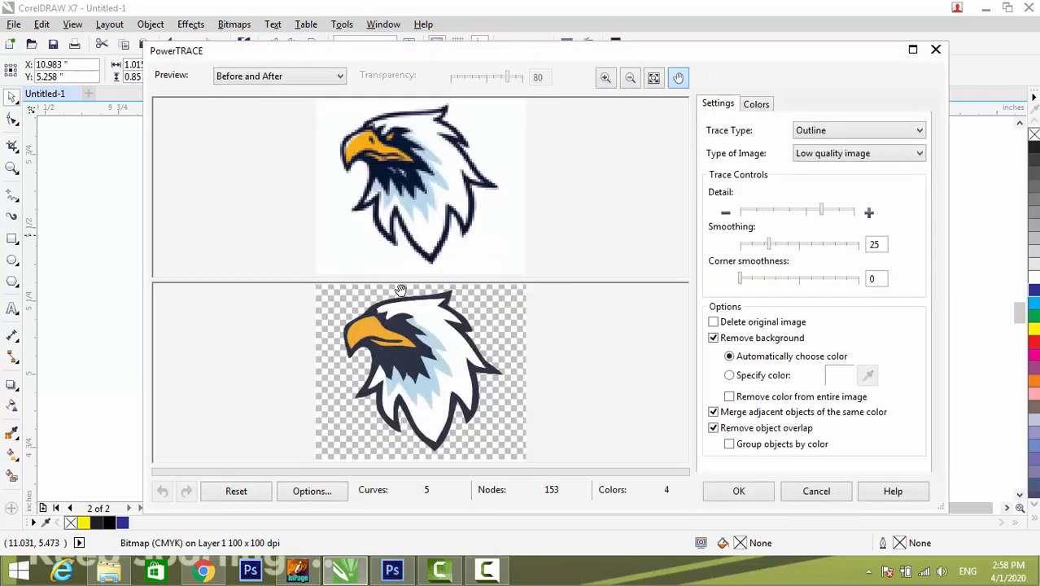
pyautogui.click(738, 491)
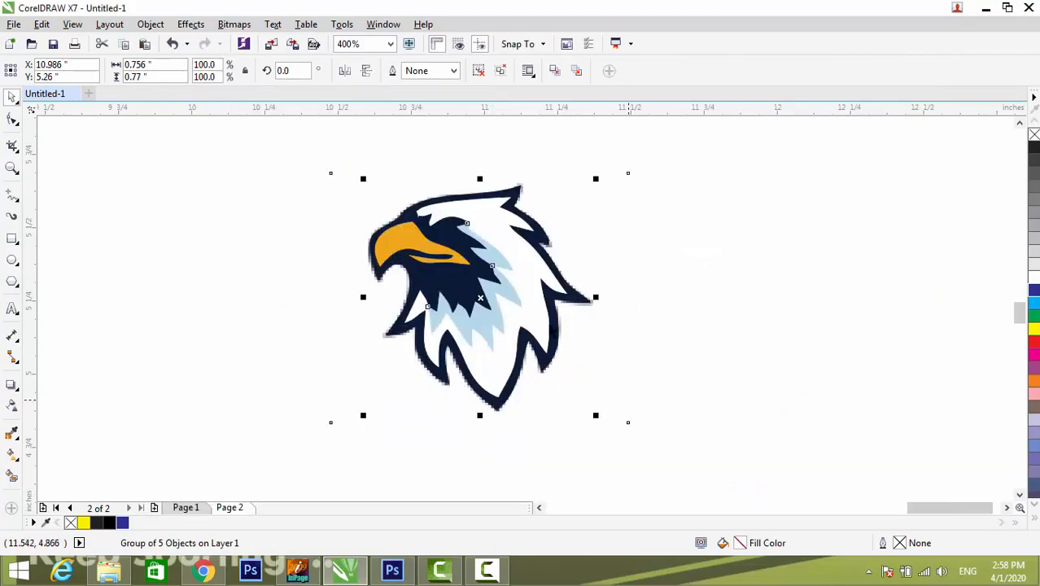
pyautogui.moveTo(482, 255)
pyautogui.mouseDown()
pyautogui.moveTo(792, 281)
pyautogui.moveTo(792, 250)
pyautogui.mouseUp()
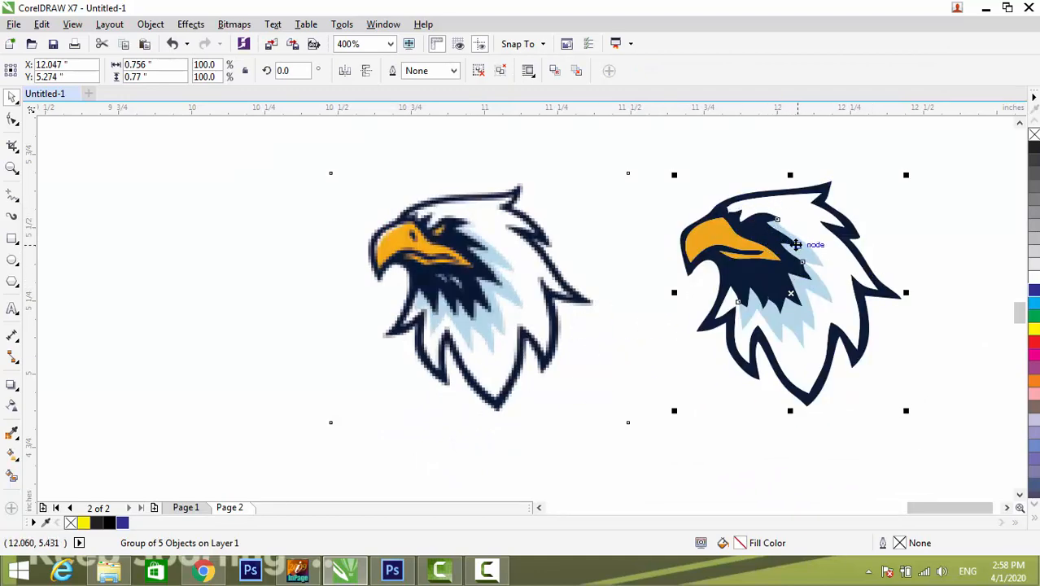
pyautogui.scroll(2, 793, 245)
pyautogui.scroll(-2, 648, 237)
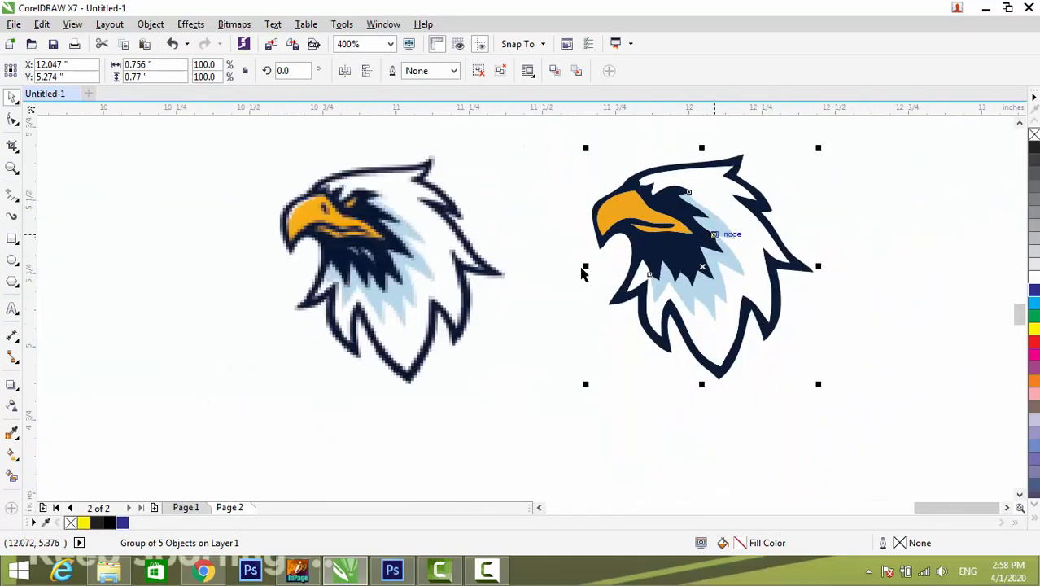
pyautogui.press('Delete')
# - Trace the eagle with a High Quality Image Outline Trace and place the trace to the right of the bitmap
pyautogui.rightClick(376, 216)
pyautogui.moveTo(518, 184)
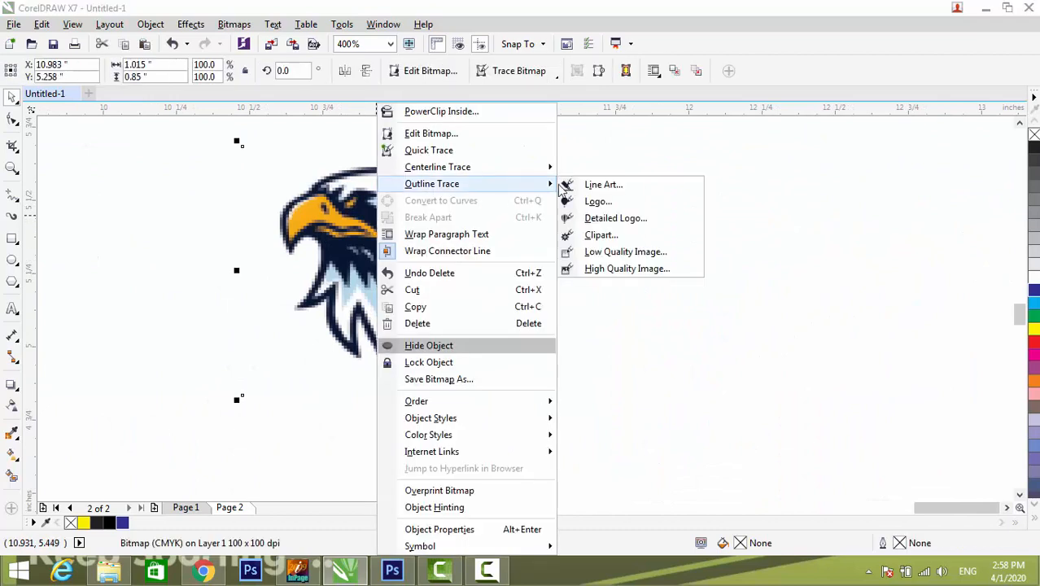
pyautogui.click(626, 268)
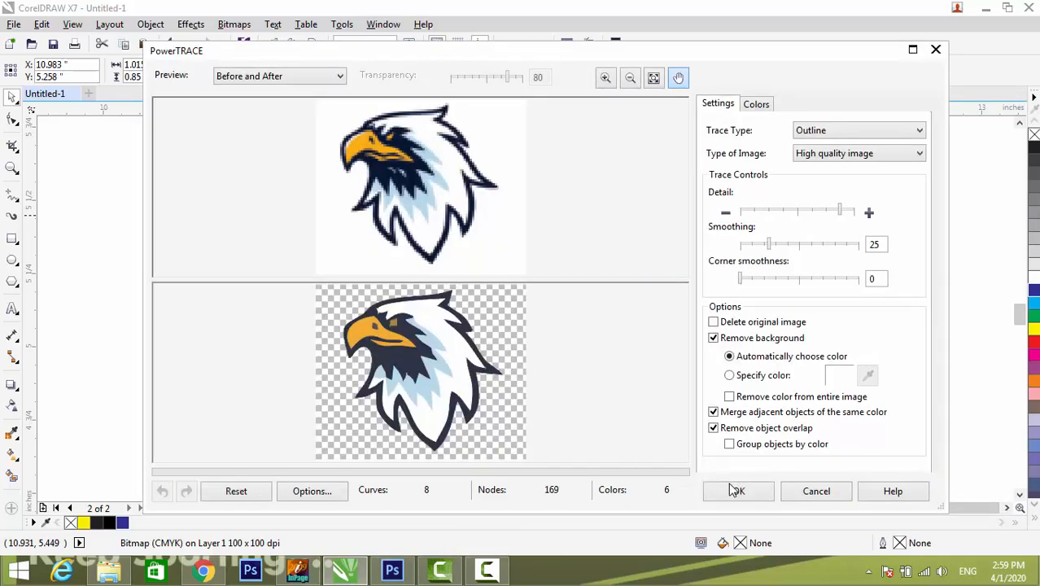
pyautogui.click(735, 491)
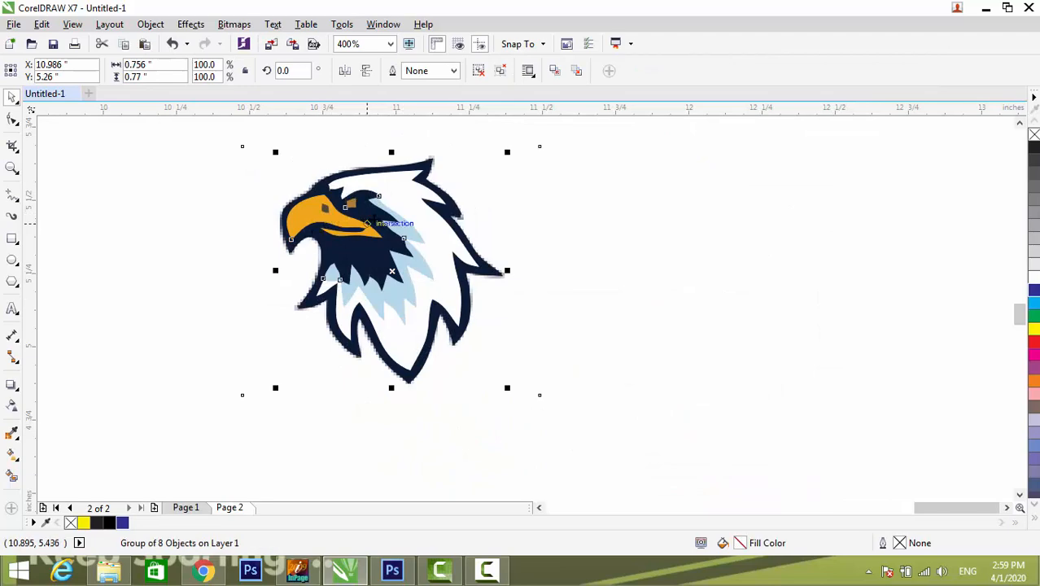
pyautogui.moveTo(360, 224); pyautogui.dragTo(607, 216)
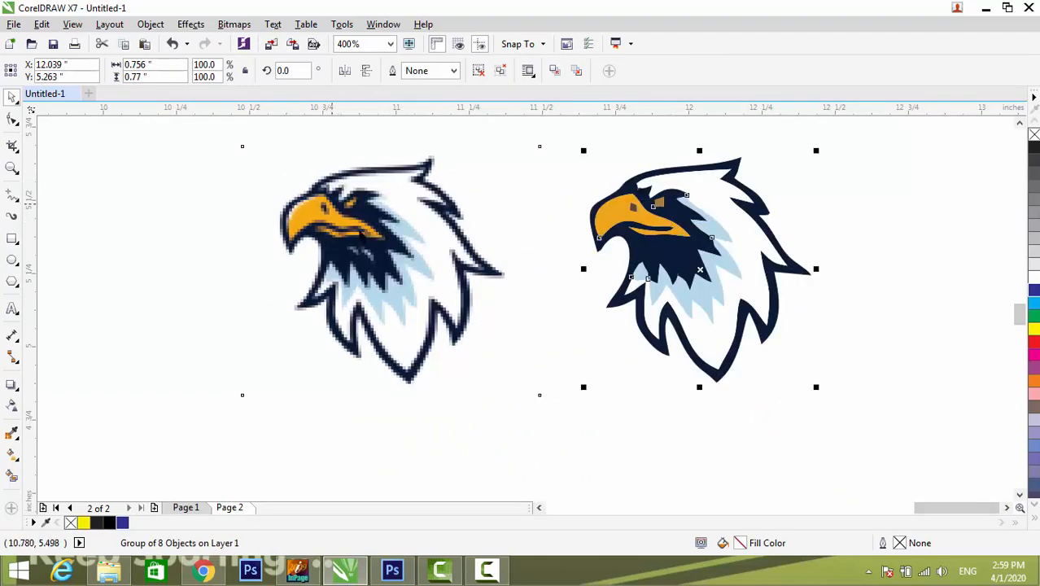
# - Compare the High Quality Image trace of the eagle with its pixelated bitmap up close, and delete the trace
pyautogui.scroll(3, 719, 193)
pyautogui.scroll(-1, 644, 259)
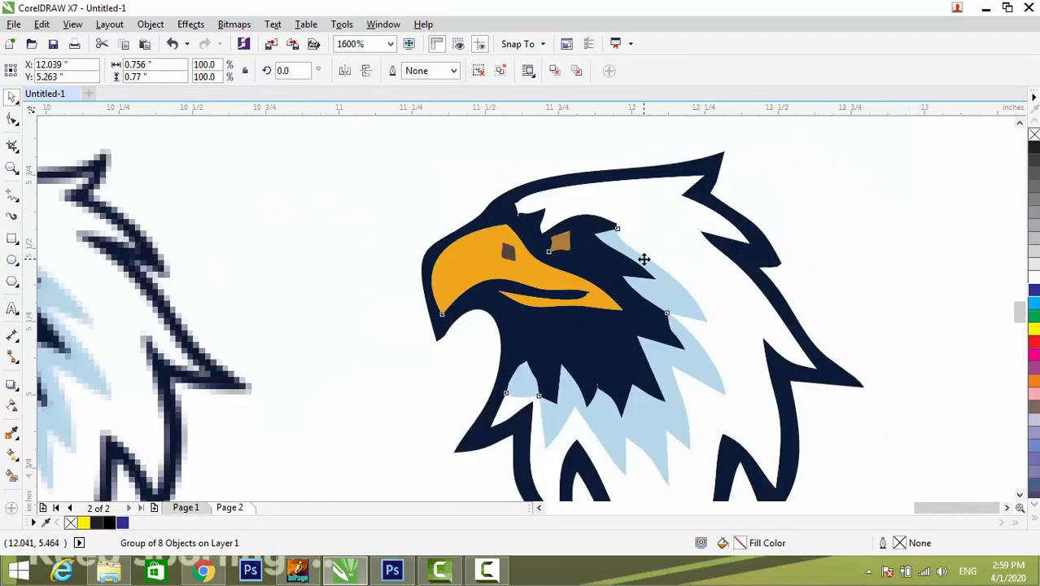
pyautogui.scroll(-2, 644, 259)
pyautogui.scroll(3, 316, 266)
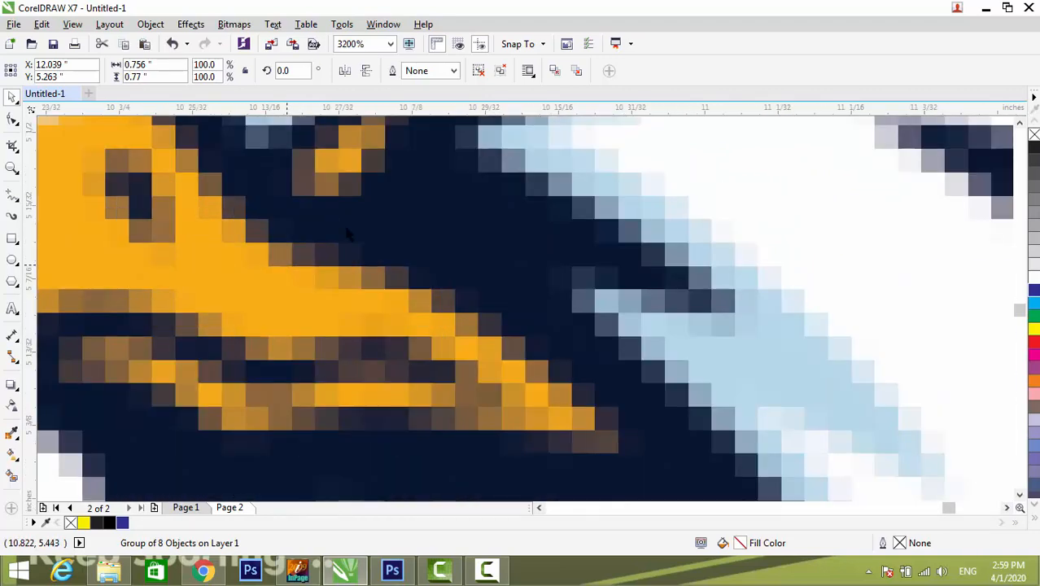
pyautogui.scroll(-3, 395, 216)
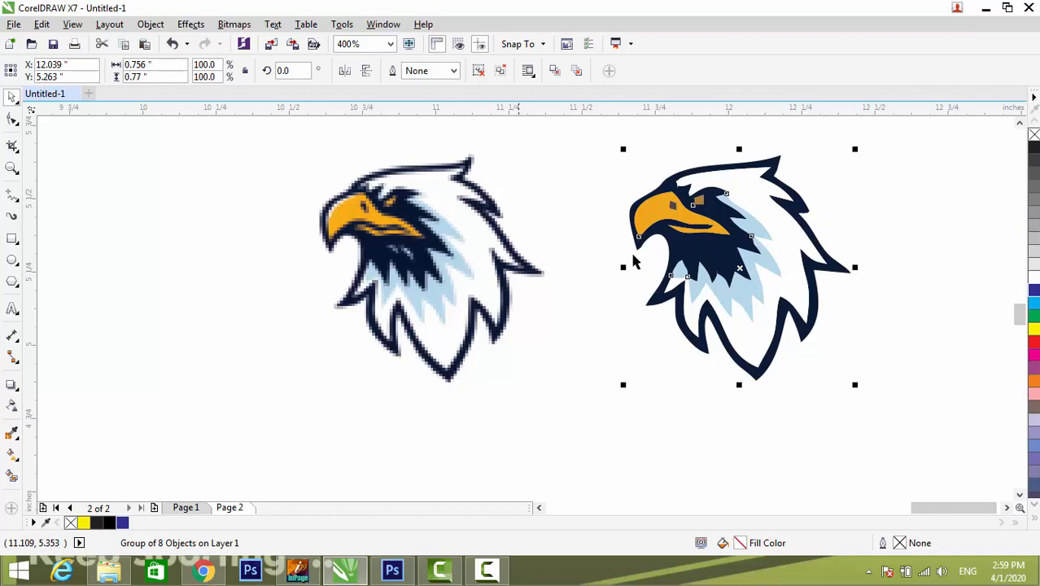
pyautogui.press('Delete')
pyautogui.scroll(-1, 531, 210)
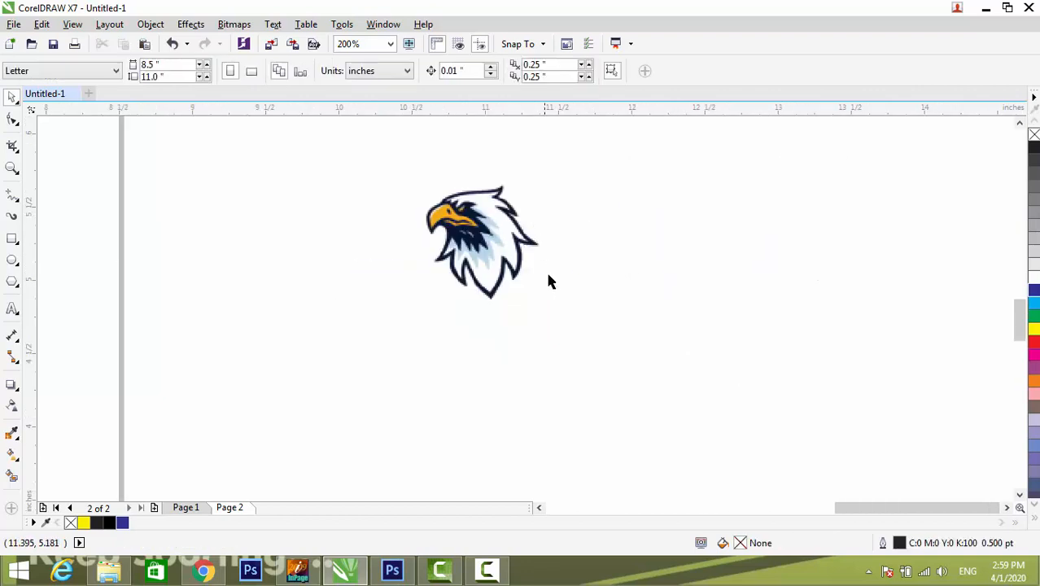
# - Undo the recent edits to the small eagle back to the state before its 100 dpi conversion
pyautogui.hotkey('ctrl', 'z')
pyautogui.hotkey('ctrl', 'z')
pyautogui.hotkey('ctrl', 'z')
pyautogui.hotkey('ctrl', 'z')
pyautogui.hotkey('ctrl', 'z')
pyautogui.hotkey('ctrl', 'z')
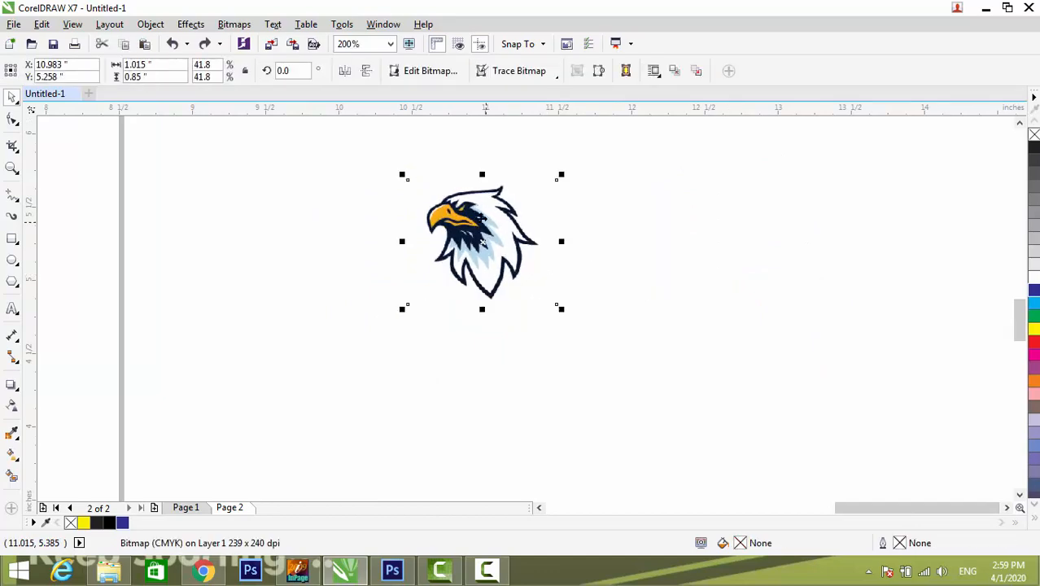
# - Try converting the small eagle to a 100 dpi CMYK Color (32-bit) bitmap with anti-aliasing and transparent background
pyautogui.scroll(3, 469, 210)
pyautogui.scroll(-1, 470, 209)
pyautogui.scroll(4, 410, 175)
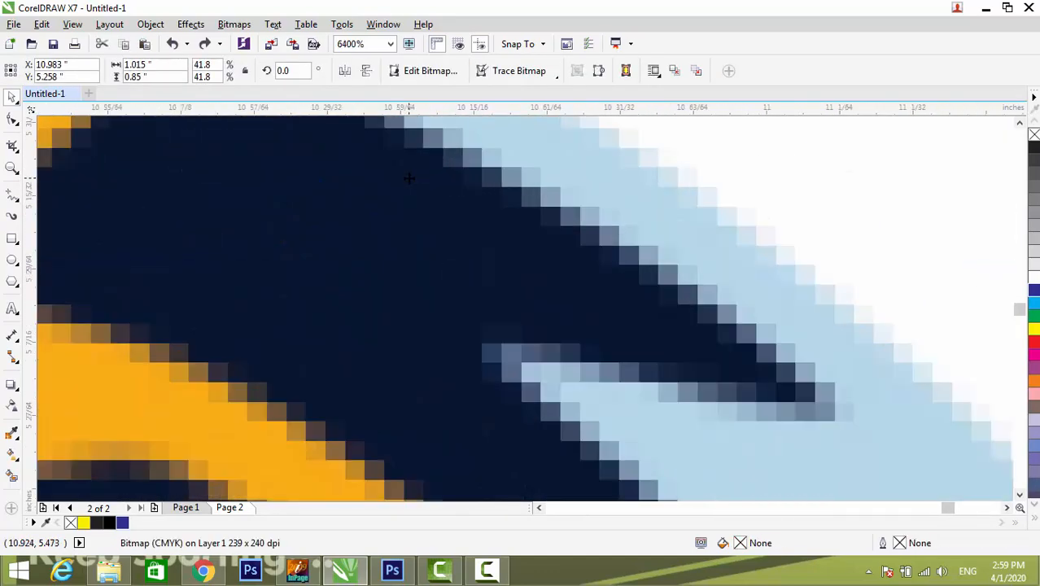
pyautogui.scroll(-2, 397, 173)
pyautogui.click(233, 24)
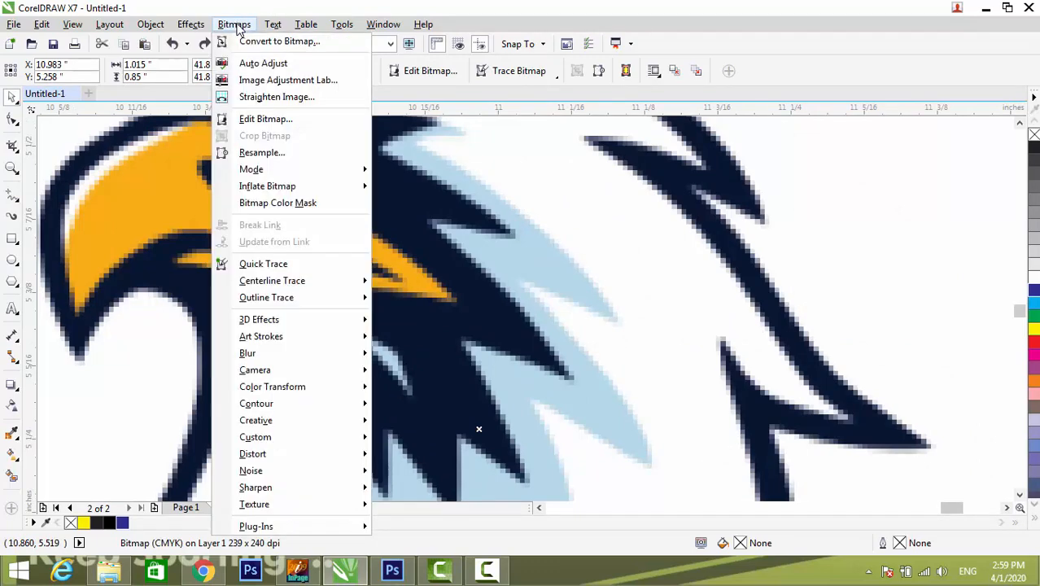
pyautogui.click(273, 39)
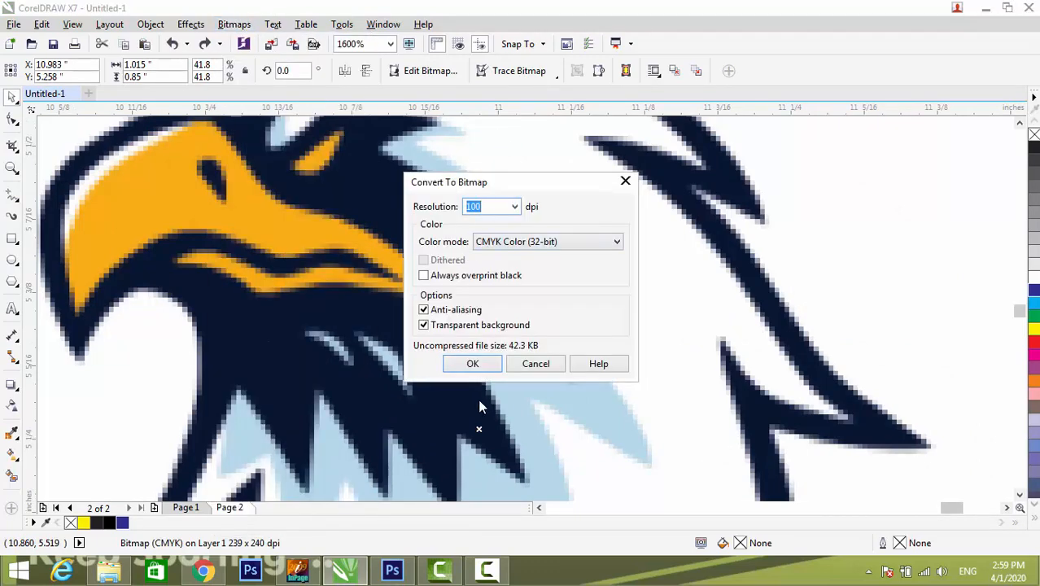
pyautogui.click(472, 363)
pyautogui.scroll(-2, 460, 318)
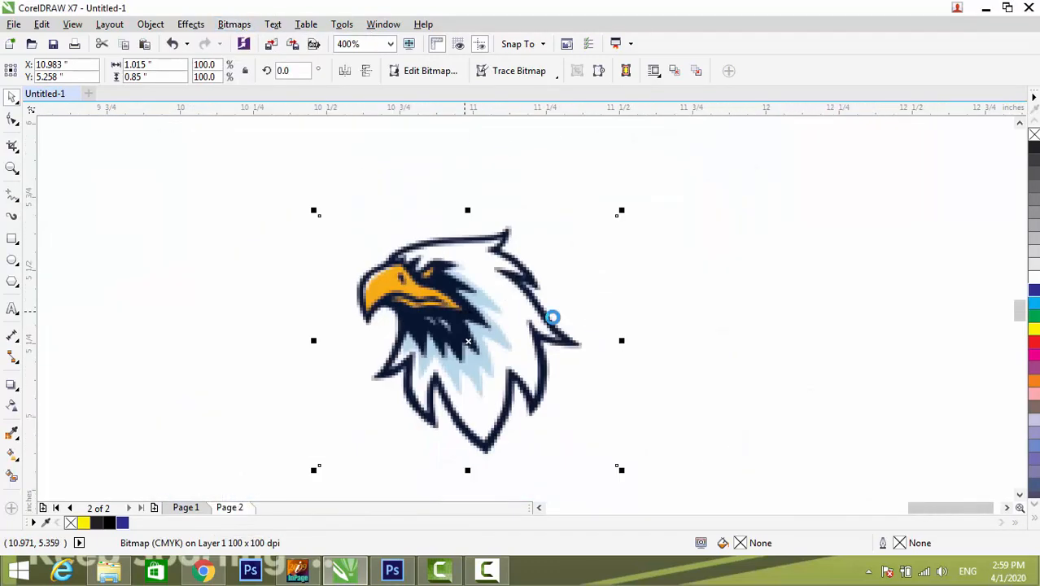
pyautogui.click(728, 286)
# - Trace the full-resolution small eagle with a High Quality Image Outline Trace and place the trace to the right of the bitmap
pyautogui.rightClick(540, 302)
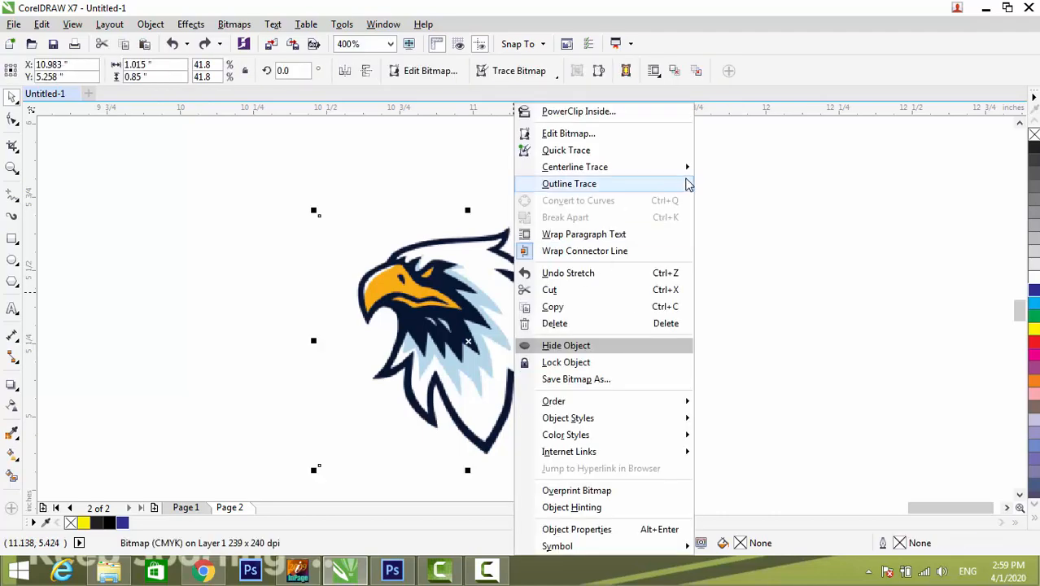
pyautogui.moveTo(684, 184)
pyautogui.click(736, 272)
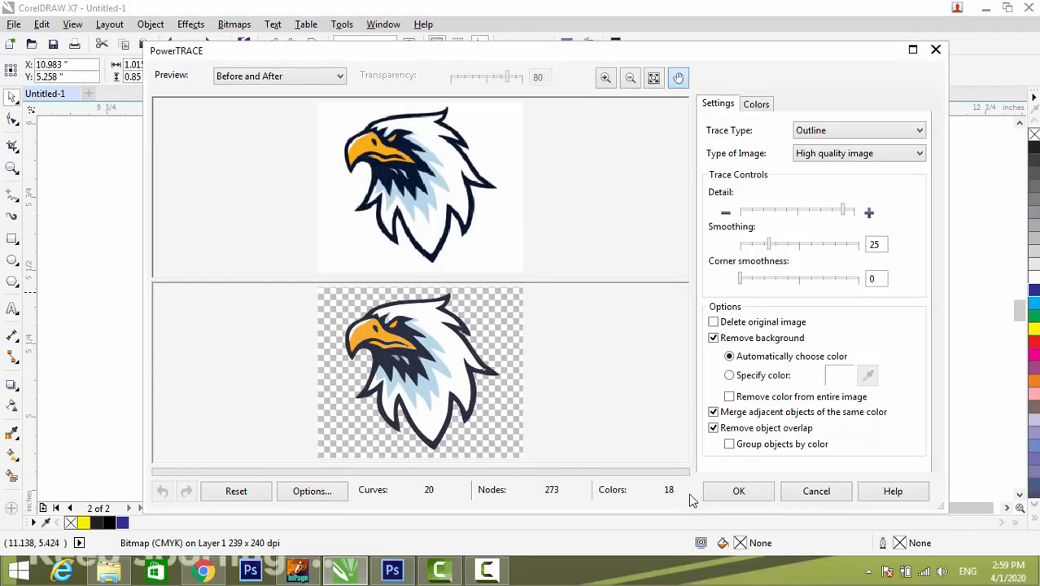
pyautogui.click(737, 492)
pyautogui.moveTo(476, 348)
pyautogui.mouseDown()
pyautogui.moveTo(774, 326)
pyautogui.moveTo(737, 303)
pyautogui.mouseUp()
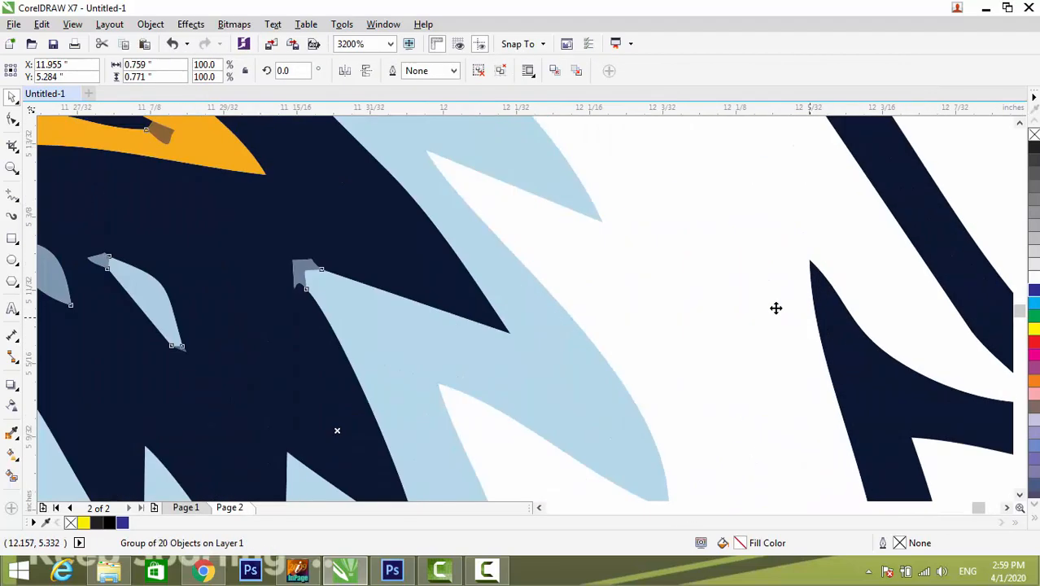
pyautogui.scroll(3, 799, 316)
pyautogui.scroll(-3, 634, 313)
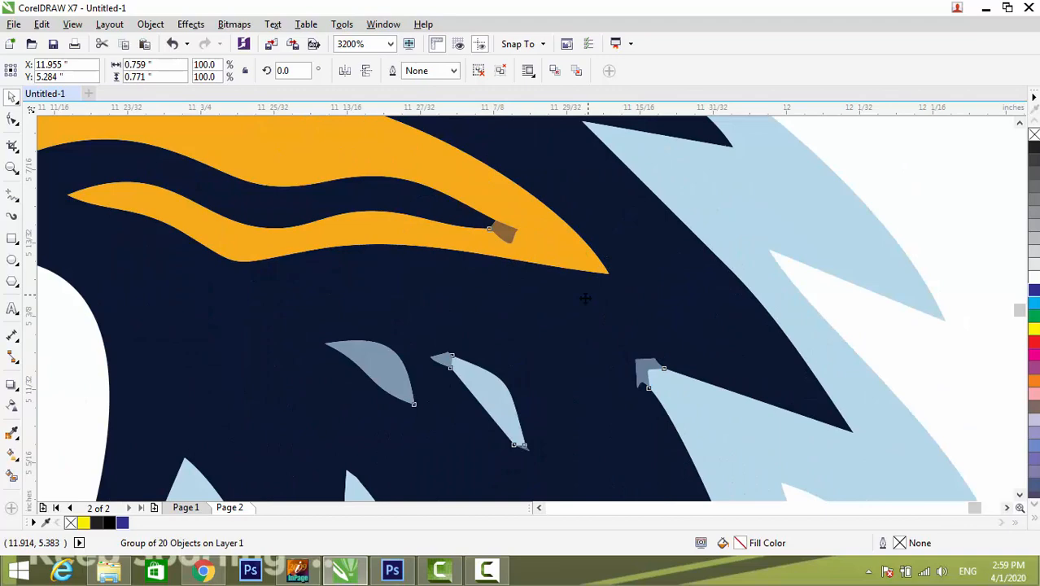
pyautogui.scroll(-3, 585, 299)
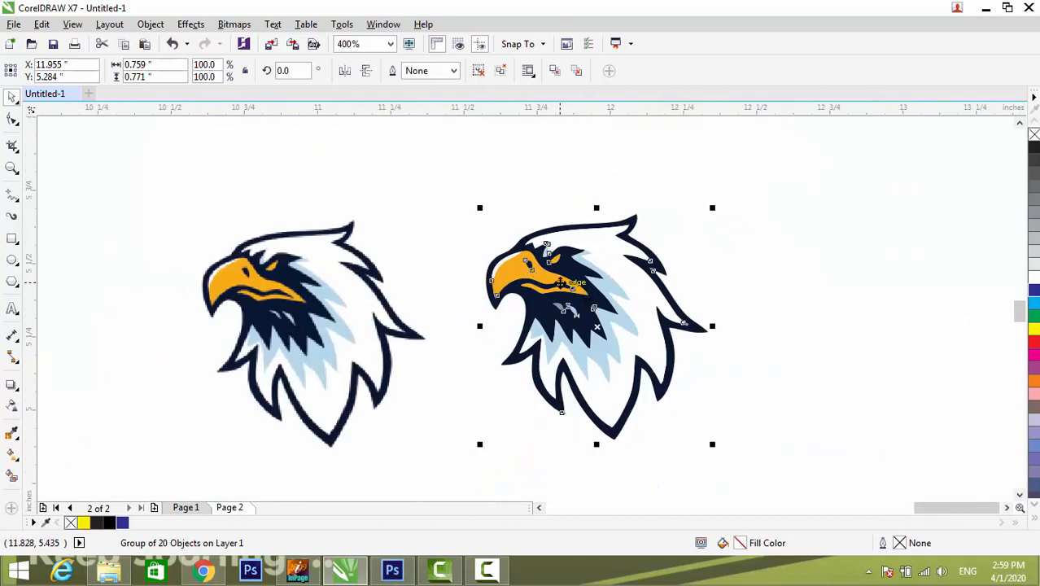
pyautogui.scroll(-2, 560, 282)
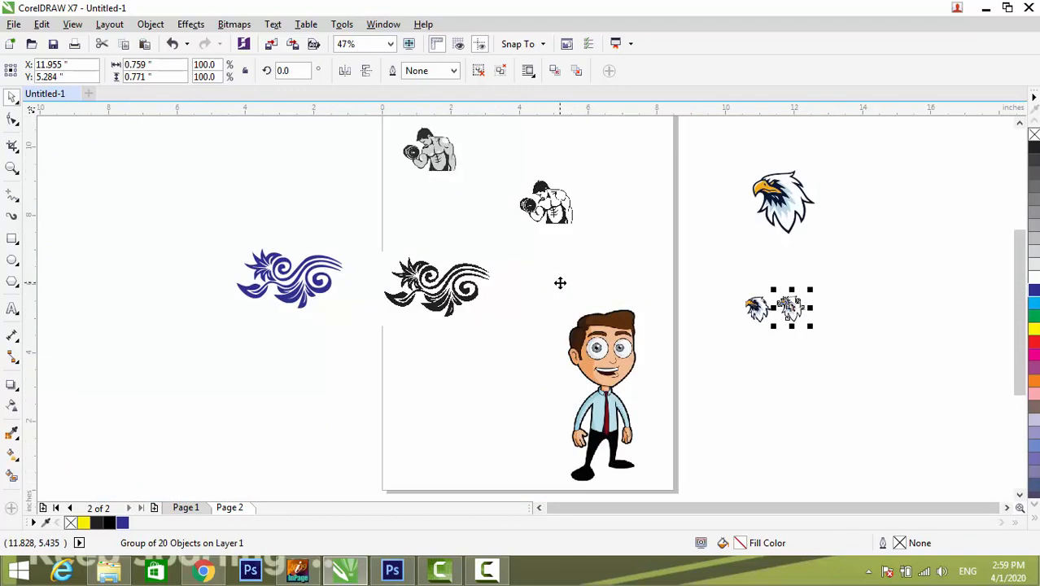
pyautogui.click(720, 424)
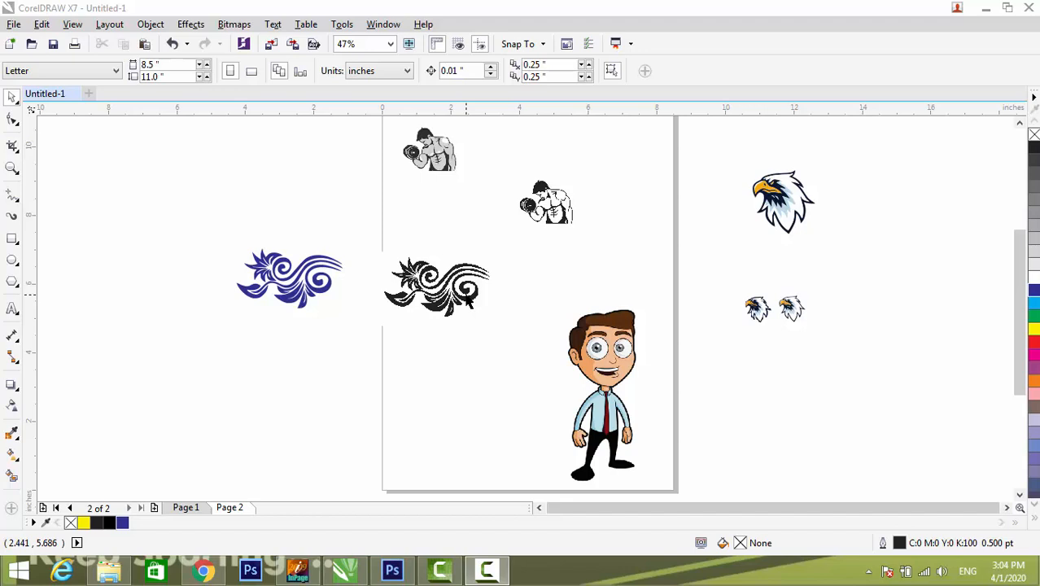
# - Examine the edges of the black monochrome floral ornament bitmap up close
pyautogui.rightClick(468, 300)
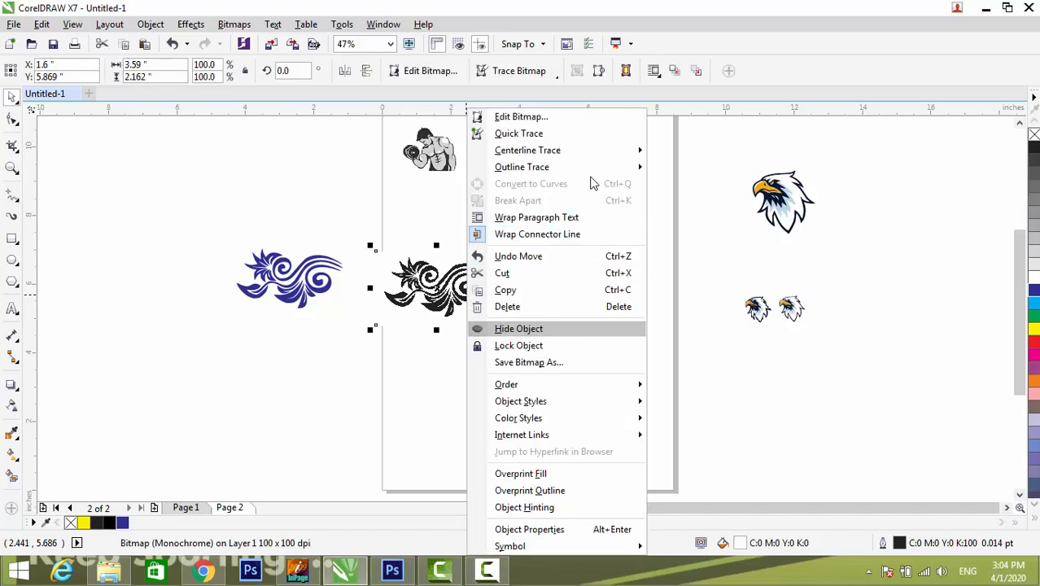
pyautogui.moveTo(592, 169)
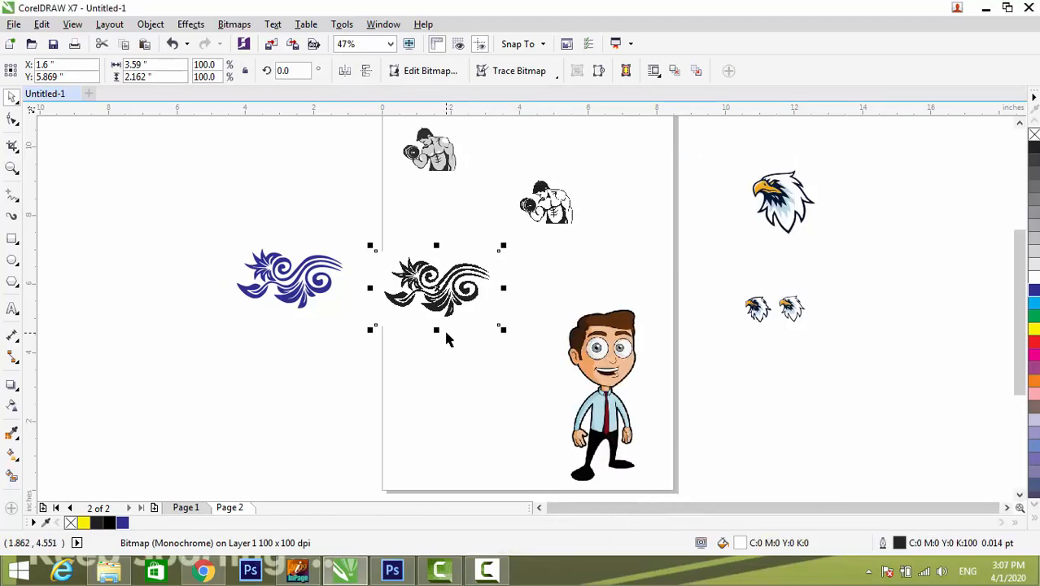
pyautogui.scroll(-2, 444, 326)
pyautogui.scroll(3, 594, 377)
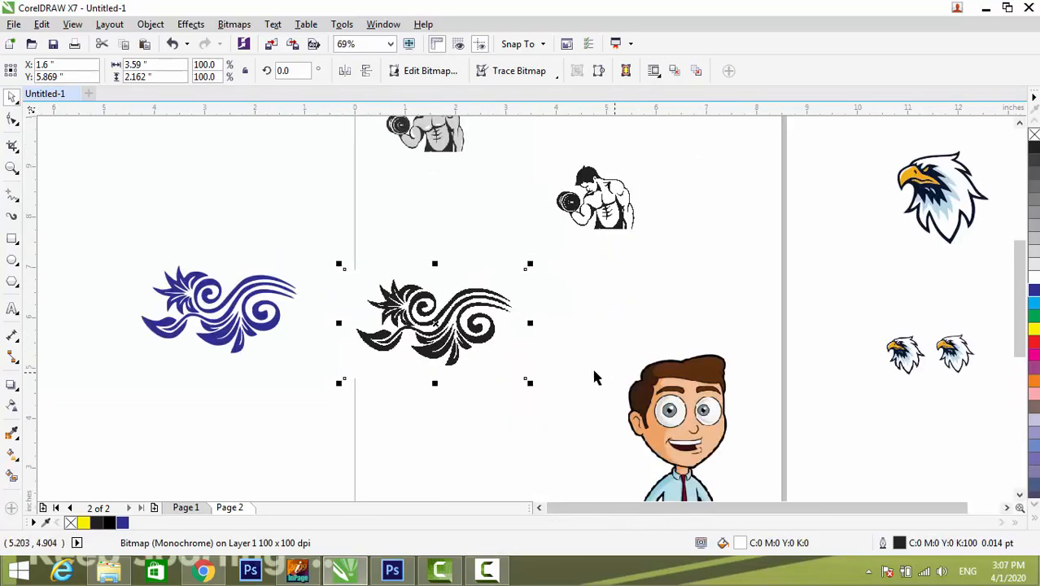
pyautogui.press('z')
pyautogui.moveTo(336, 310); pyautogui.dragTo(457, 376)
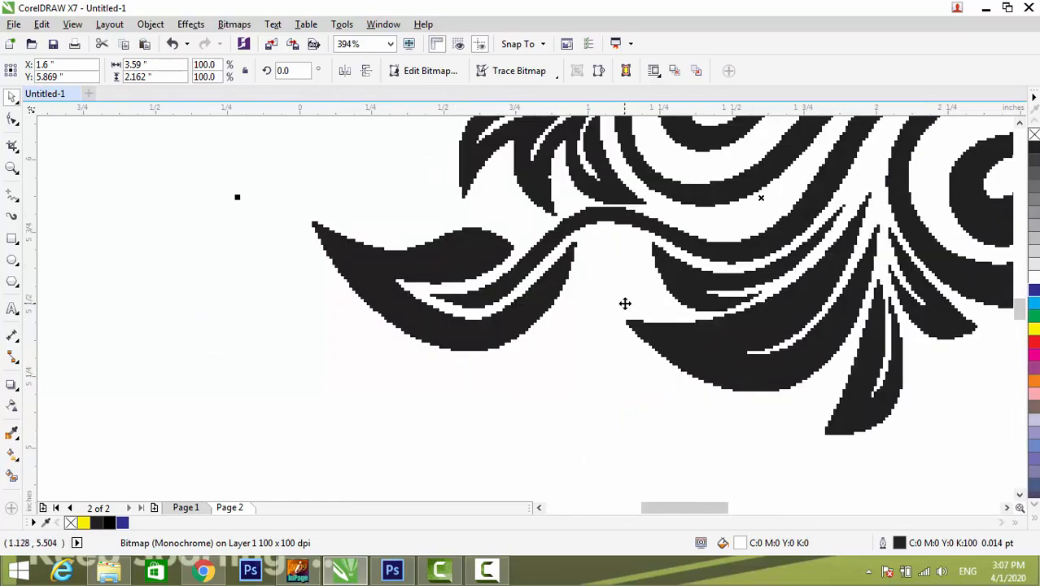
pyautogui.scroll(-2, 625, 304)
pyautogui.scroll(-1, 622, 320)
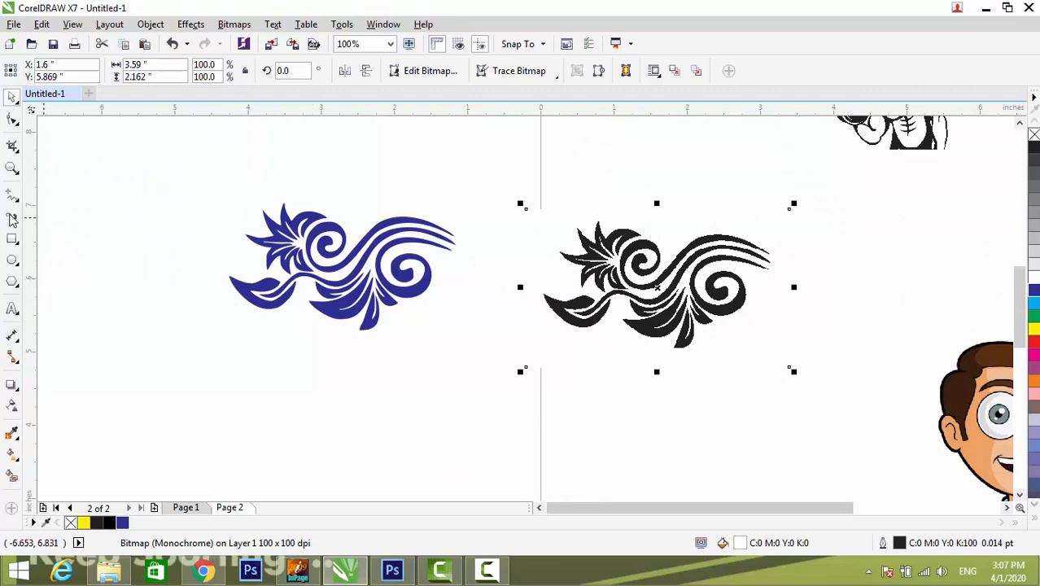
pyautogui.click(20, 203)
pyautogui.press('F4')
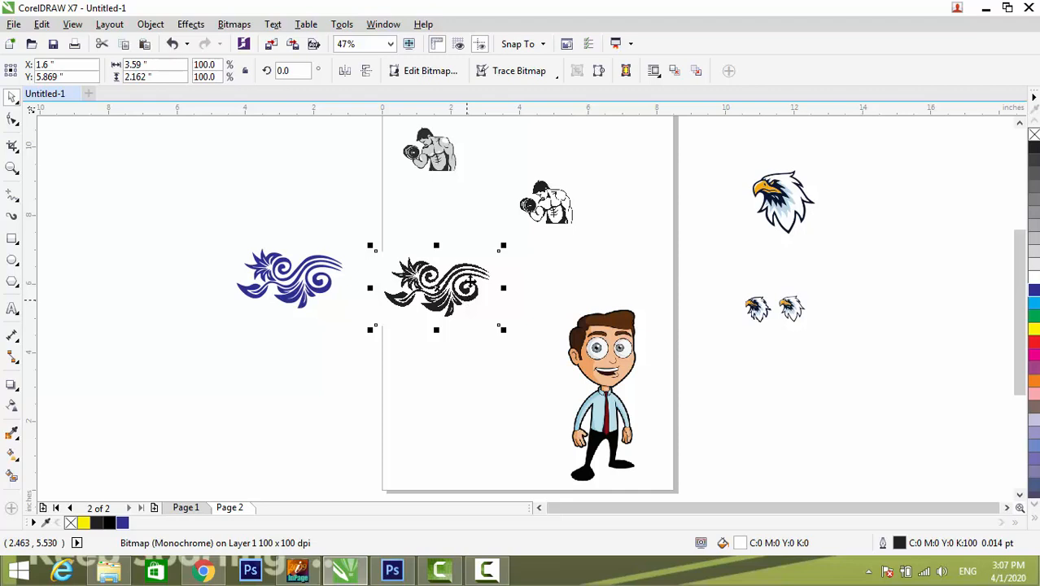
pyautogui.moveTo(244, 217); pyautogui.dragTo(369, 282)
pyautogui.moveTo(505, 319); pyautogui.dragTo(601, 333)
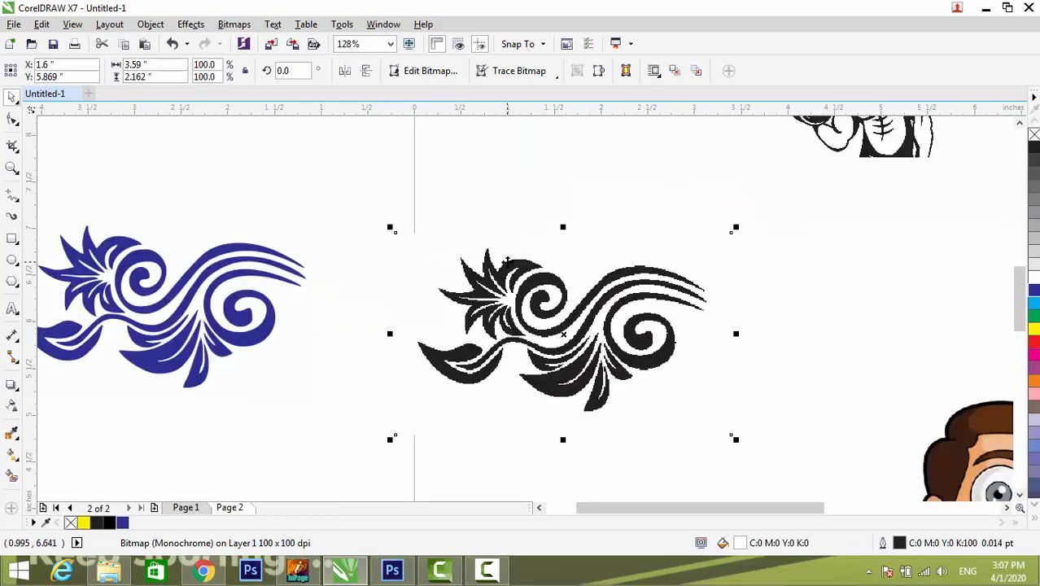
pyautogui.scroll(-2, 507, 270)
pyautogui.moveTo(468, 244); pyautogui.dragTo(653, 364)
pyautogui.moveTo(622, 240); pyautogui.dragTo(534, 288)
pyautogui.scroll(-3, 533, 265)
# - Trace the black floral ornament with a Line Art Outline Trace and move the trace below and left of the bitmap
pyautogui.rightClick(503, 215)
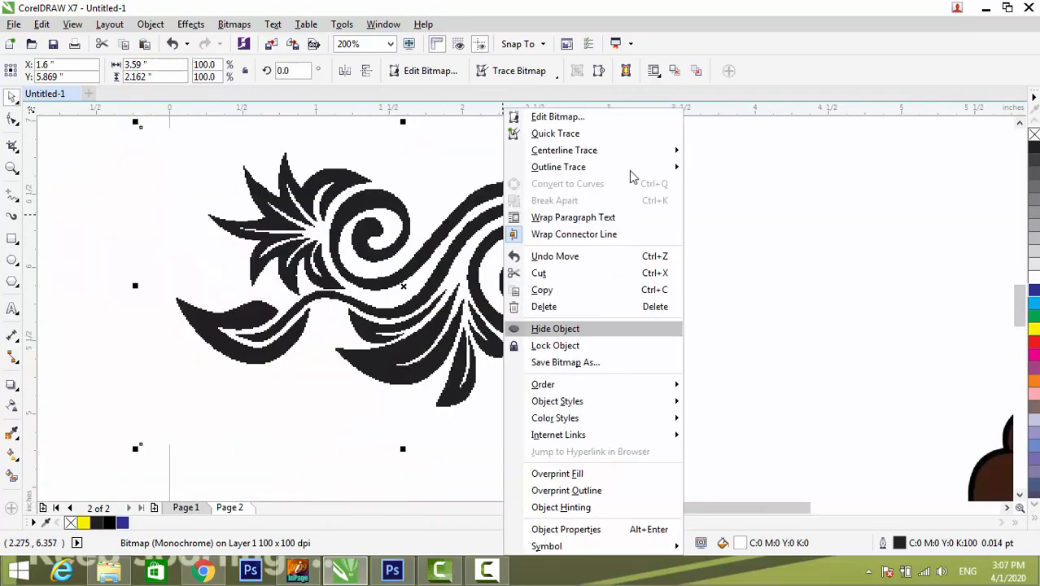
pyautogui.moveTo(635, 169)
pyautogui.click(717, 167)
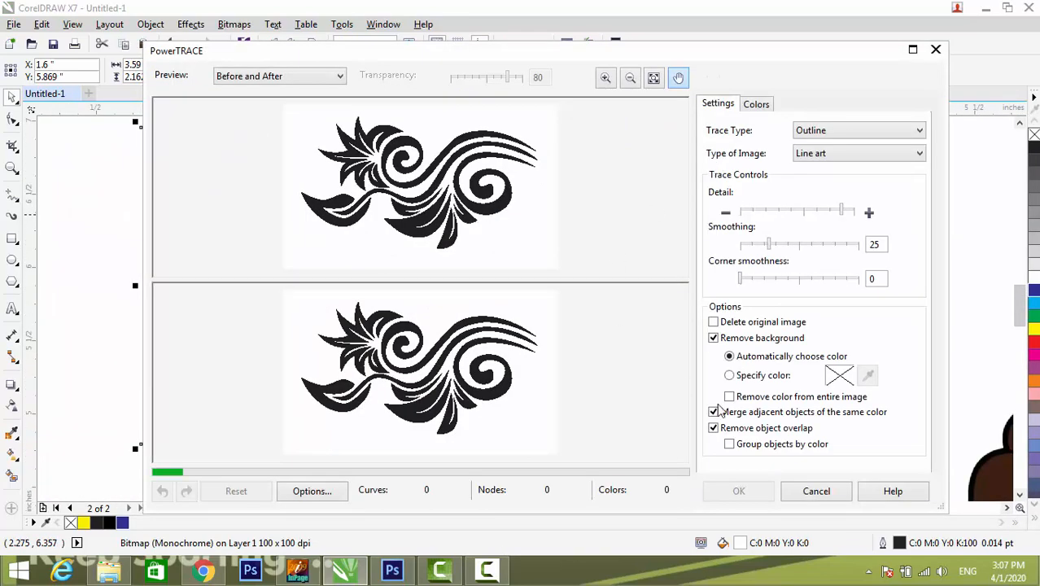
pyautogui.click(740, 491)
pyautogui.scroll(-3, 653, 376)
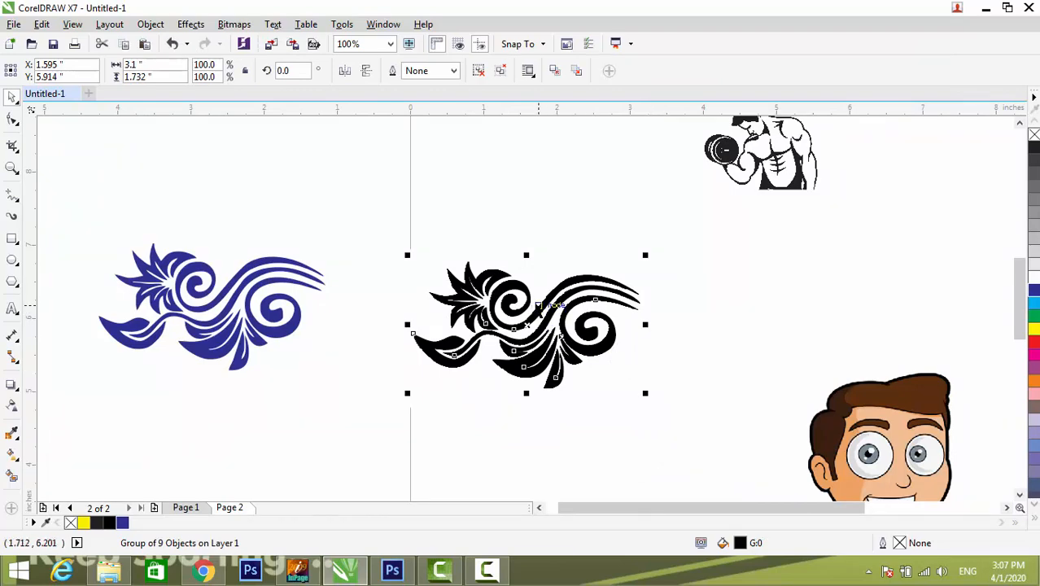
pyautogui.moveTo(540, 311)
pyautogui.mouseDown()
pyautogui.moveTo(432, 409)
pyautogui.moveTo(419, 404)
pyautogui.mouseUp()
# - Examine the leaf tips, flower cuts and spirals of the traced floral ornament for tracing flaws
pyautogui.scroll(3, 353, 400)
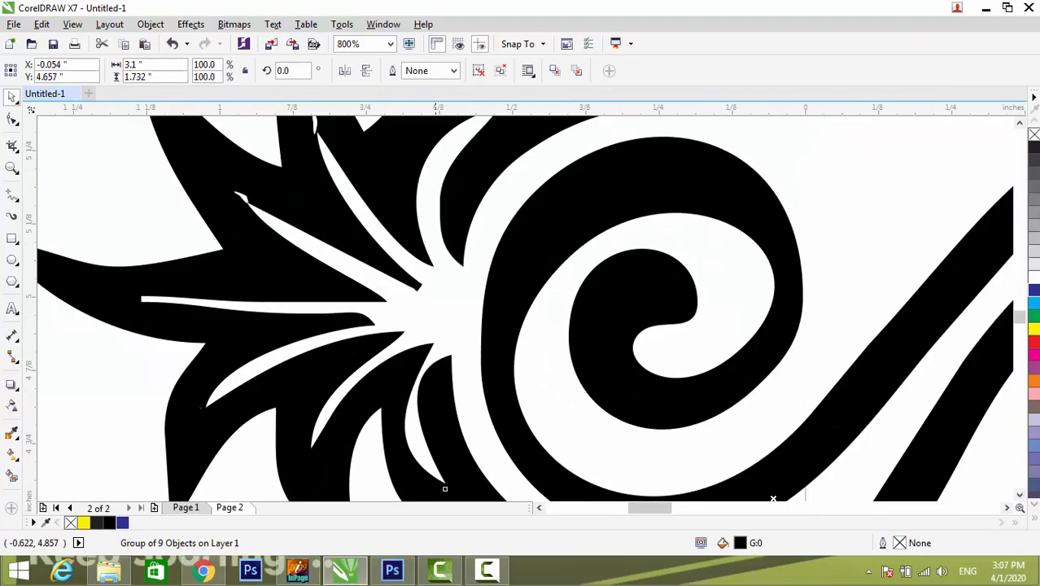
pyautogui.scroll(3, 255, 204)
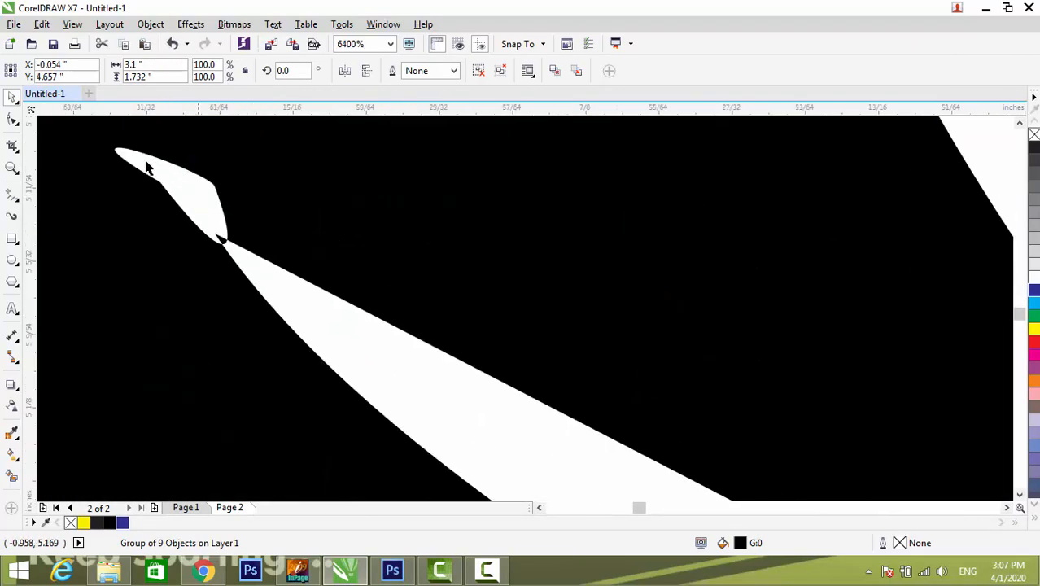
pyautogui.scroll(-4, 216, 232)
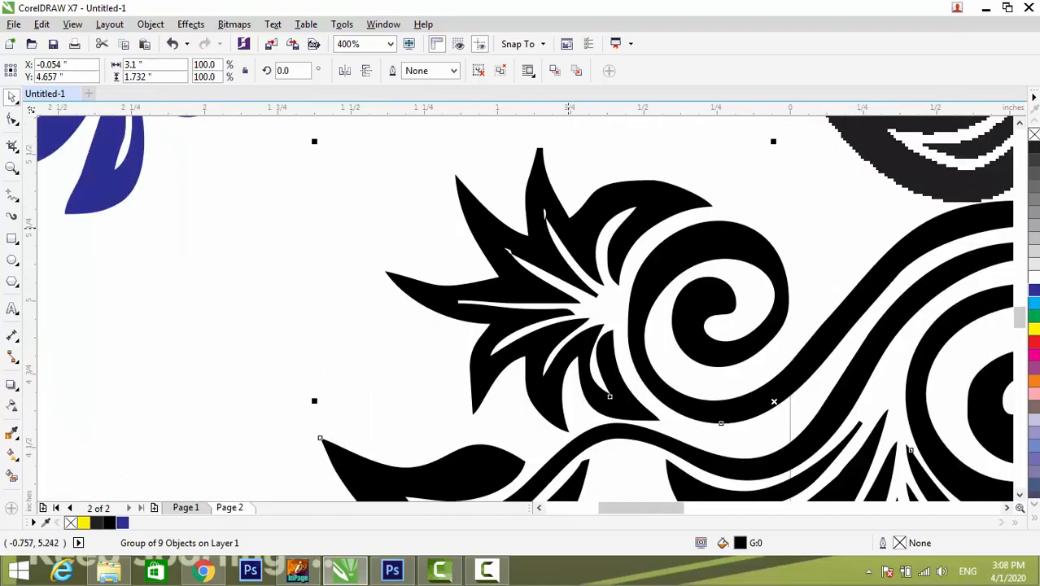
pyautogui.press('F2')
pyautogui.moveTo(515, 198); pyautogui.dragTo(614, 254)
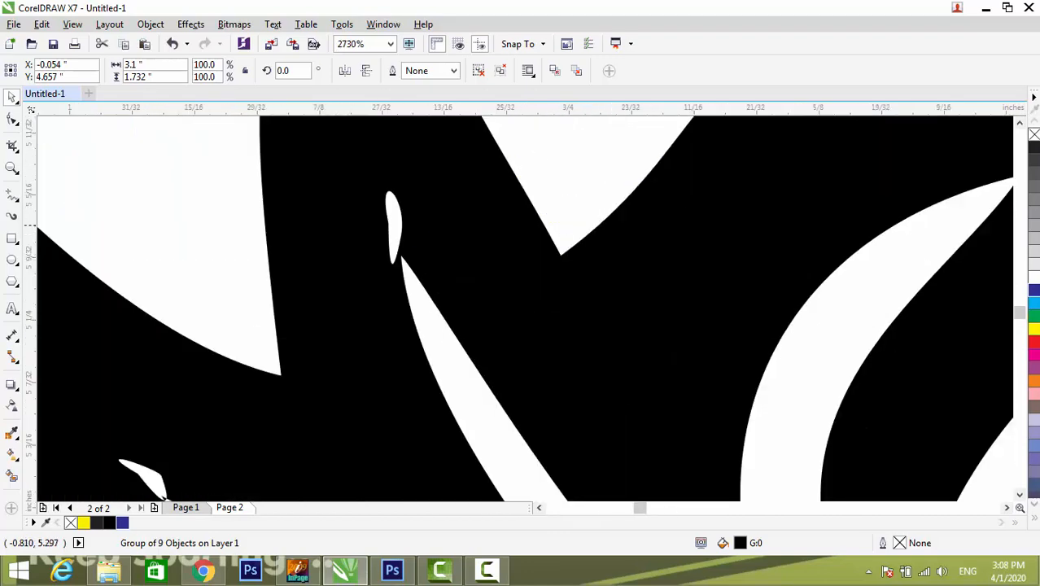
pyautogui.scroll(-5, 539, 285)
pyautogui.press('F2')
pyautogui.moveTo(537, 256); pyautogui.dragTo(653, 324)
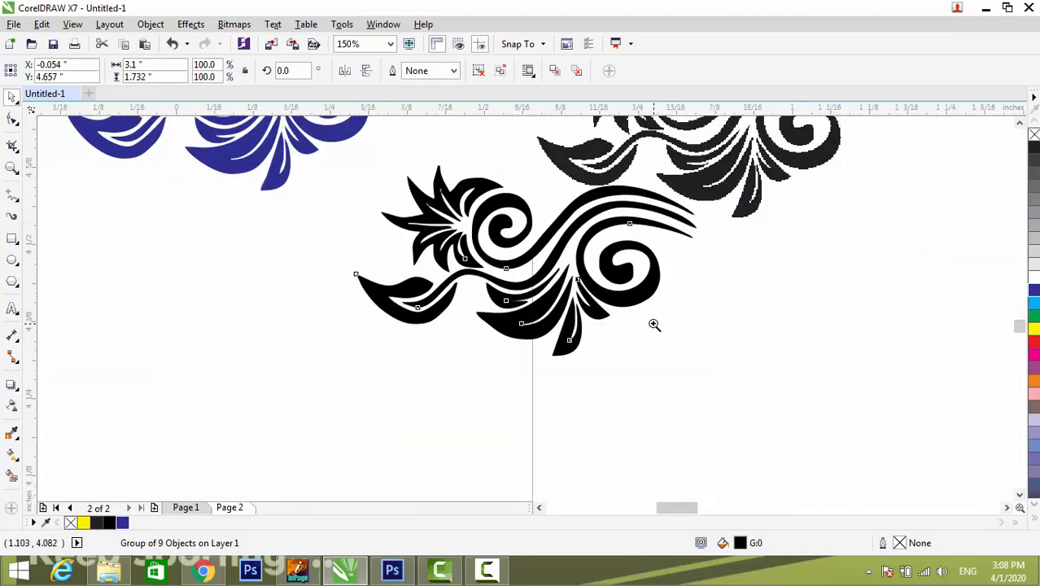
pyautogui.scroll(-2, 444, 378)
pyautogui.moveTo(485, 260); pyautogui.dragTo(342, 351)
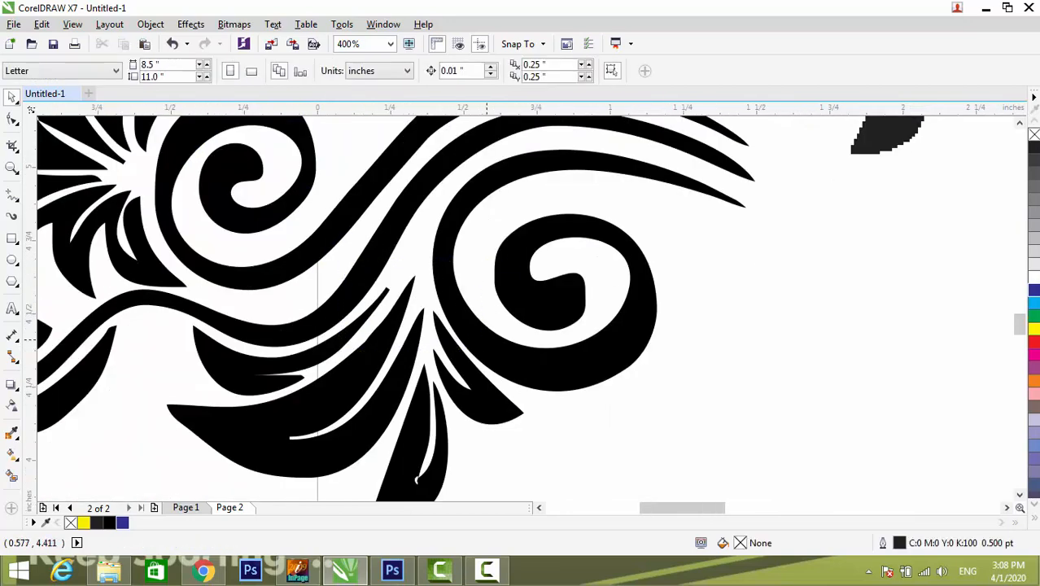
pyautogui.scroll(-2, 499, 376)
# - Delete the black vector trace of the floral ornament and select the monochrome ornament bitmap
pyautogui.click(491, 316)
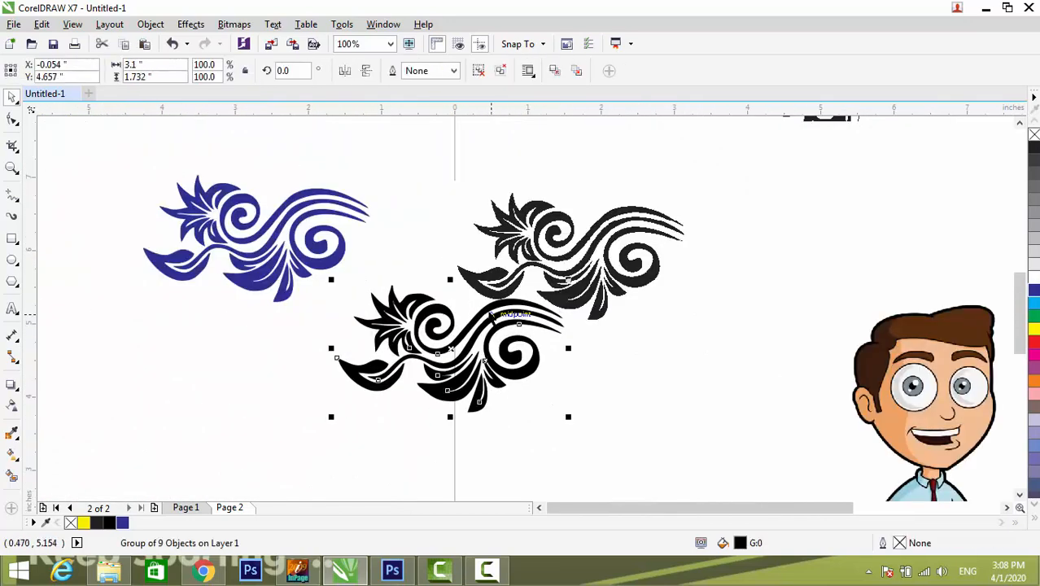
pyautogui.press('Delete')
pyautogui.click(570, 259)
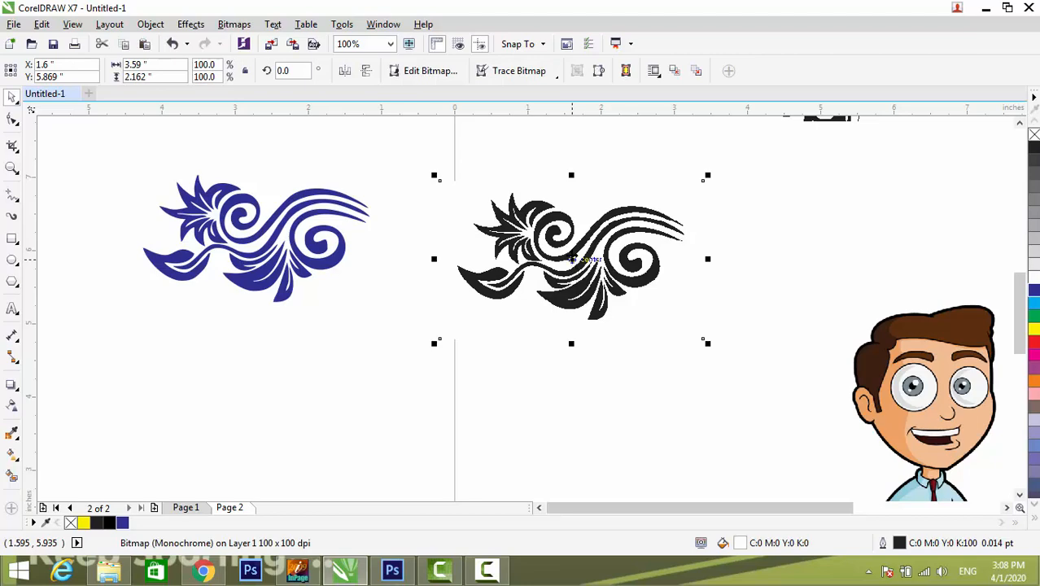
pyautogui.scroll(3, 525, 209)
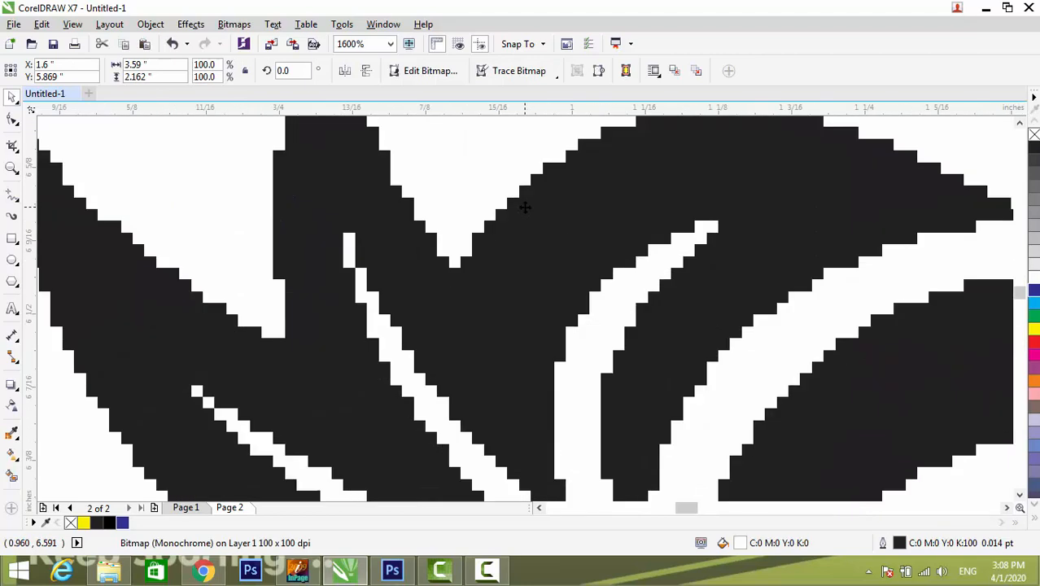
# - Review the available curve-drawing tools, such as Freehand, Bézier and Pen, and show the whole page with all artwork
pyautogui.scroll(-1, 525, 207)
pyautogui.scroll(-2, 526, 209)
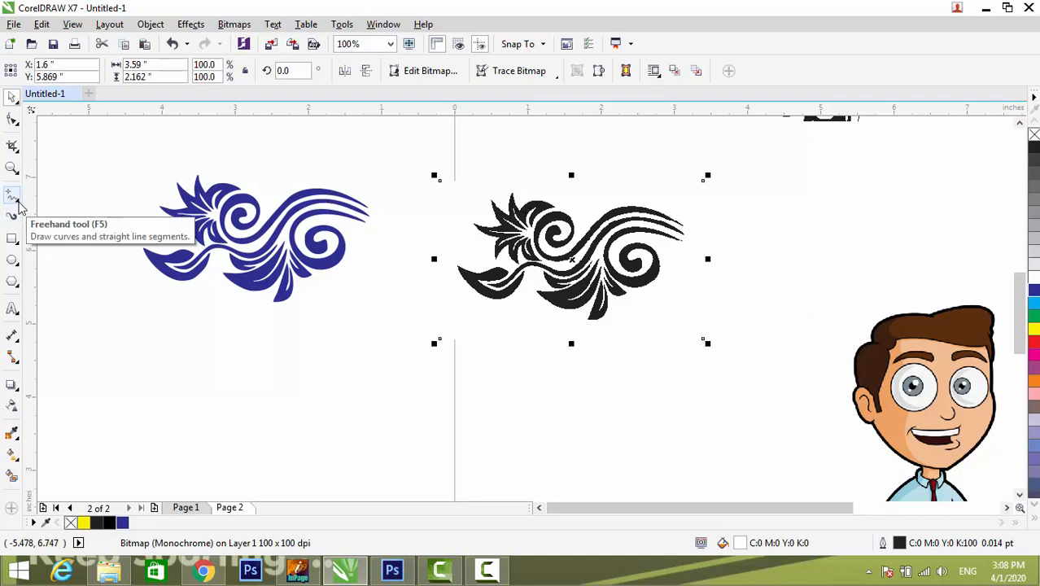
pyautogui.click(18, 202)
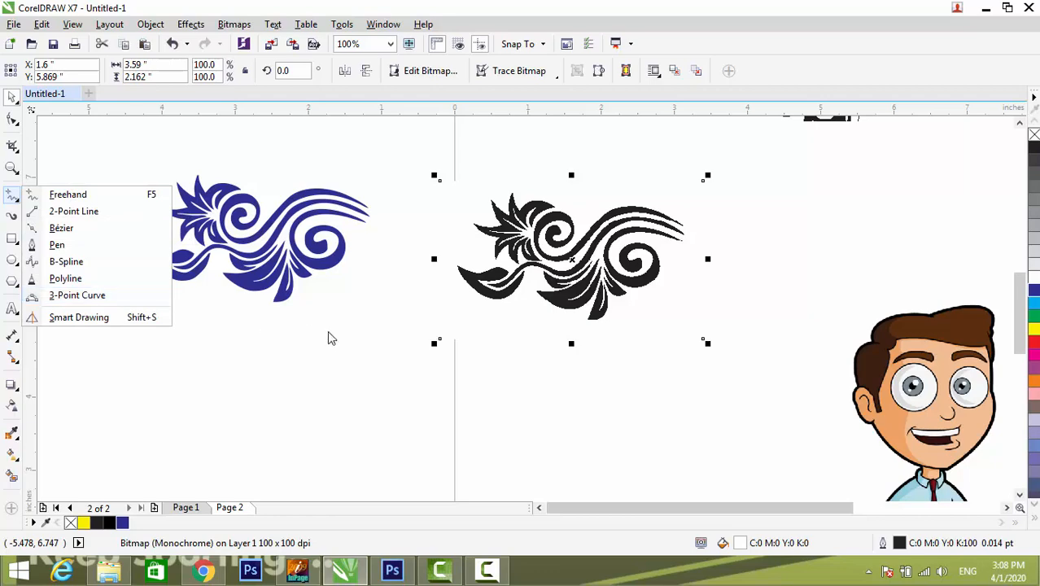
pyautogui.scroll(-5, 604, 313)
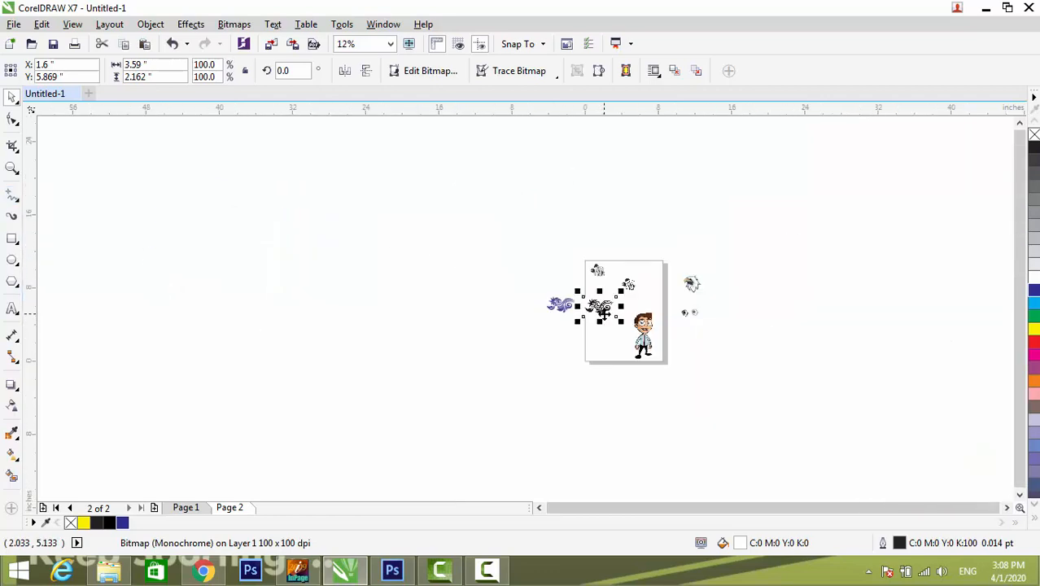
pyautogui.scroll(3, 604, 313)
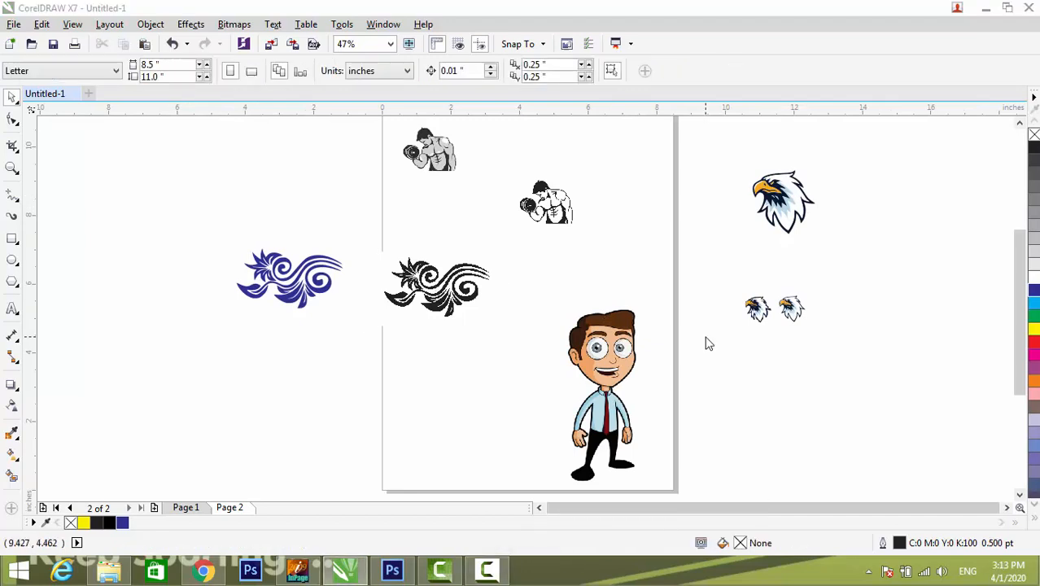
# - Review the Outline Trace and Centerline Trace types available for the monochrome bodybuilder bitmap without applying one
pyautogui.click(548, 205)
pyautogui.rightClick(547, 205)
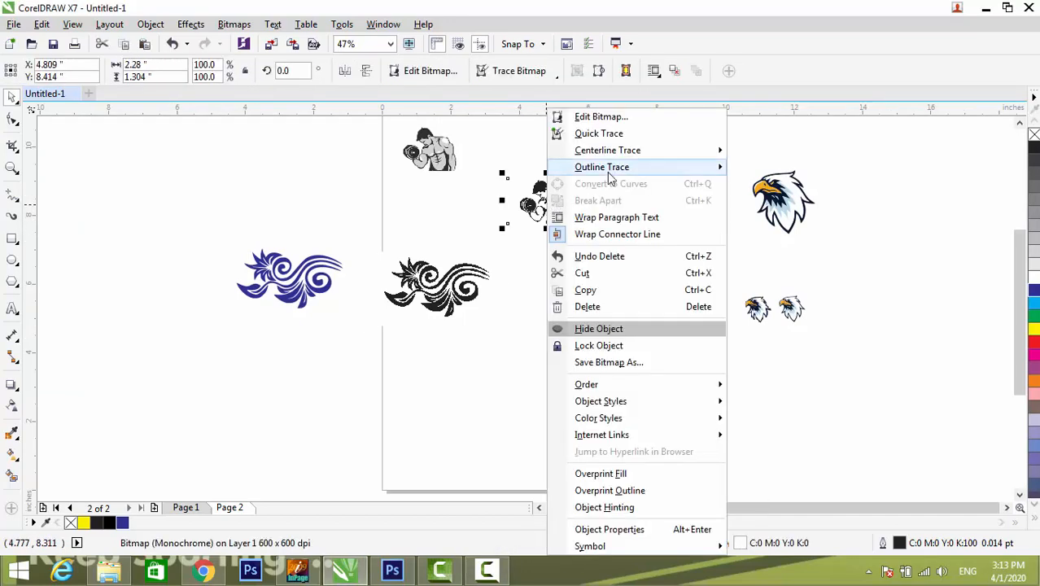
pyautogui.moveTo(608, 168)
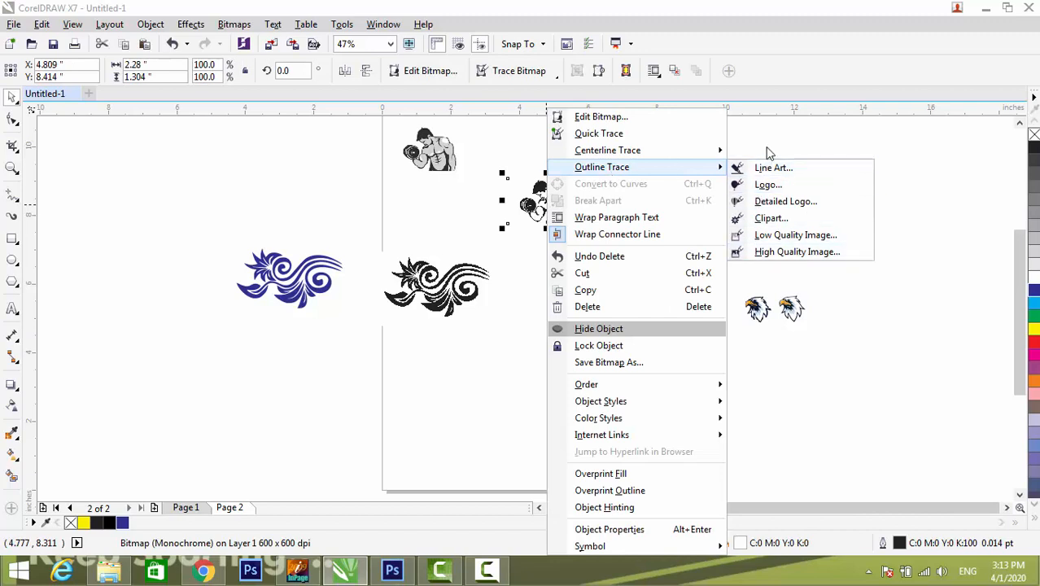
pyautogui.moveTo(697, 155)
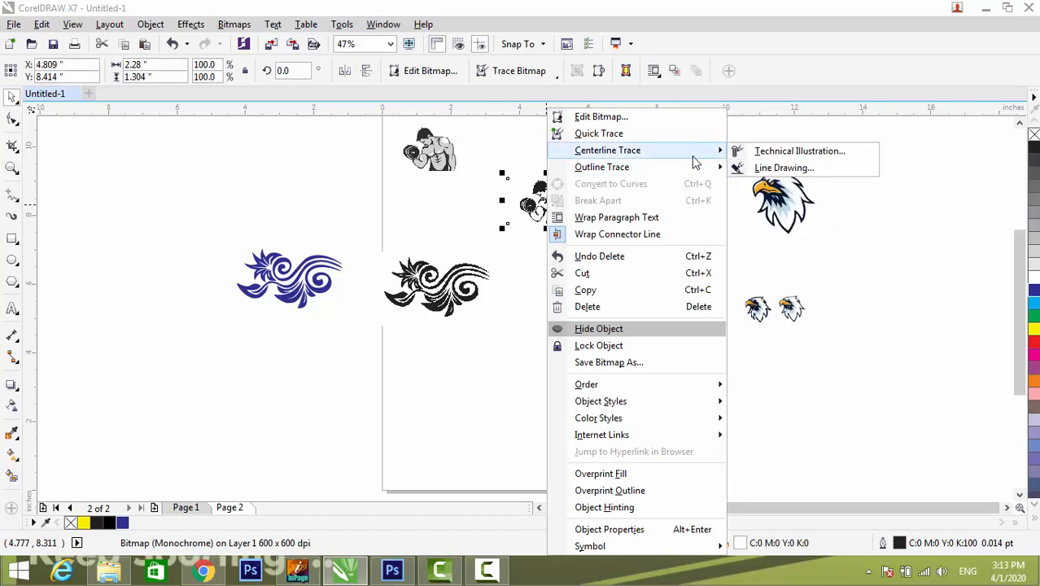
pyautogui.click(911, 259)
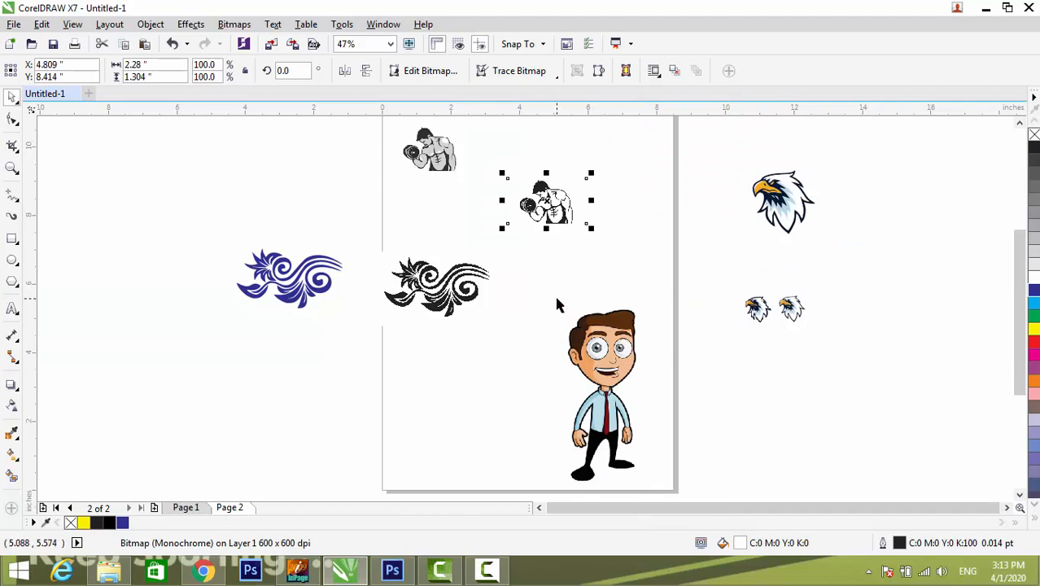
pyautogui.rightClick(549, 203)
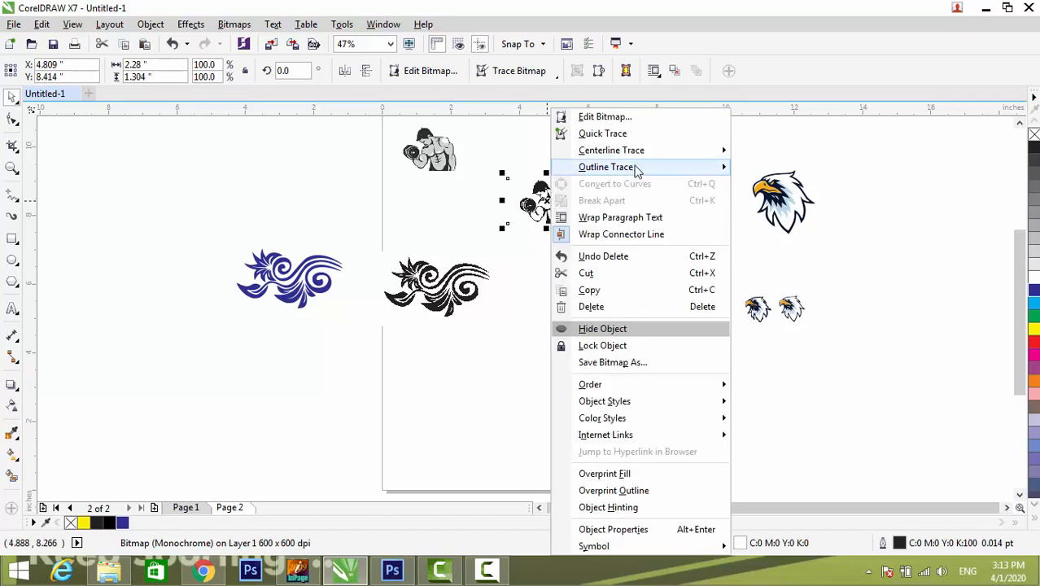
pyautogui.moveTo(637, 169)
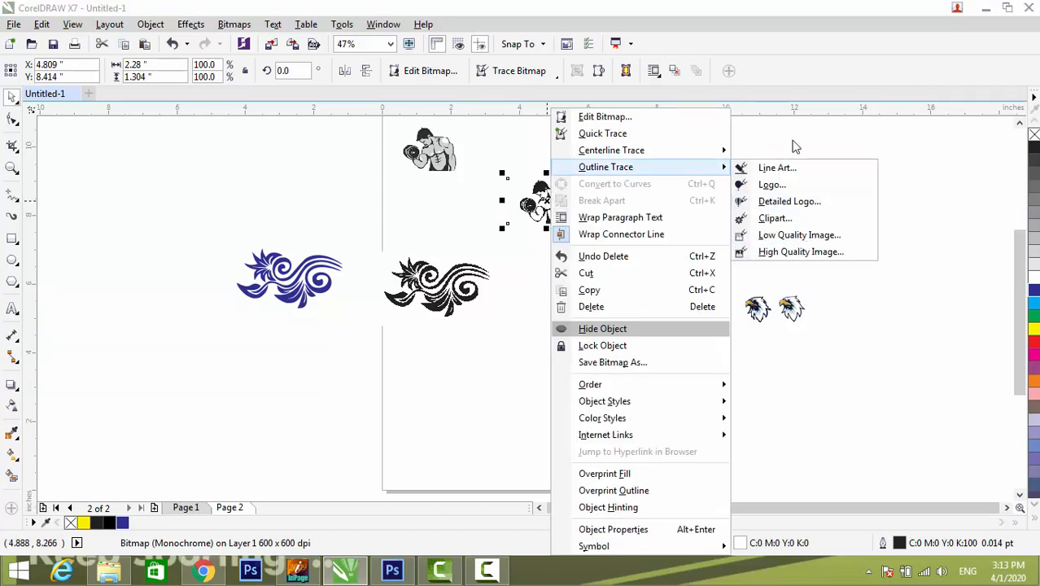
pyautogui.click(451, 229)
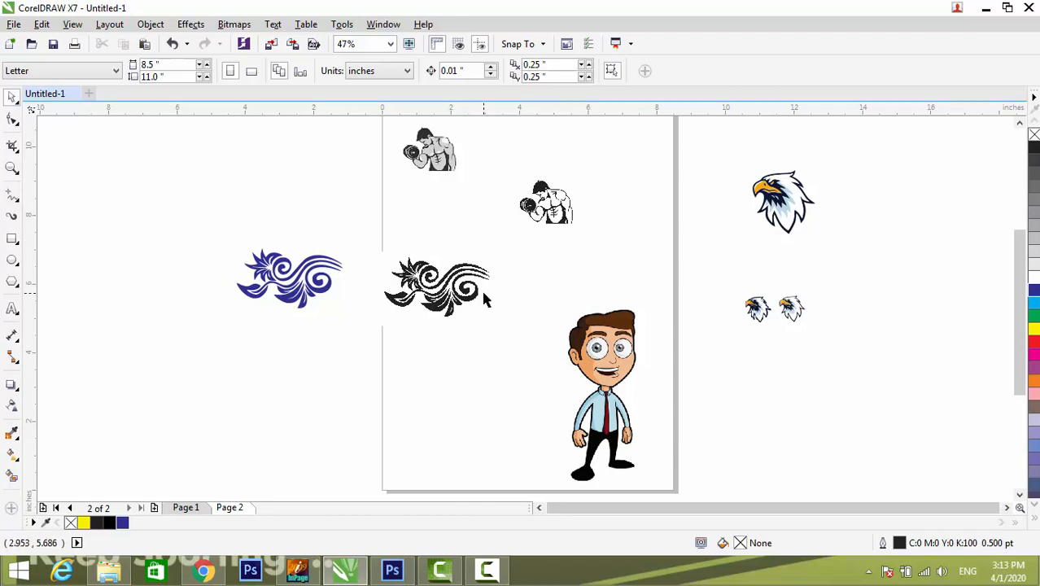
# - Examine the black floral ornament bitmap's edges up close and check the bodybuilder bitmap's Outline Trace types again
pyautogui.scroll(4, 423, 298)
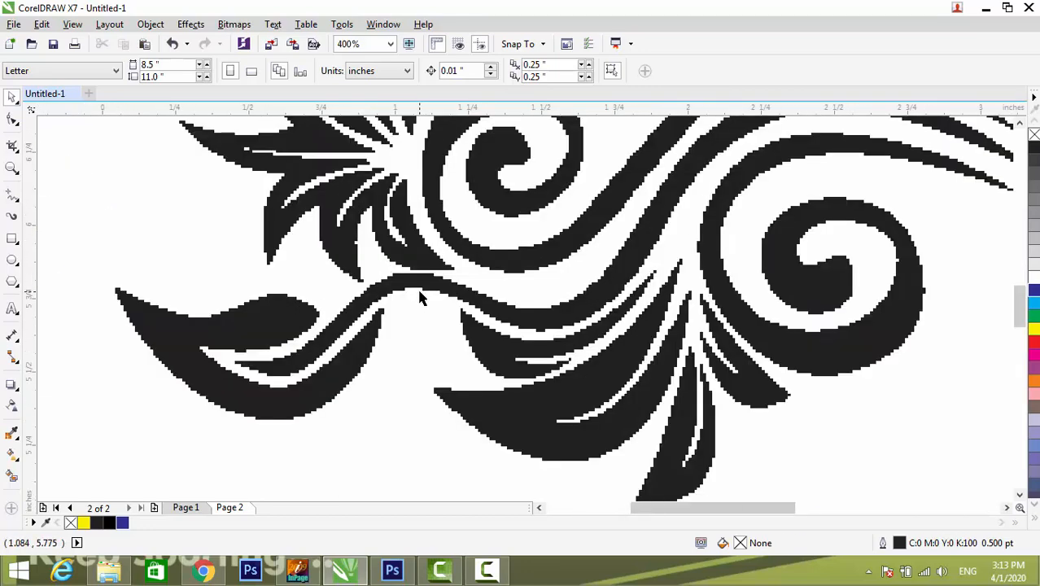
pyautogui.scroll(-2, 418, 295)
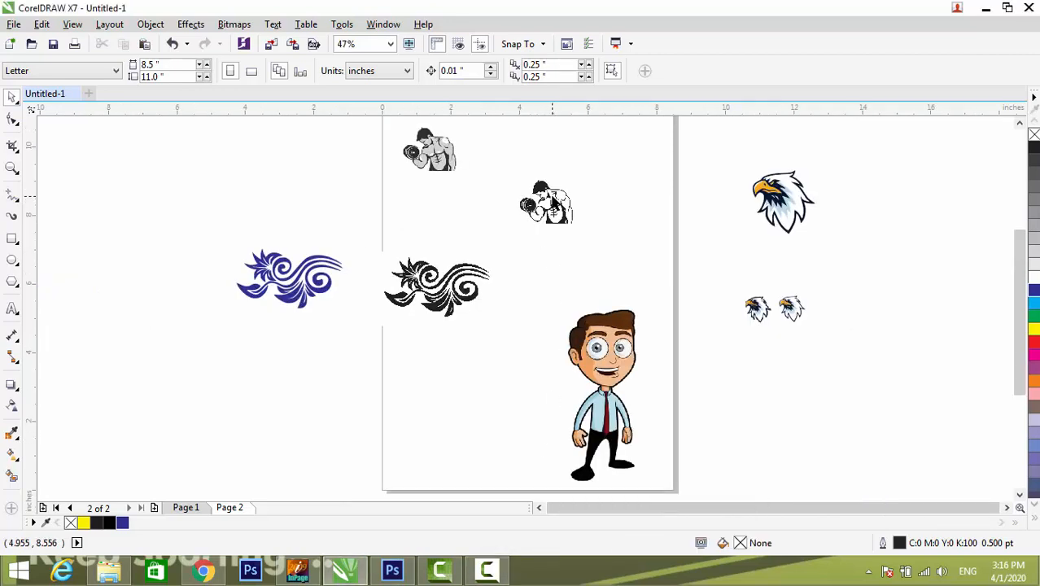
pyautogui.rightClick(552, 201)
pyautogui.moveTo(674, 167)
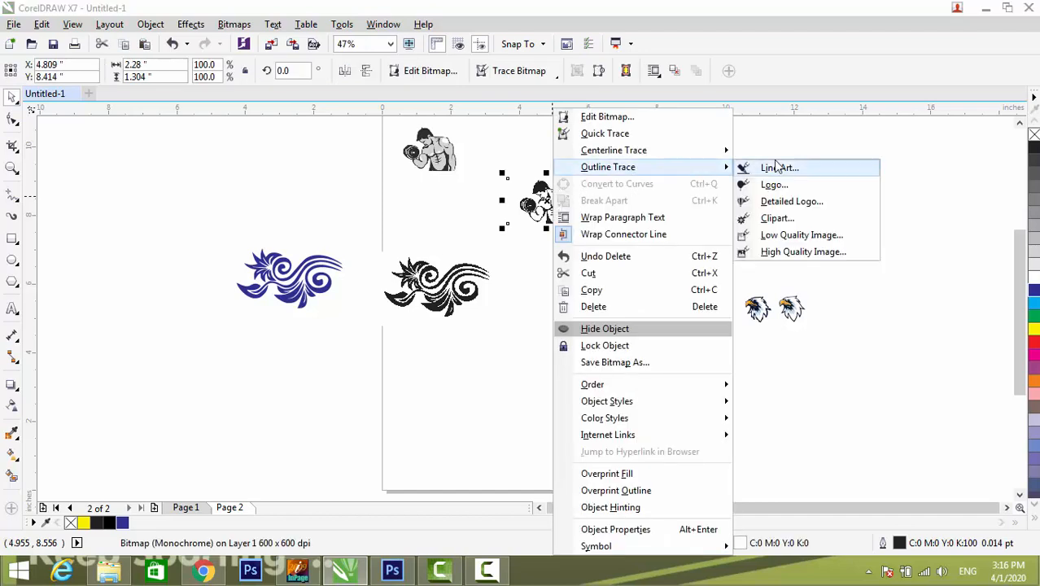
pyautogui.click(872, 312)
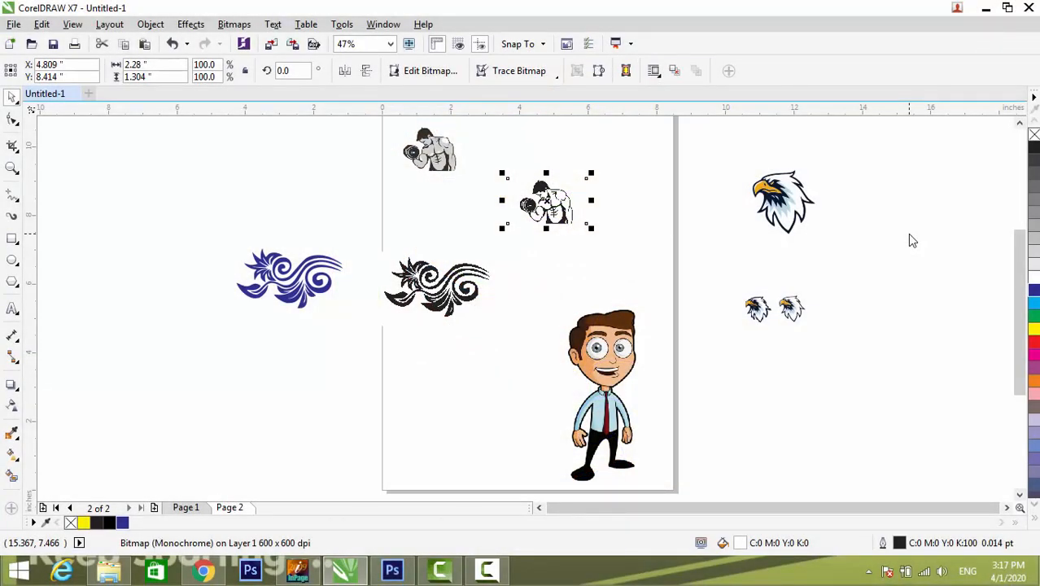
# - Minimize CorelDRAW and refresh the desktop twice
pyautogui.click(986, 7)
pyautogui.rightClick(545, 150)
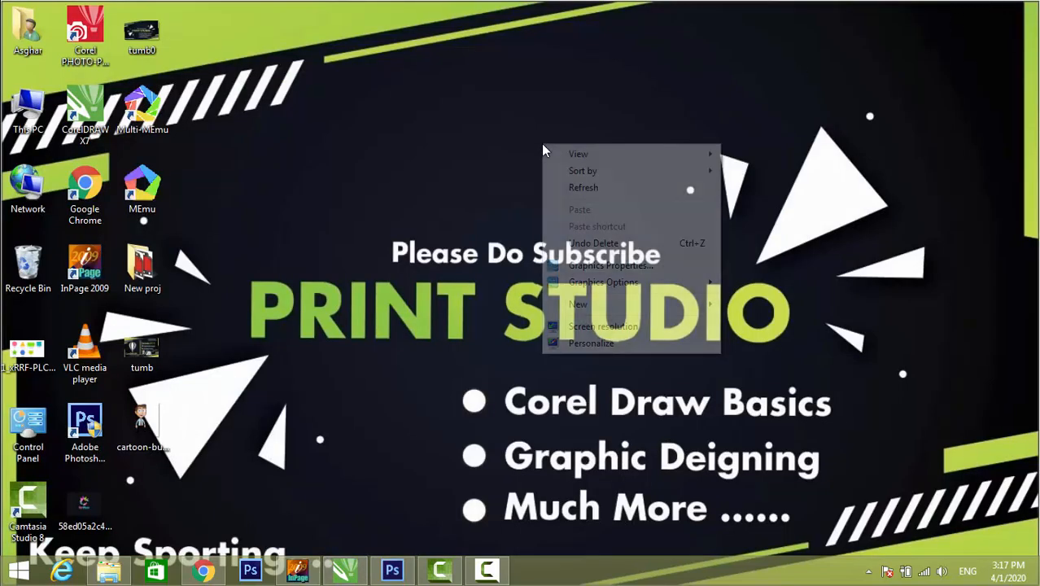
pyautogui.click(568, 188)
pyautogui.rightClick(476, 156)
pyautogui.click(529, 198)
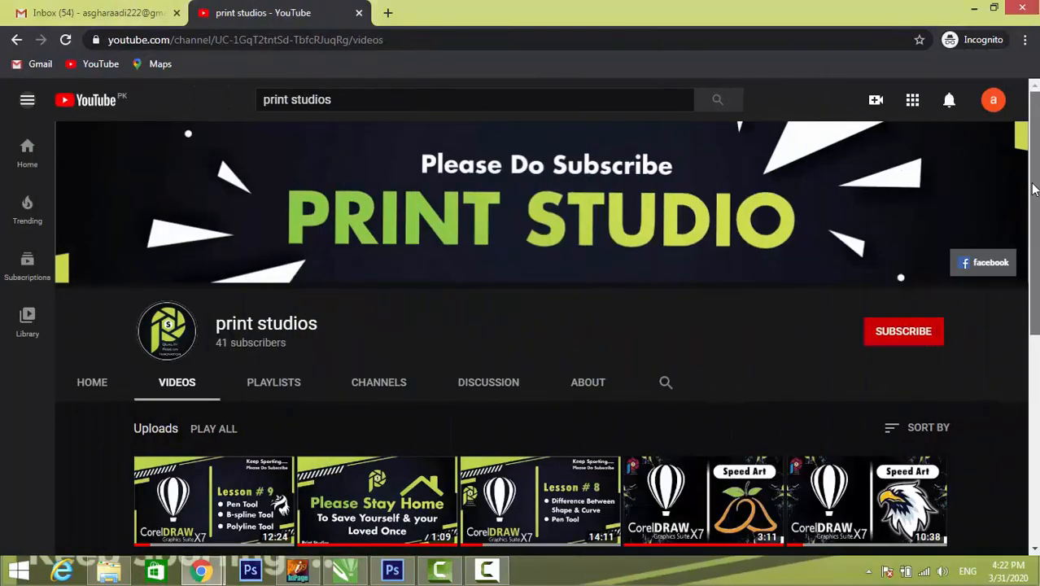
# - Subscribe to the print studios YouTube channel in Chrome and turn on all notifications for it
pyautogui.scroll(-2, 537, 326)
pyautogui.scroll(-3, 538, 326)
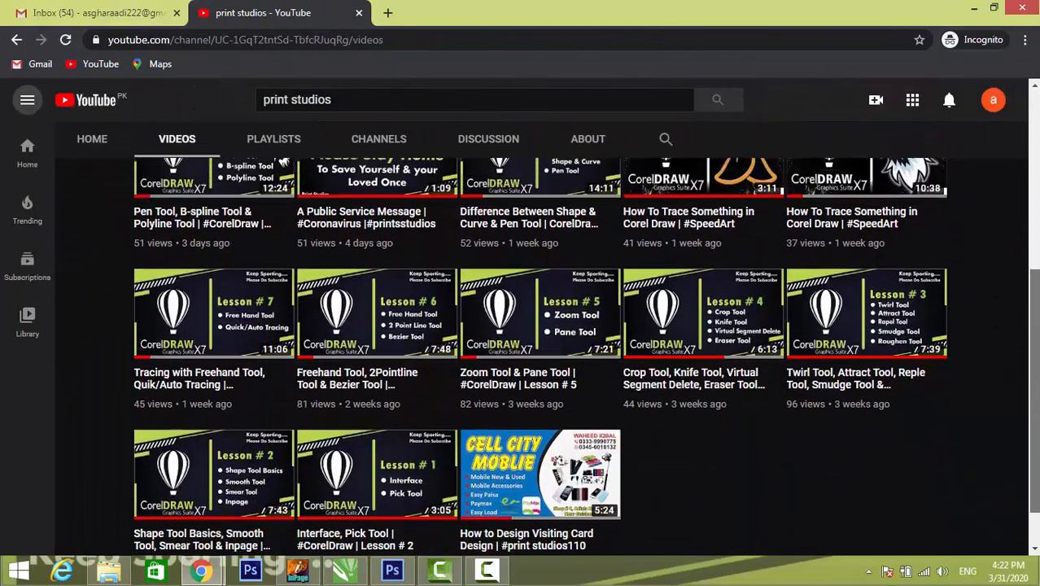
pyautogui.scroll(3, 537, 326)
pyautogui.scroll(3, 936, 316)
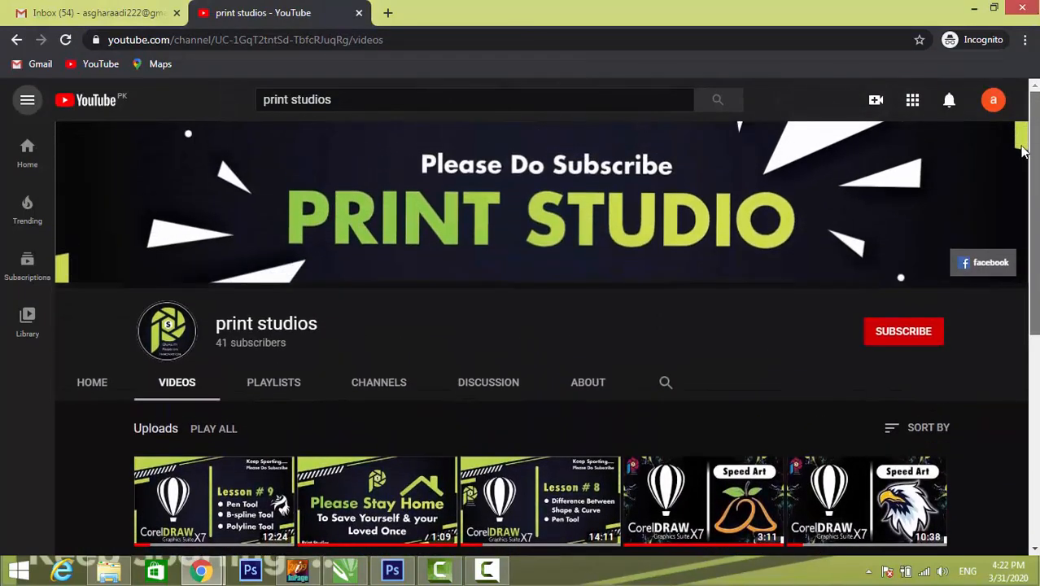
pyautogui.click(878, 334)
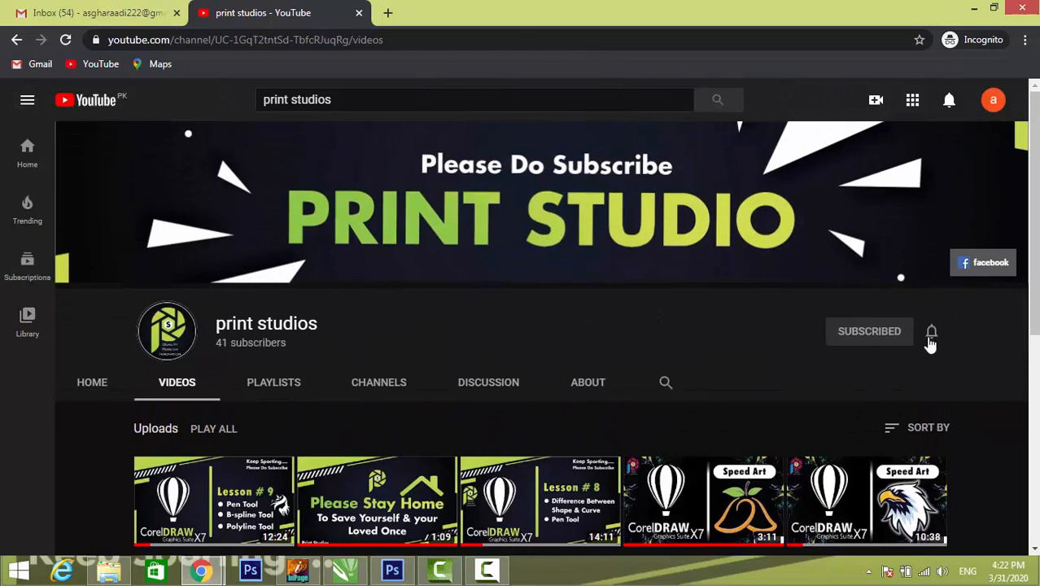
pyautogui.click(931, 334)
pyautogui.click(863, 367)
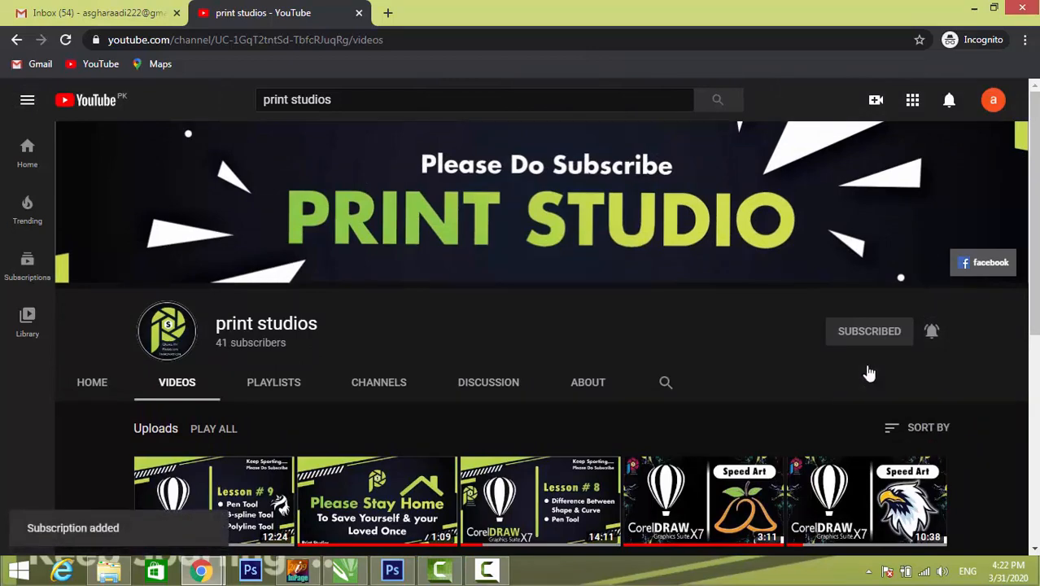